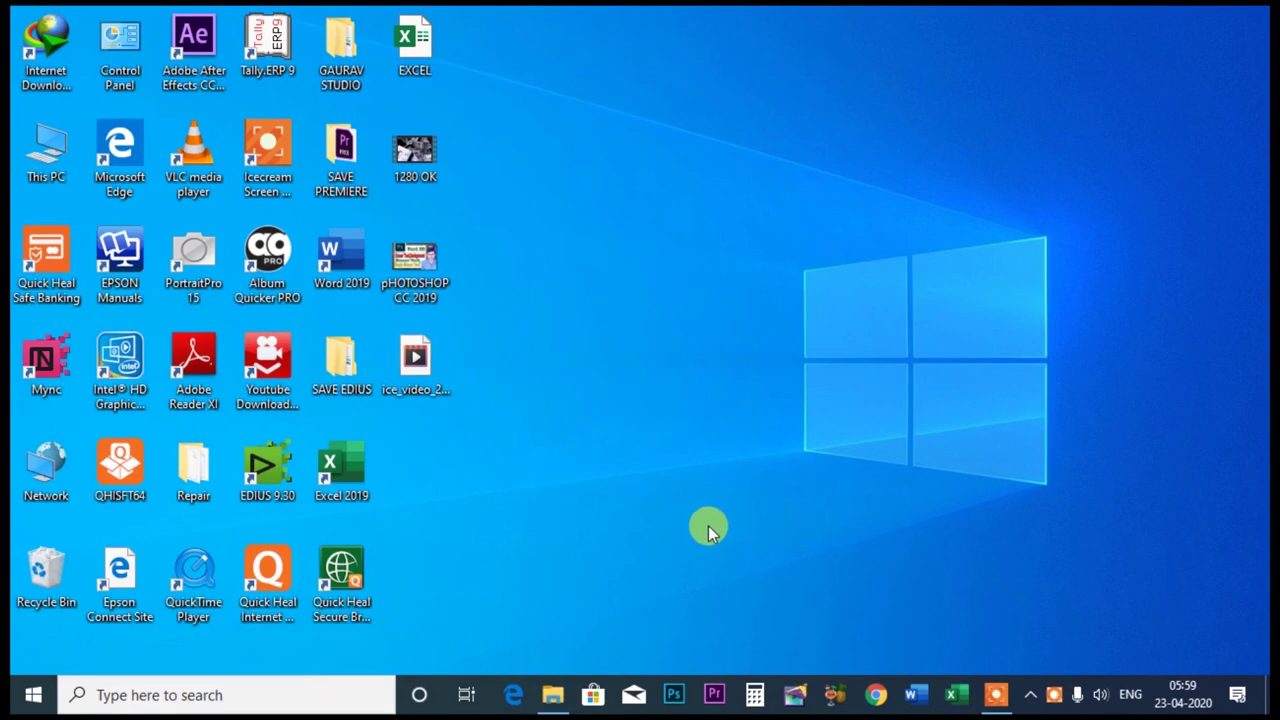
Launch Word 2019 from the taskbar
{"action": "left_click", "coordinate": [914, 695]}
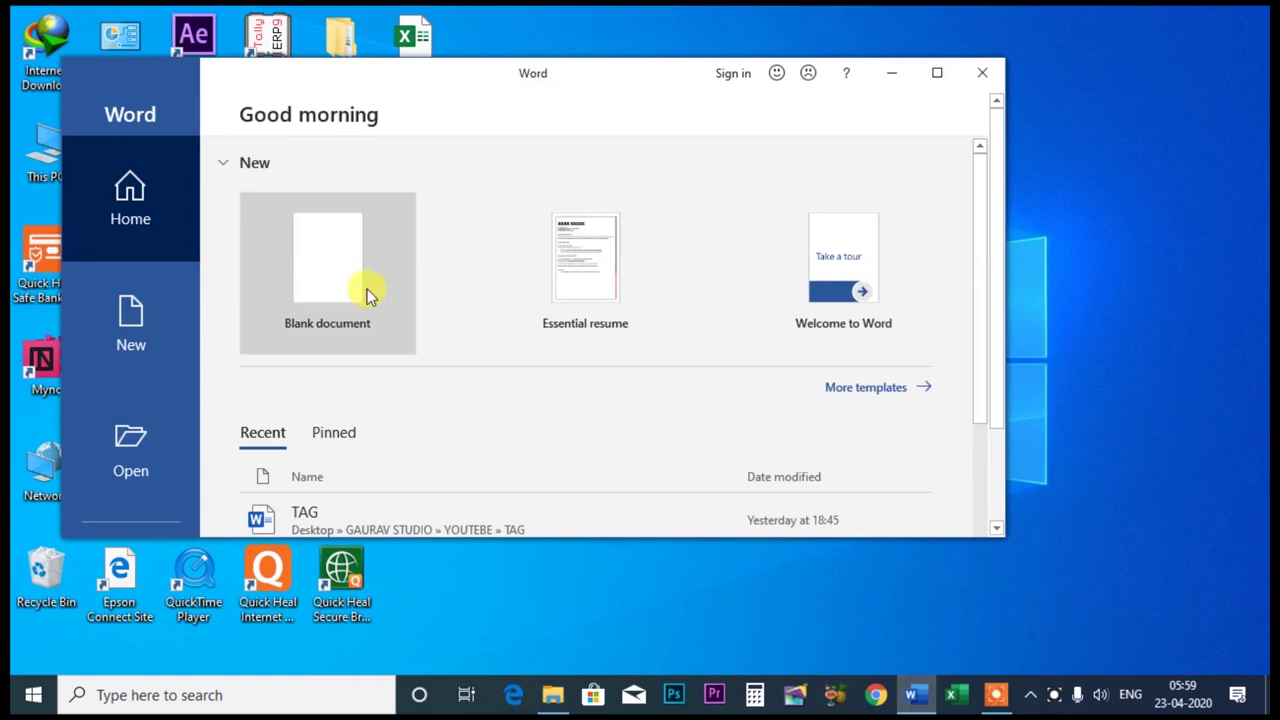
Start a maximized blank document and choose to insert a picture from this device
{"action": "left_click", "coordinate": [336, 250]}
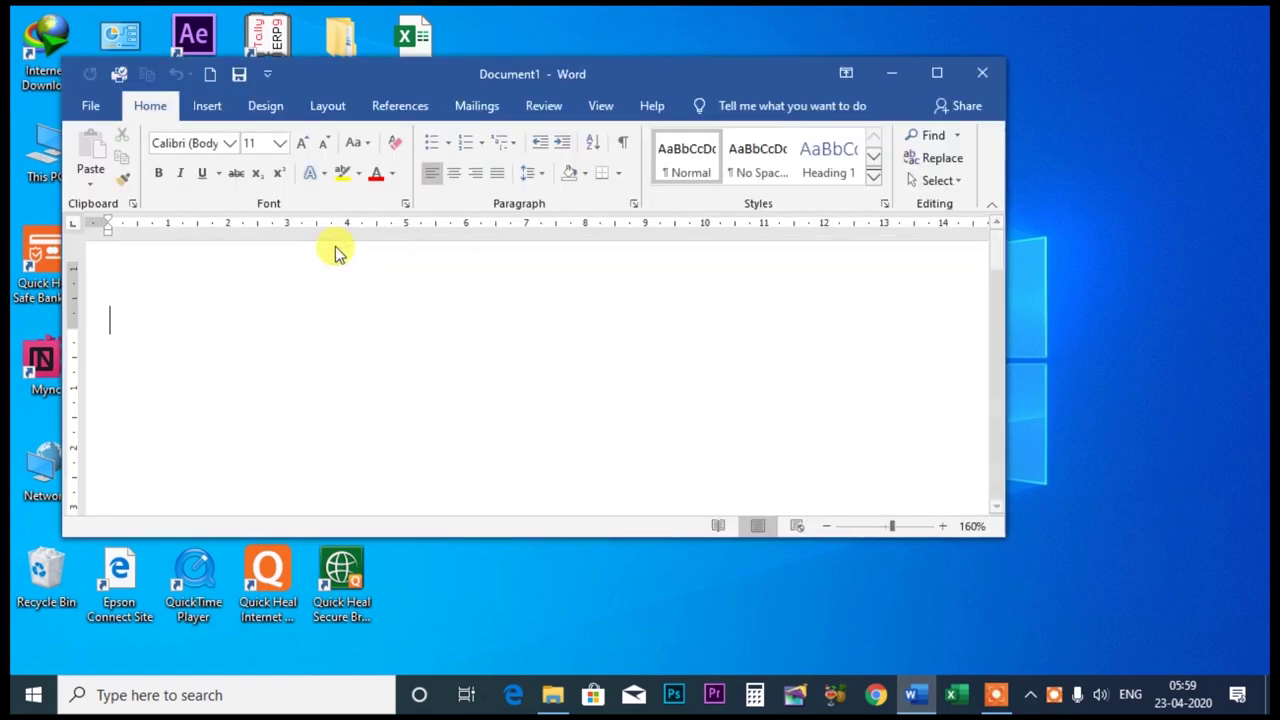
{"action": "left_click", "coordinate": [937, 74]}
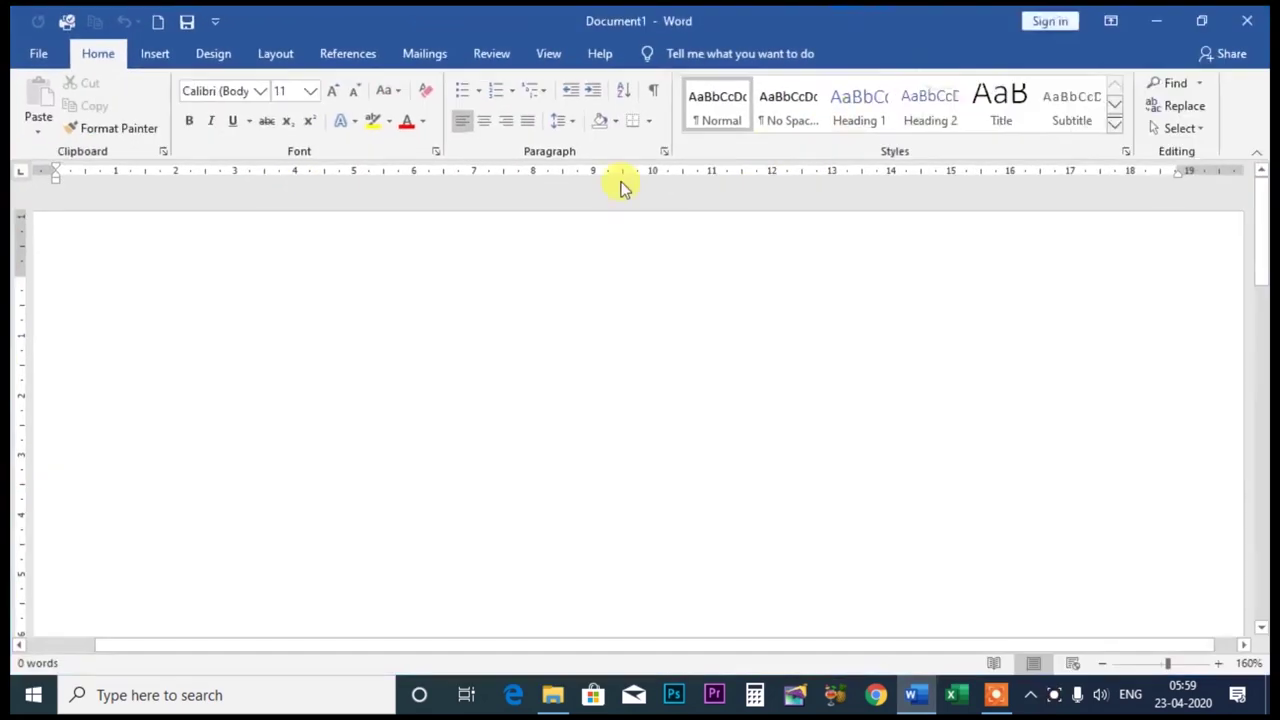
{"action": "left_click", "coordinate": [152, 52]}
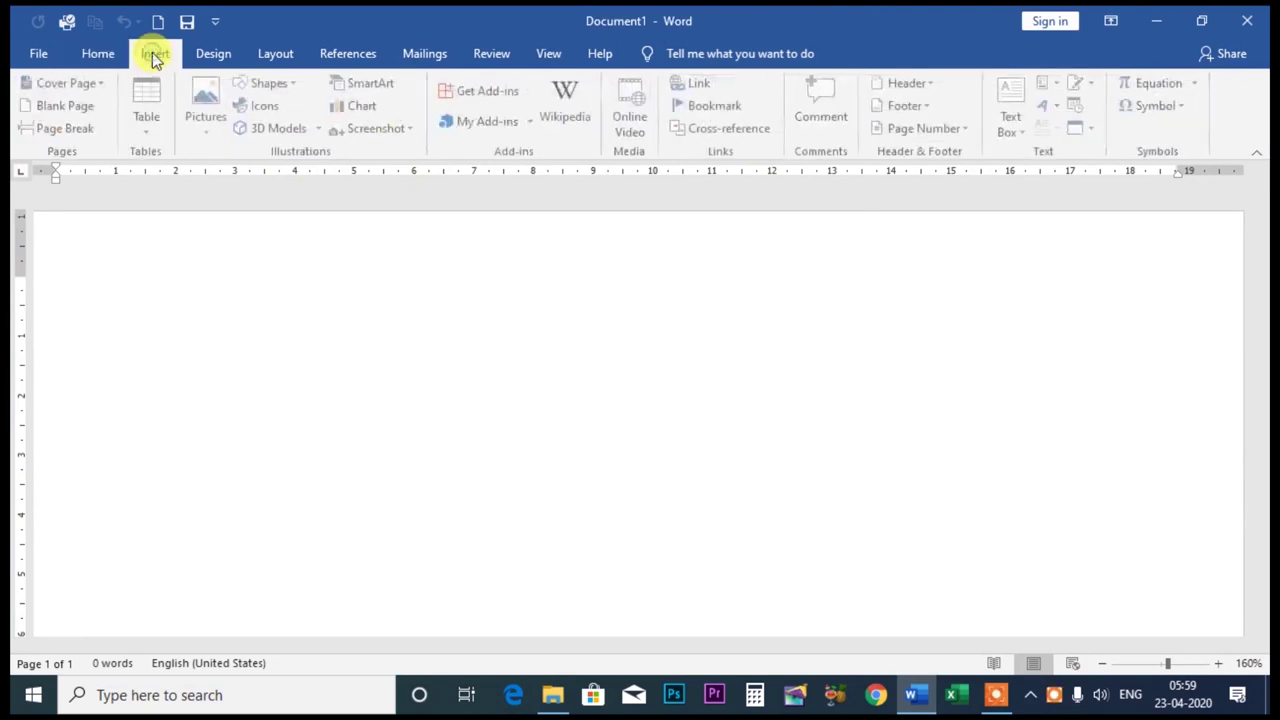
{"action": "left_click", "coordinate": [207, 111]}
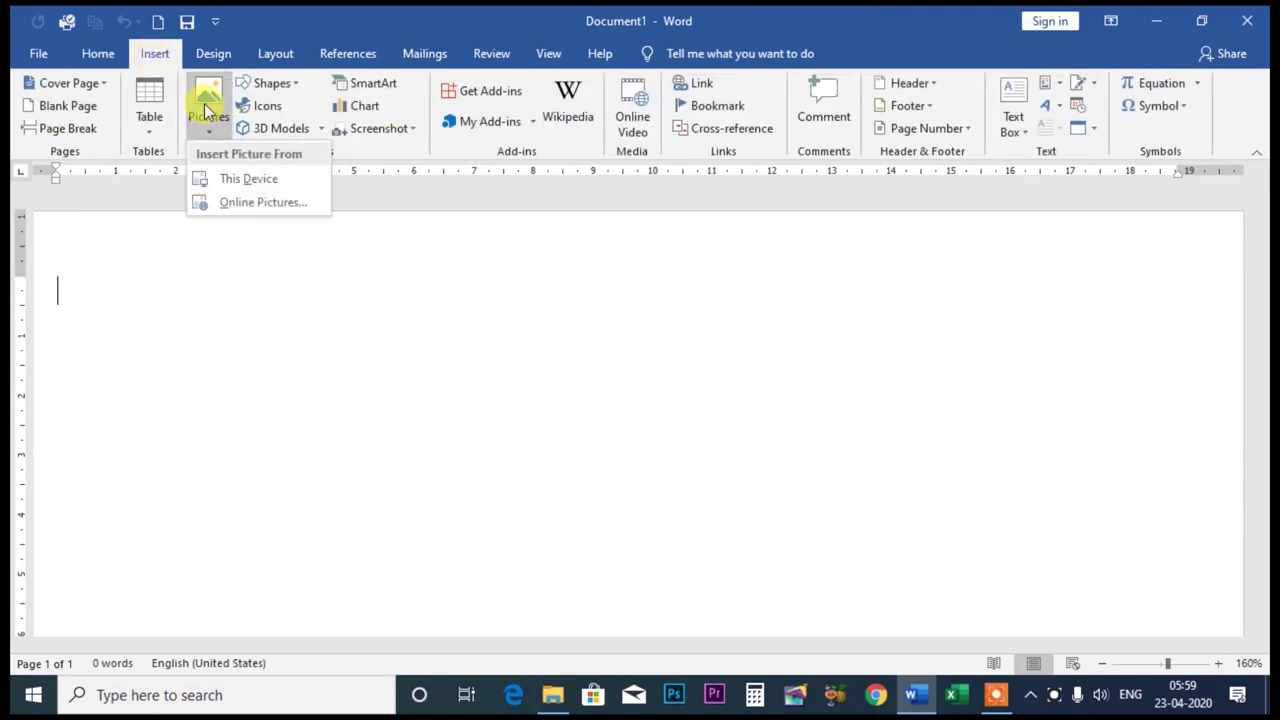
{"action": "left_click", "coordinate": [240, 180]}
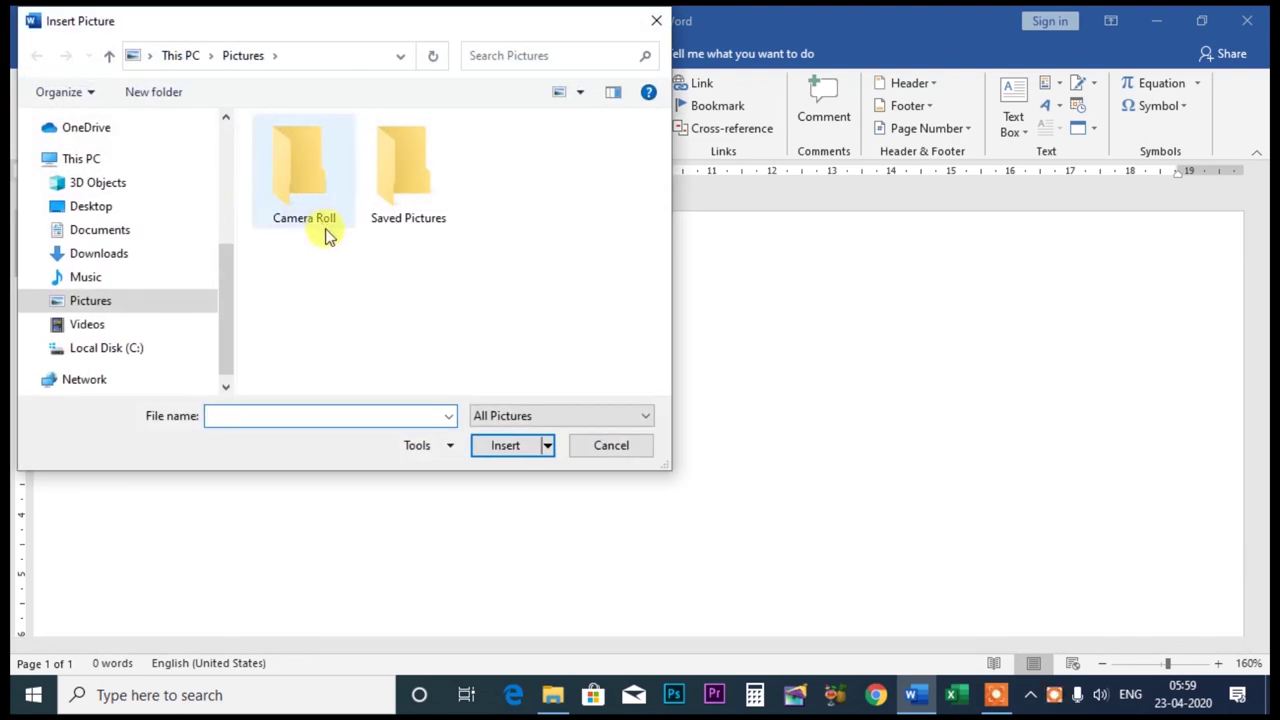
Browse Desktop > studio > NO COPY RIDE and insert the portrait photo
{"action": "left_click", "coordinate": [88, 206]}
{"action": "double_click", "coordinate": [289, 191]}
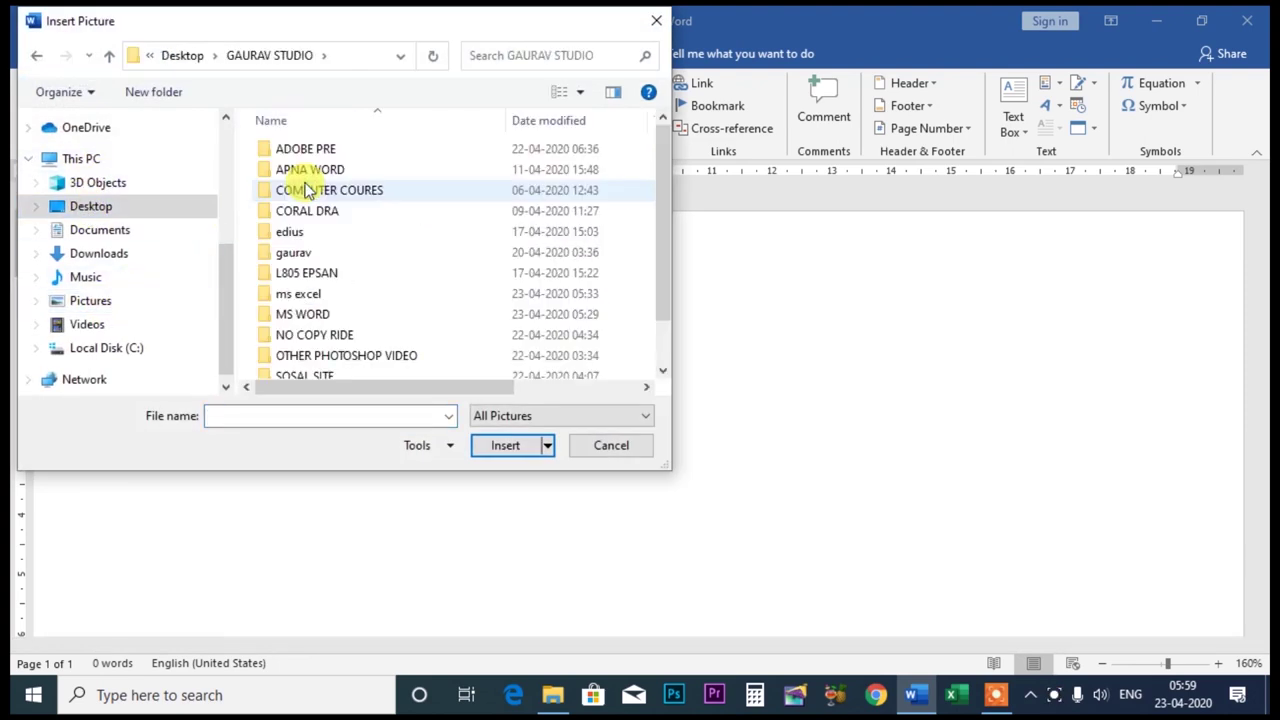
{"action": "double_click", "coordinate": [333, 335]}
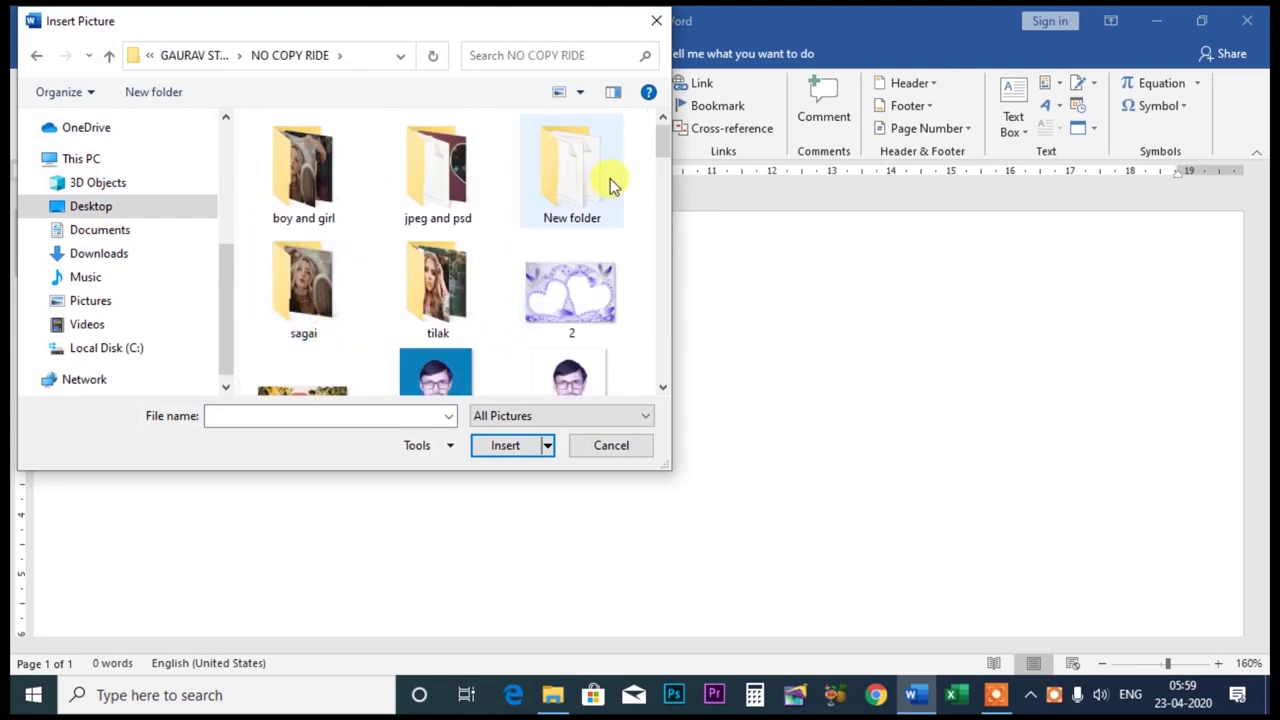
{"action": "left_click", "coordinate": [443, 385]}
{"action": "left_click", "coordinate": [492, 445]}
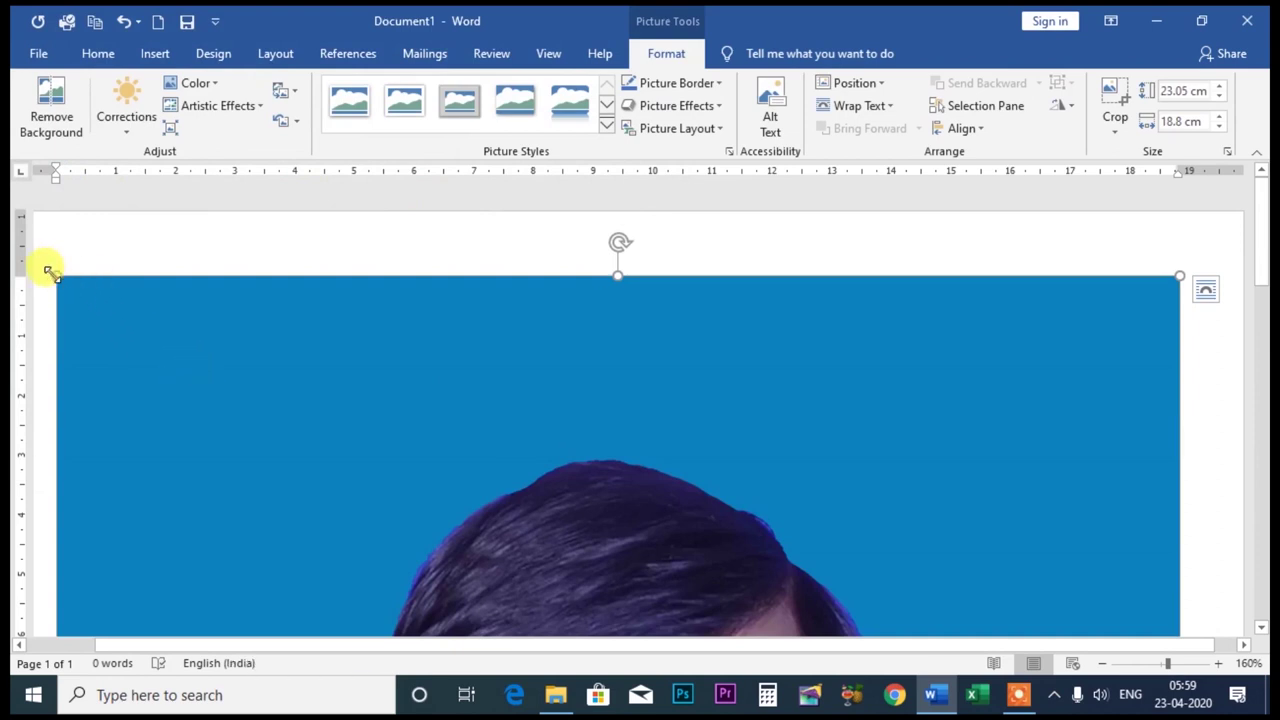
Shrink the photo by its corner handle to about 3.69 × 3.01 cm
{"action": "left_click_drag", "start_coordinate": [48, 272], "coordinate": [440, 490]}
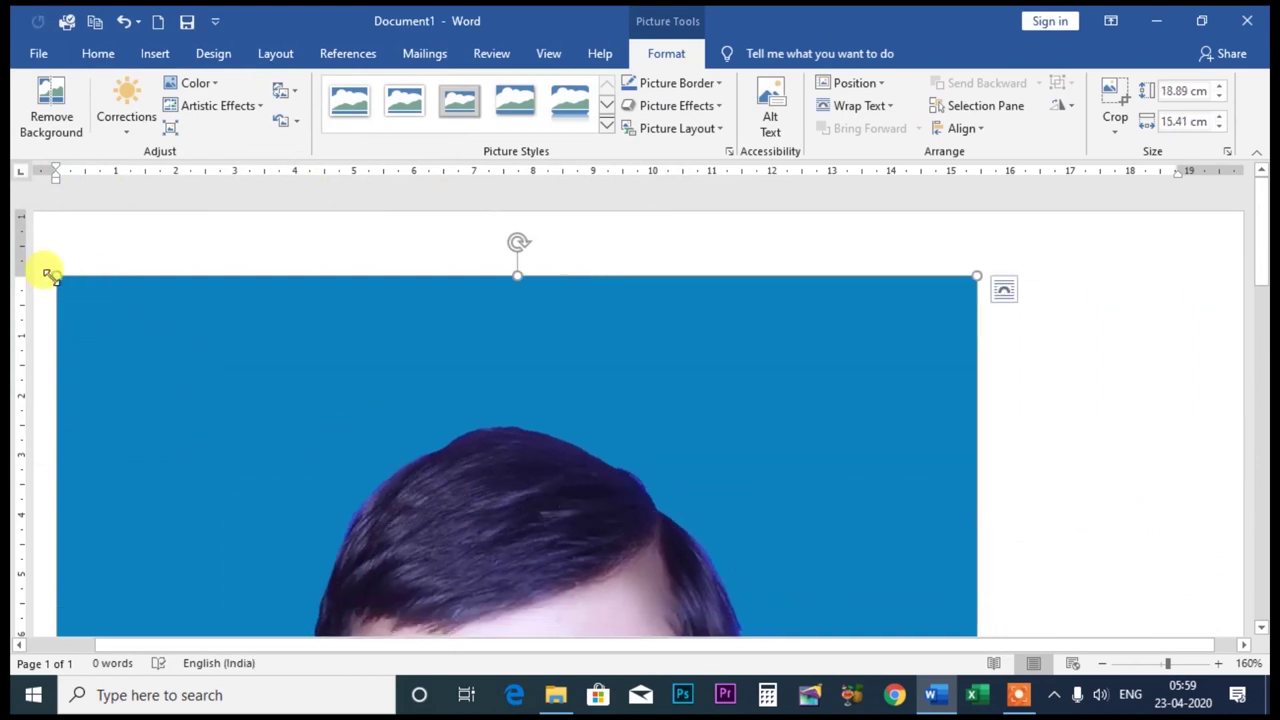
{"action": "left_click_drag", "start_coordinate": [48, 272], "coordinate": [523, 586]}
{"action": "mouse_move", "coordinate": [49, 271]}
{"action": "left_mouse_down"}
{"action": "mouse_move", "coordinate": [313, 521]}
{"action": "mouse_move", "coordinate": [341, 489]}
{"action": "left_mouse_up"}
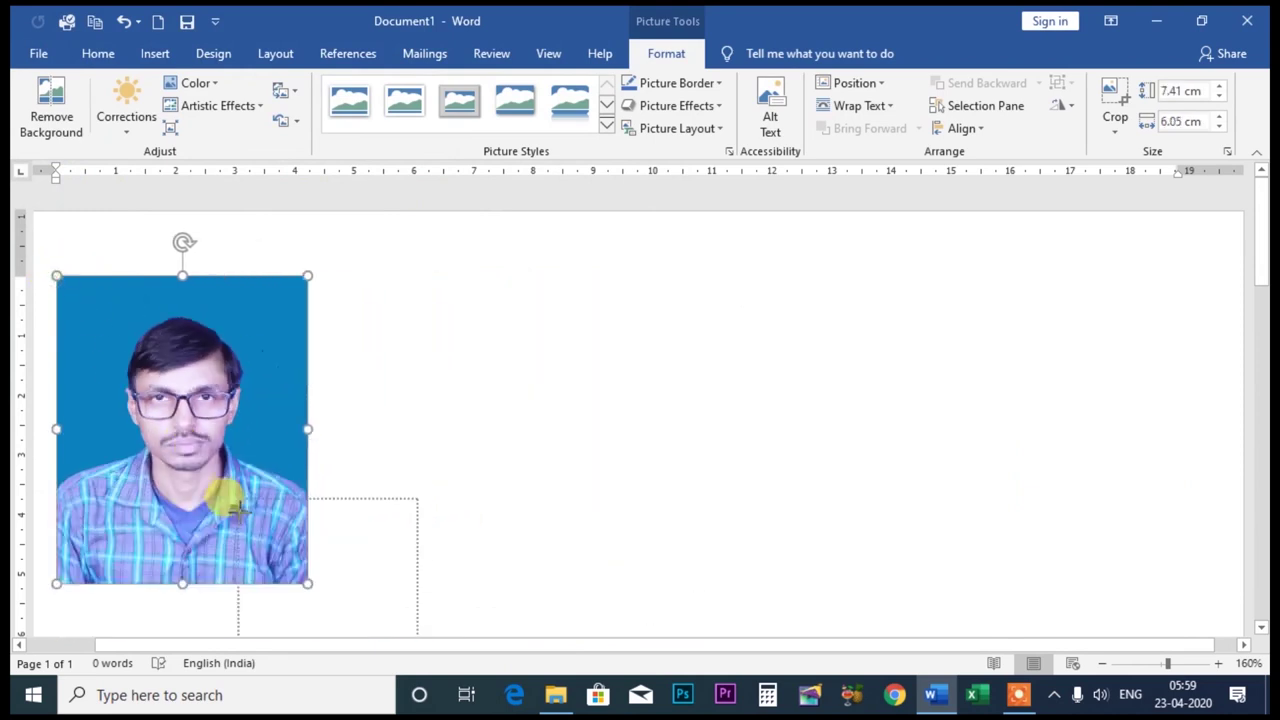
{"action": "left_click_drag", "start_coordinate": [52, 277], "coordinate": [238, 497]}
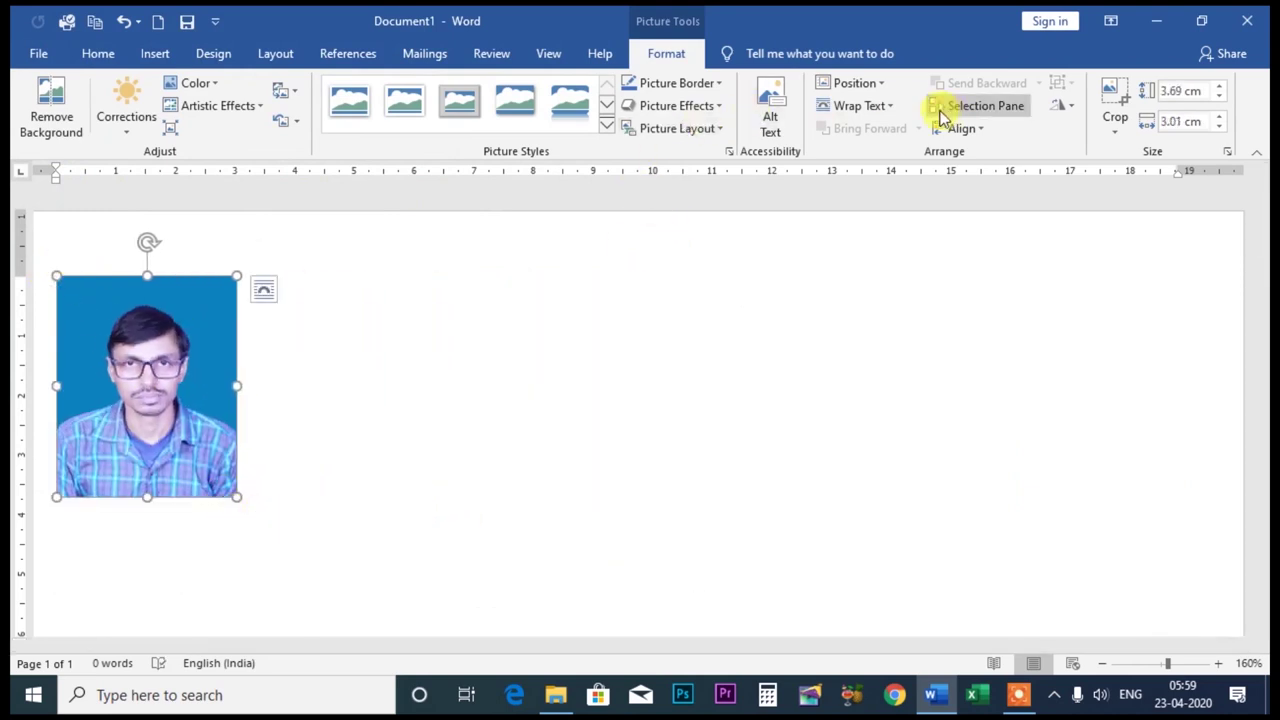
Wrap text Square, resize to 3.85 × 3.14 cm, reposition it, and zoom to 190%
{"action": "left_click", "coordinate": [877, 106]}
{"action": "left_click", "coordinate": [863, 155]}
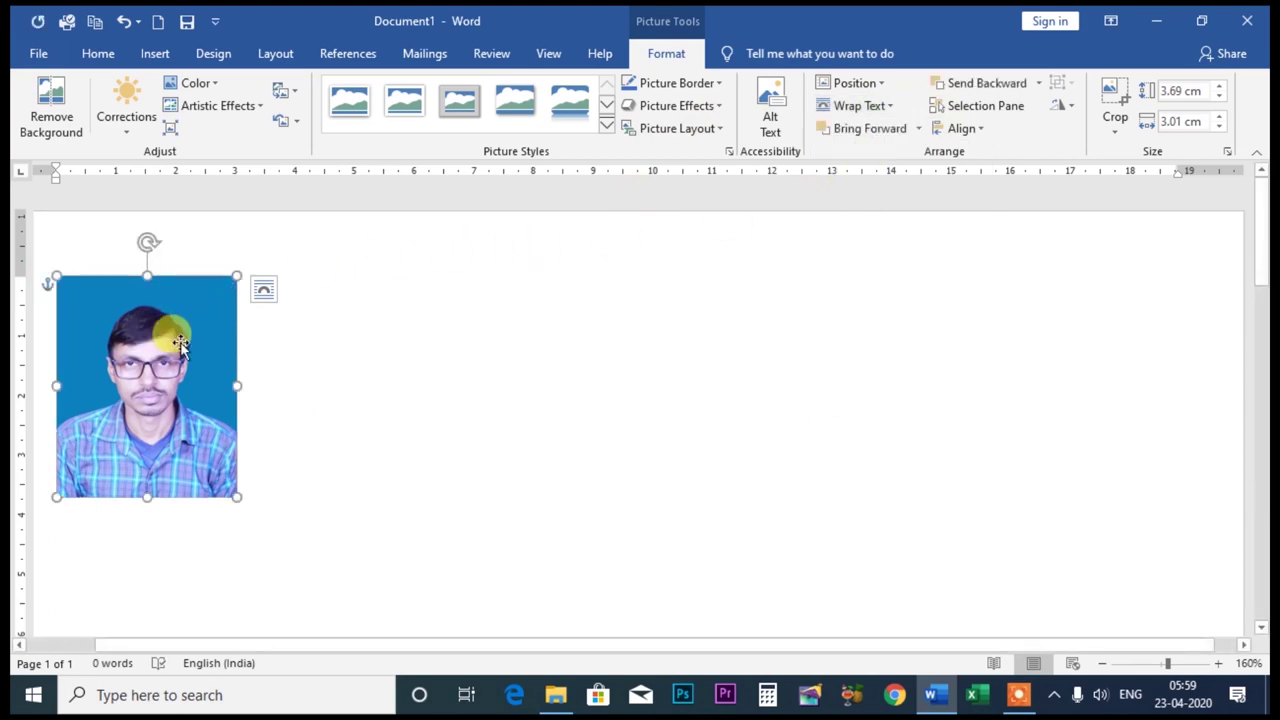
{"action": "left_click_drag", "start_coordinate": [157, 329], "coordinate": [705, 338]}
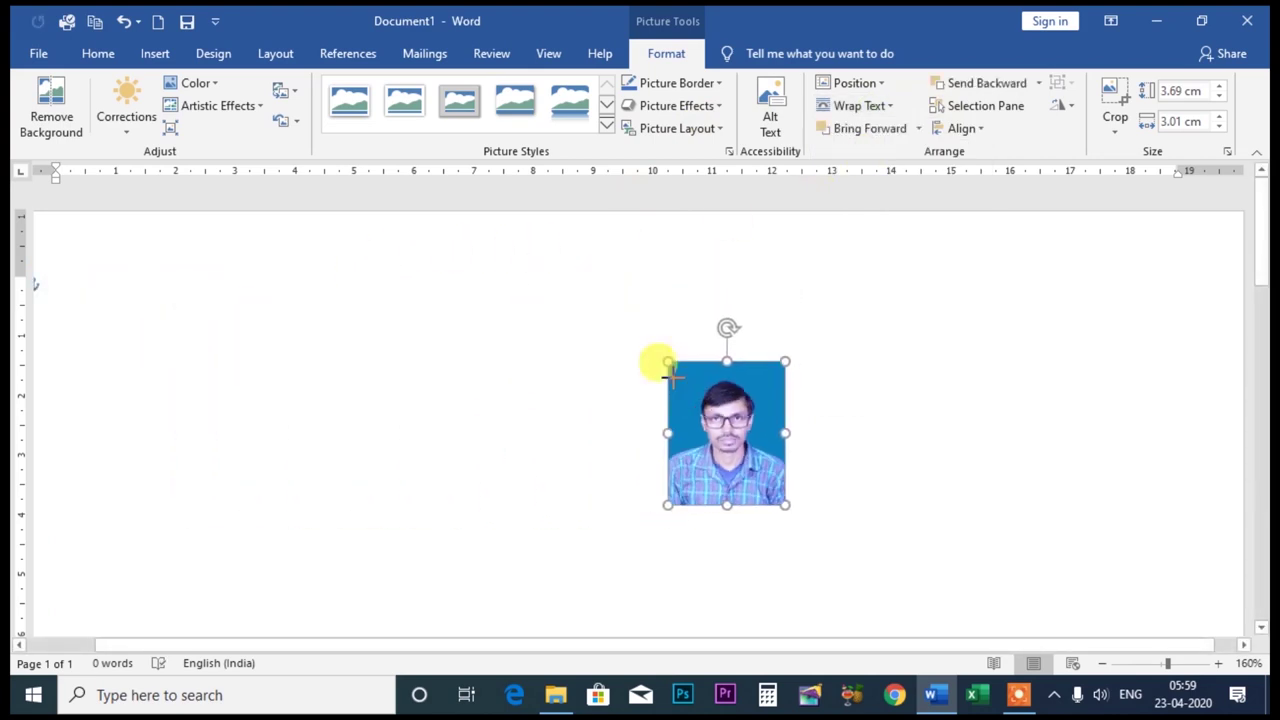
{"action": "left_click_drag", "start_coordinate": [603, 286], "coordinate": [597, 274]}
{"action": "left_click_drag", "start_coordinate": [654, 323], "coordinate": [355, 335]}
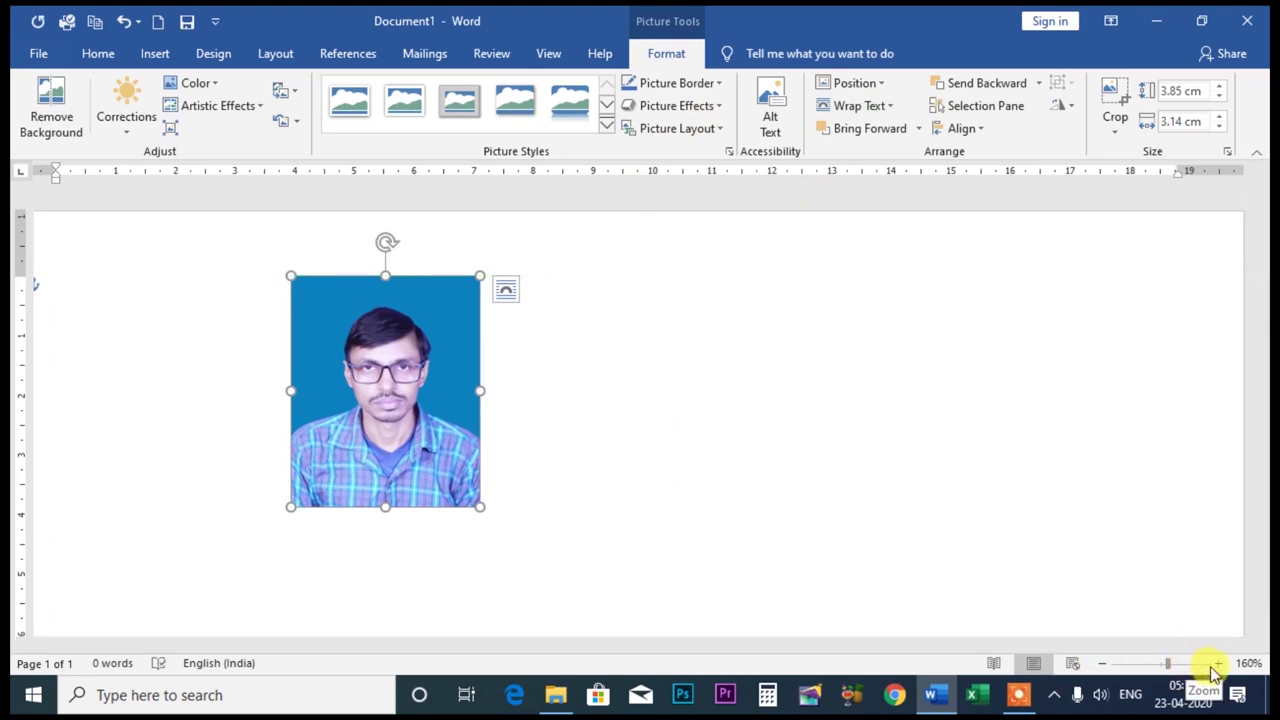
{"action": "left_click", "coordinate": [1218, 663]}
{"action": "left_click", "coordinate": [1218, 663]}
{"action": "left_click", "coordinate": [1218, 663]}
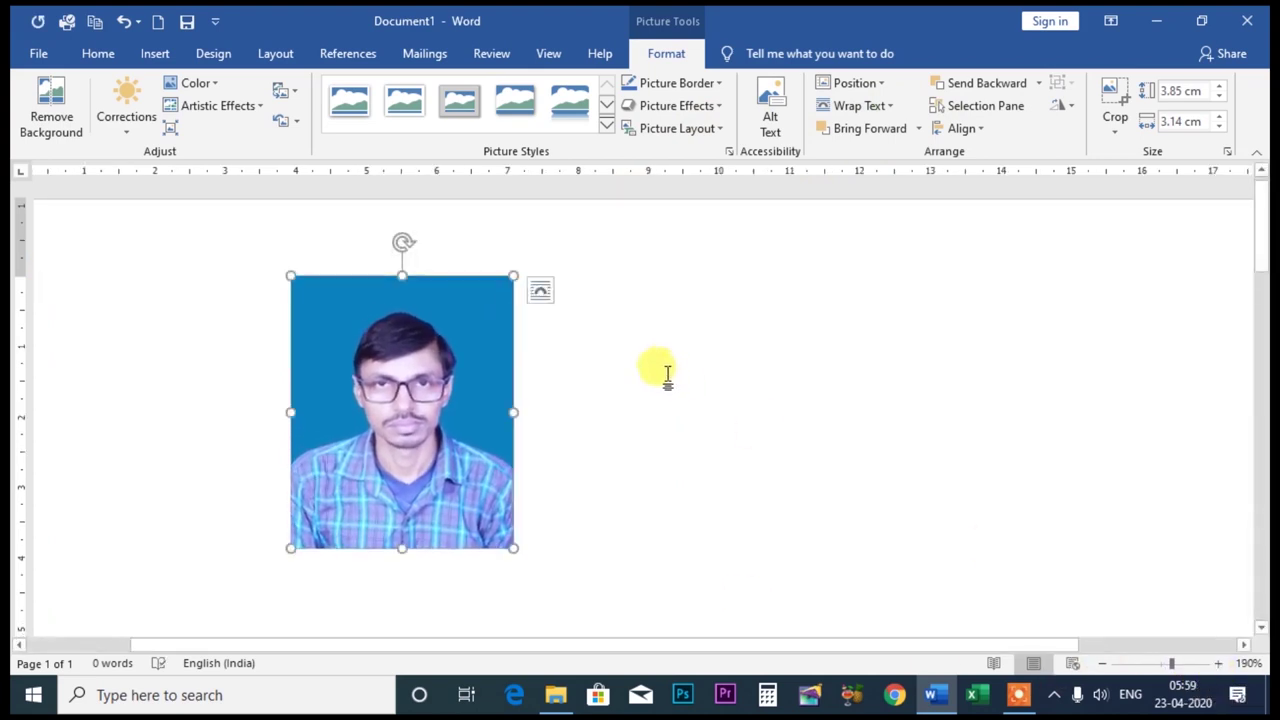
Look at the Corrections gallery without changes and move the photo to the page's right side
{"action": "left_click", "coordinate": [126, 130]}
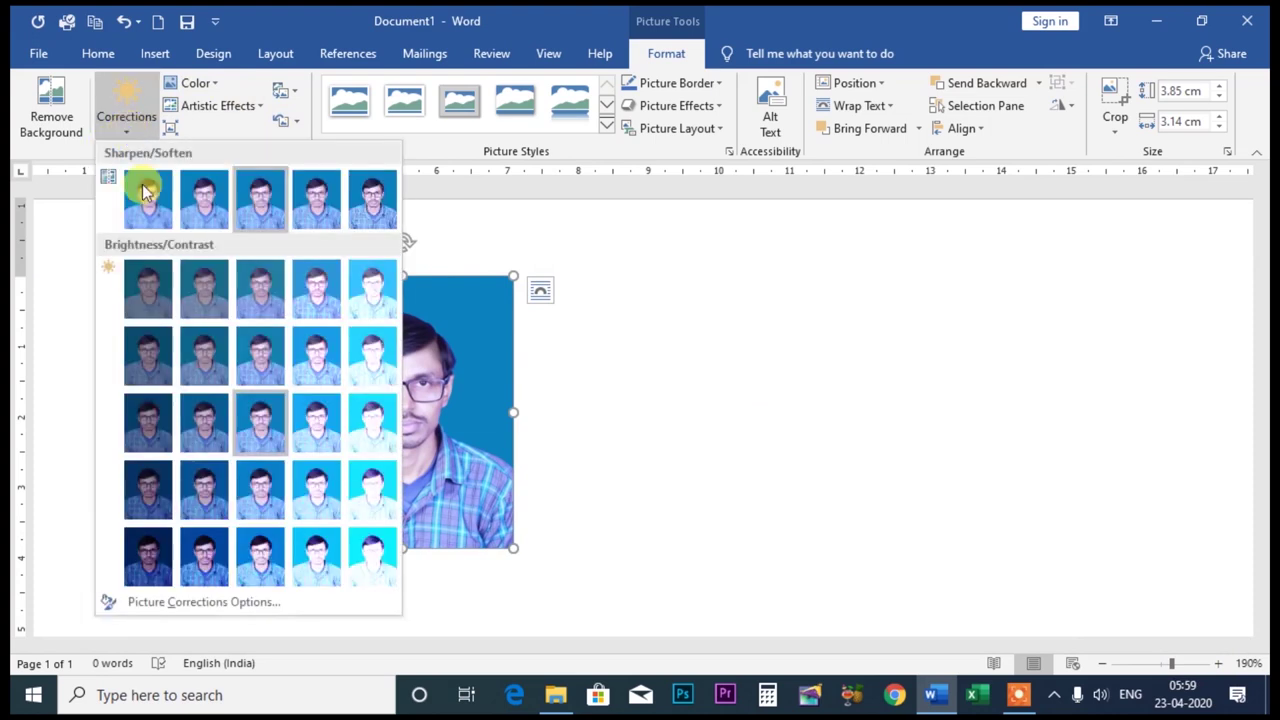
{"action": "left_click", "coordinate": [651, 380]}
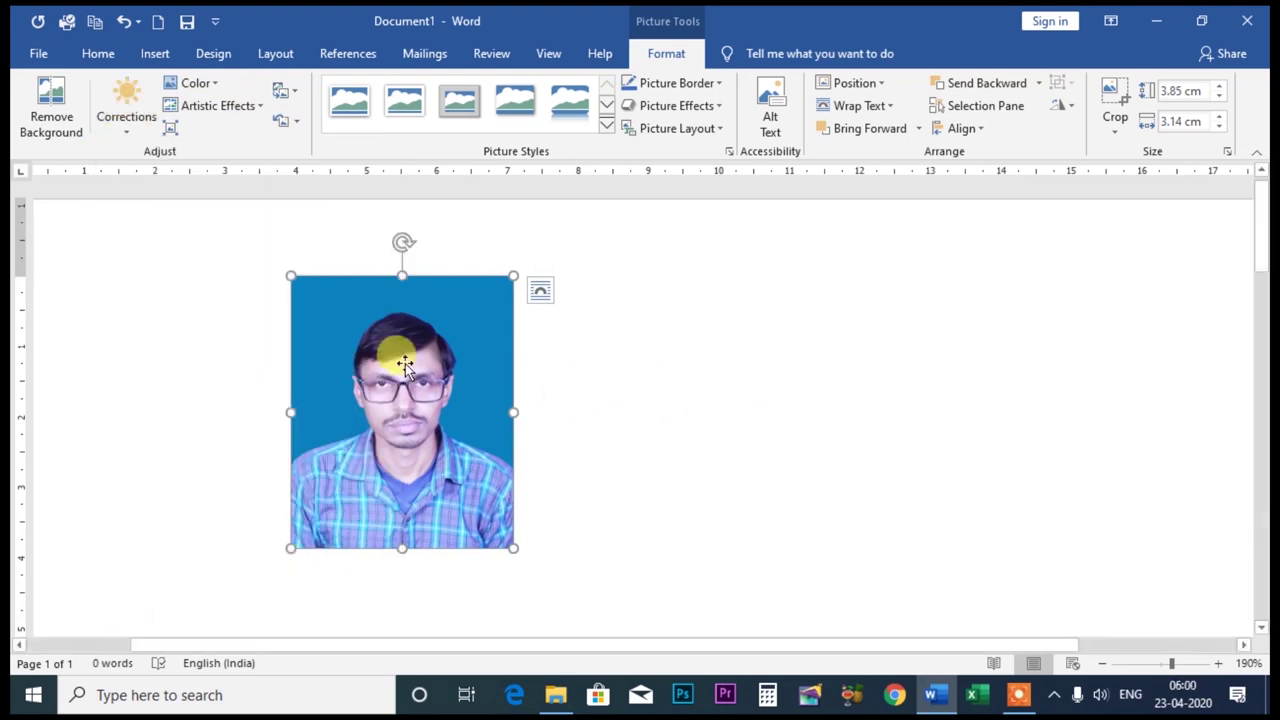
{"action": "left_click_drag", "start_coordinate": [400, 358], "coordinate": [575, 362]}
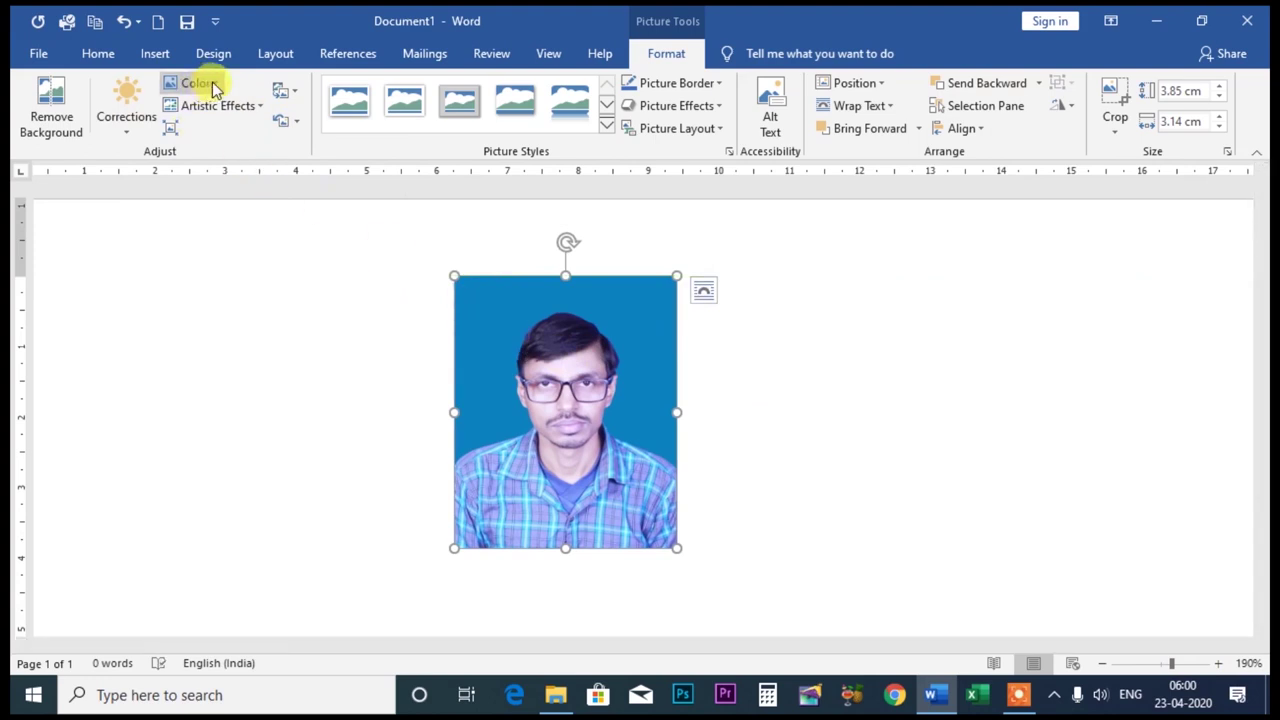
{"action": "left_click_drag", "start_coordinate": [476, 352], "coordinate": [824, 352]}
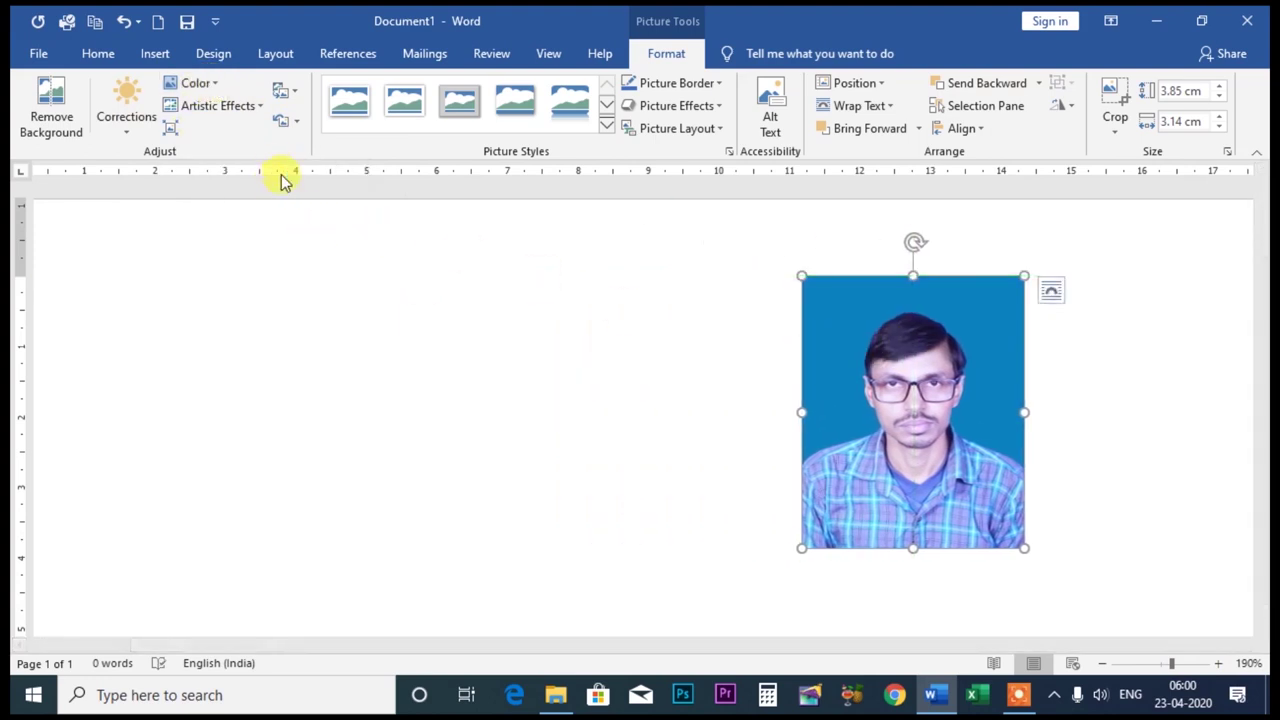
Look at the Color gallery without changes, then delete the photo
{"action": "left_click", "coordinate": [218, 88]}
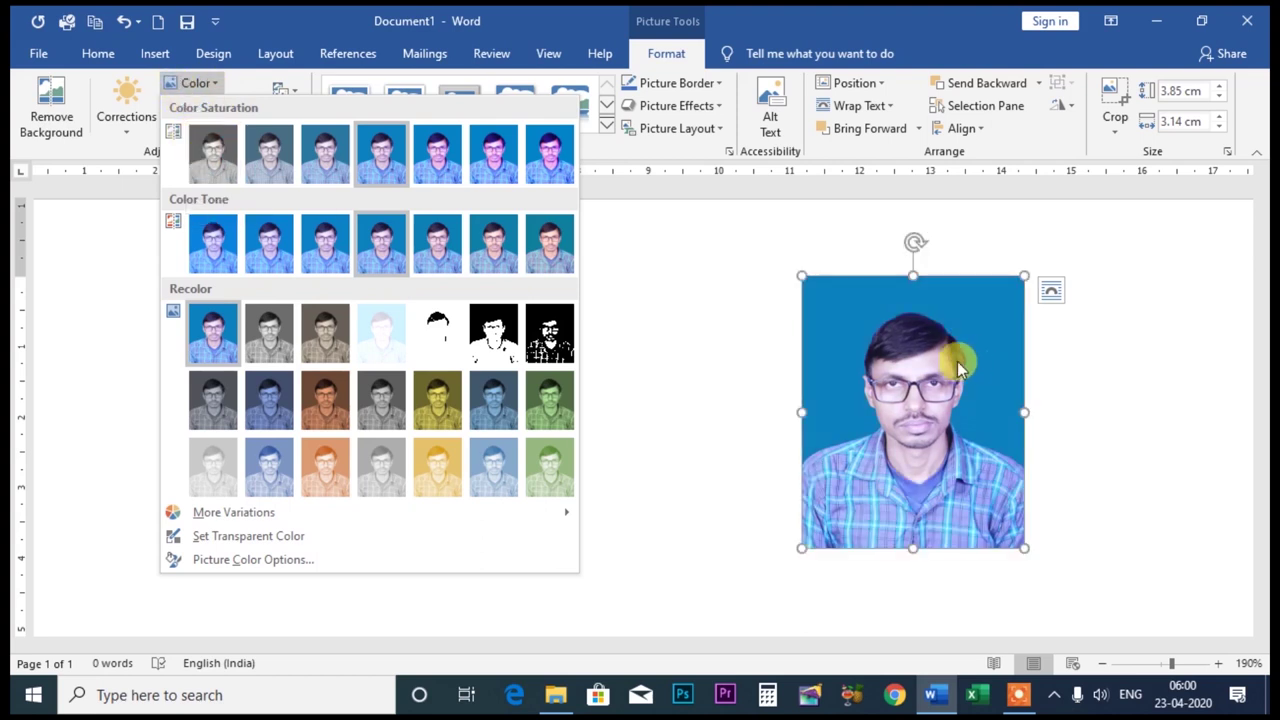
{"action": "left_click", "coordinate": [932, 340]}
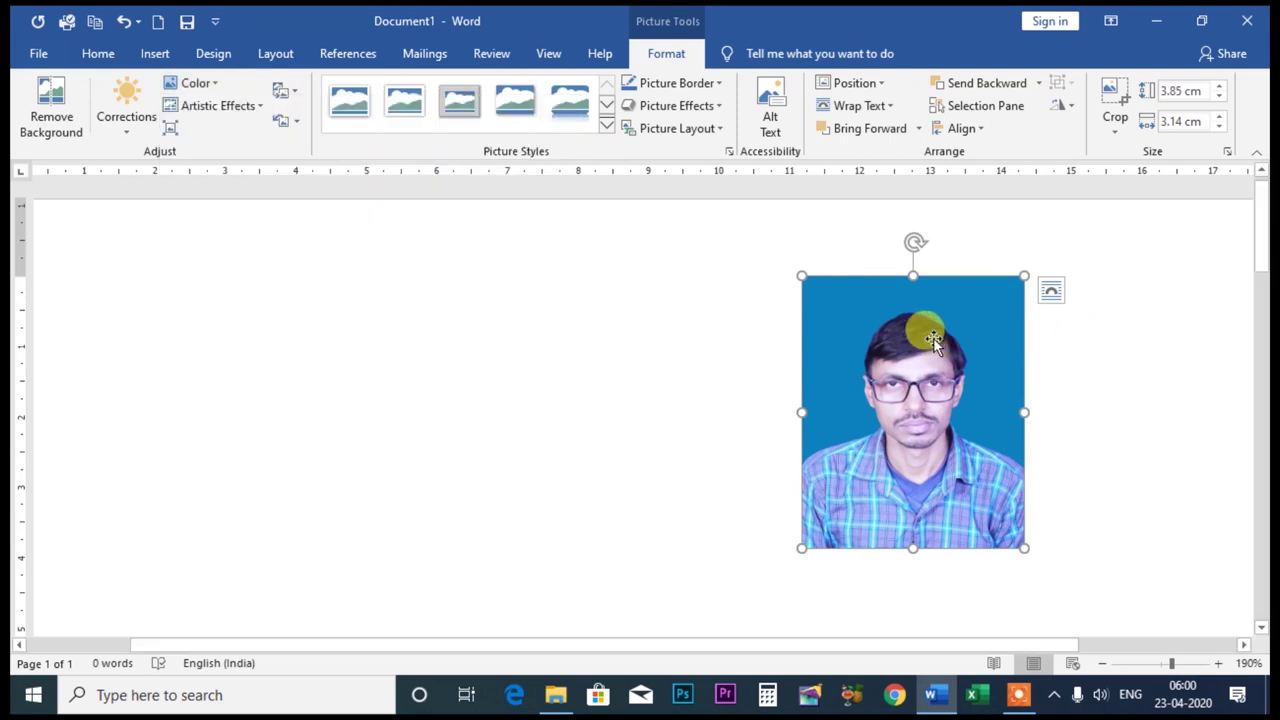
{"action": "key", "text": "Delete"}
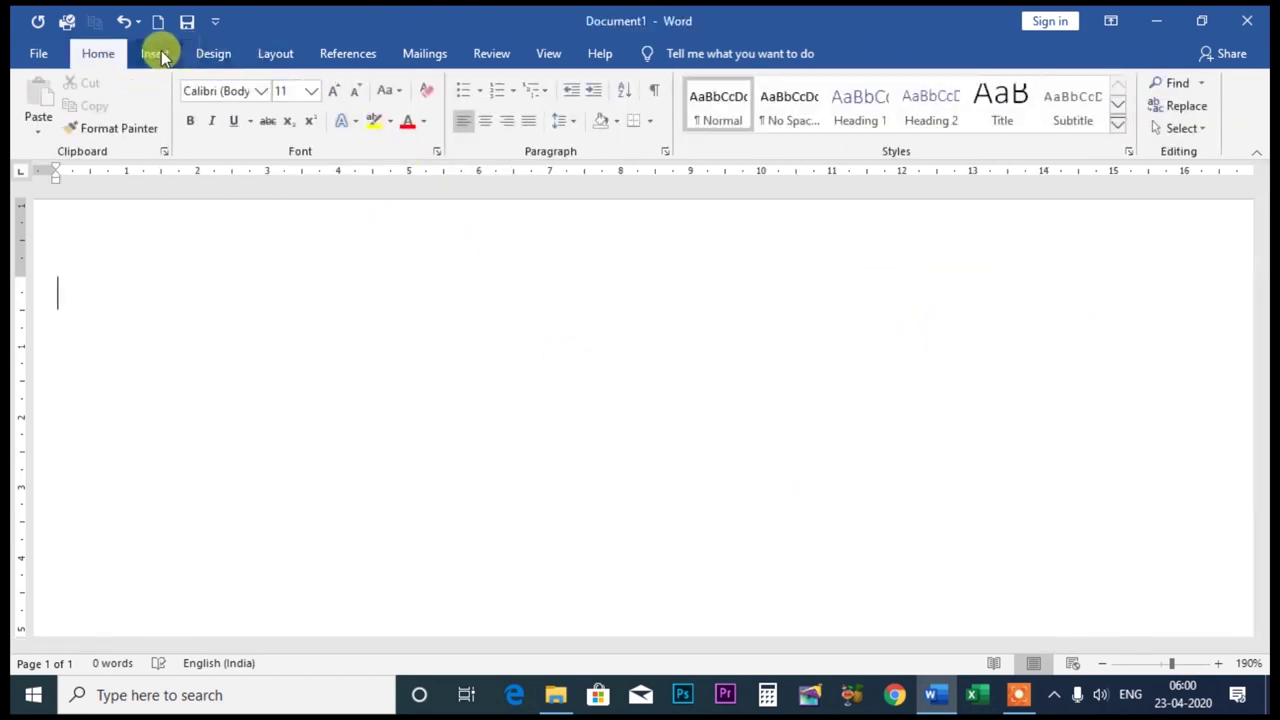
Insert pexels-photo-2896428 from this device, then delete it
{"action": "left_click", "coordinate": [155, 54]}
{"action": "left_click", "coordinate": [207, 96]}
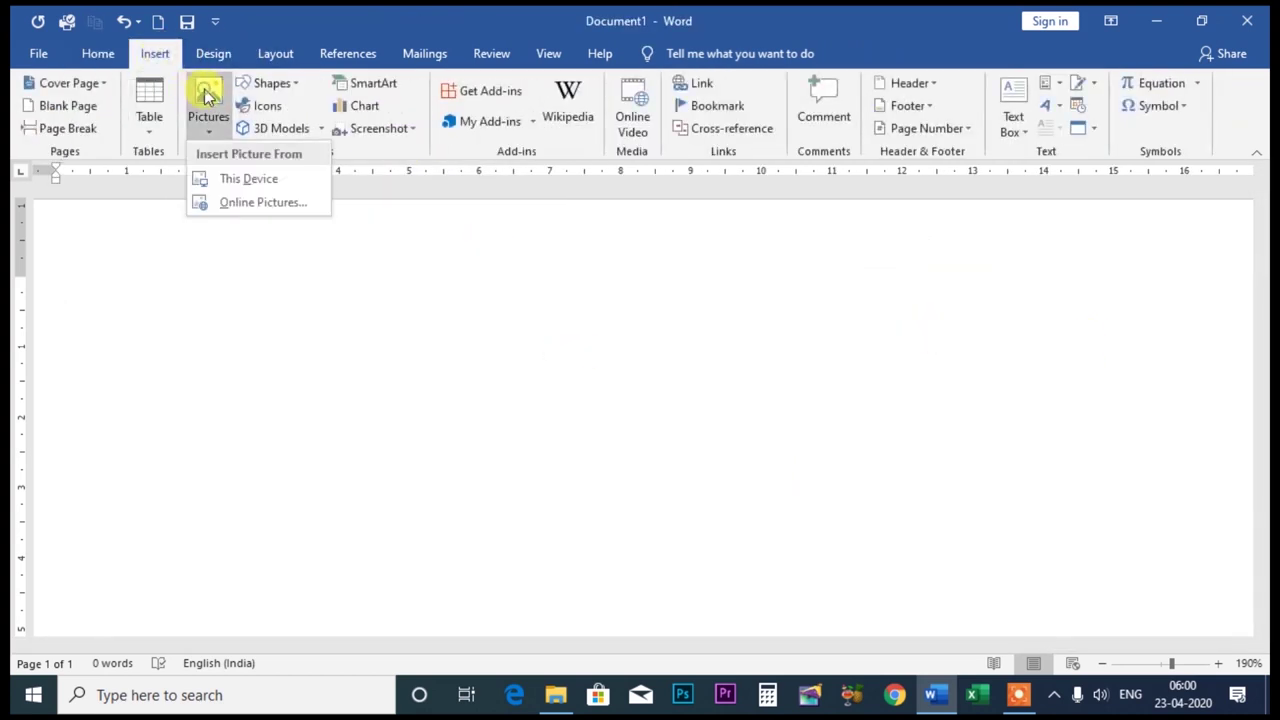
{"action": "left_click", "coordinate": [226, 184]}
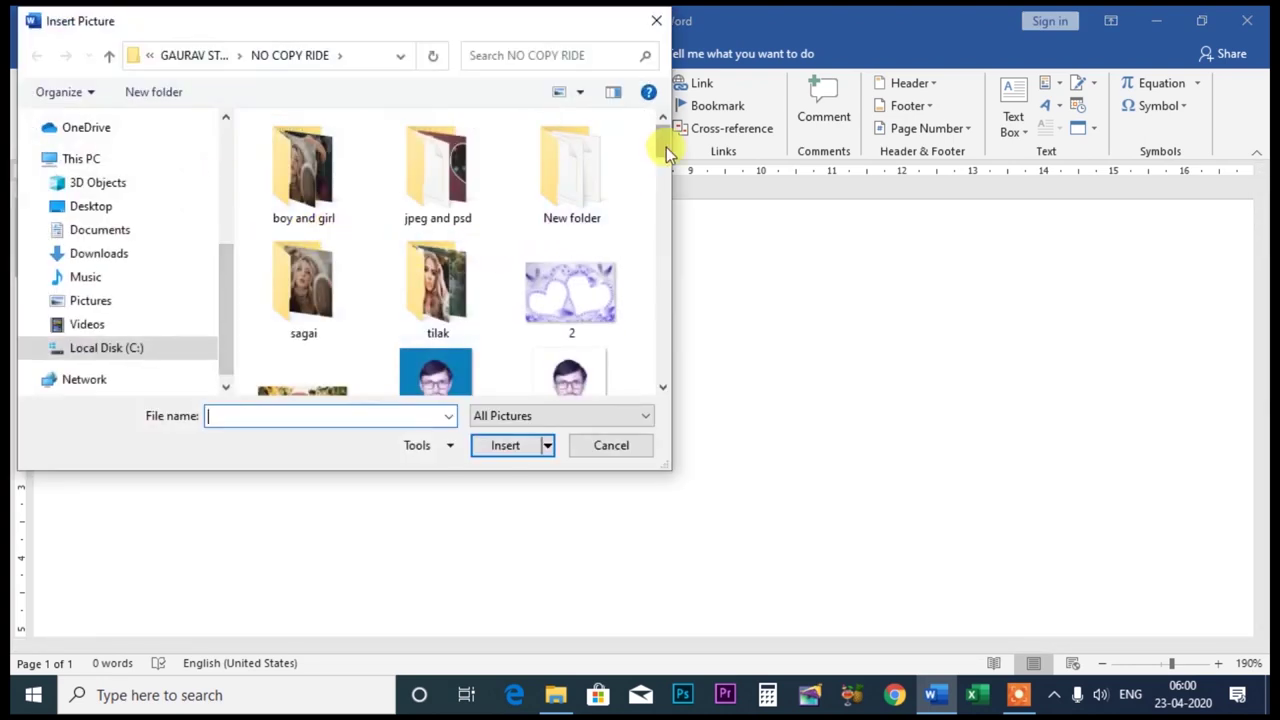
{"action": "left_click_drag", "start_coordinate": [666, 147], "coordinate": [666, 196]}
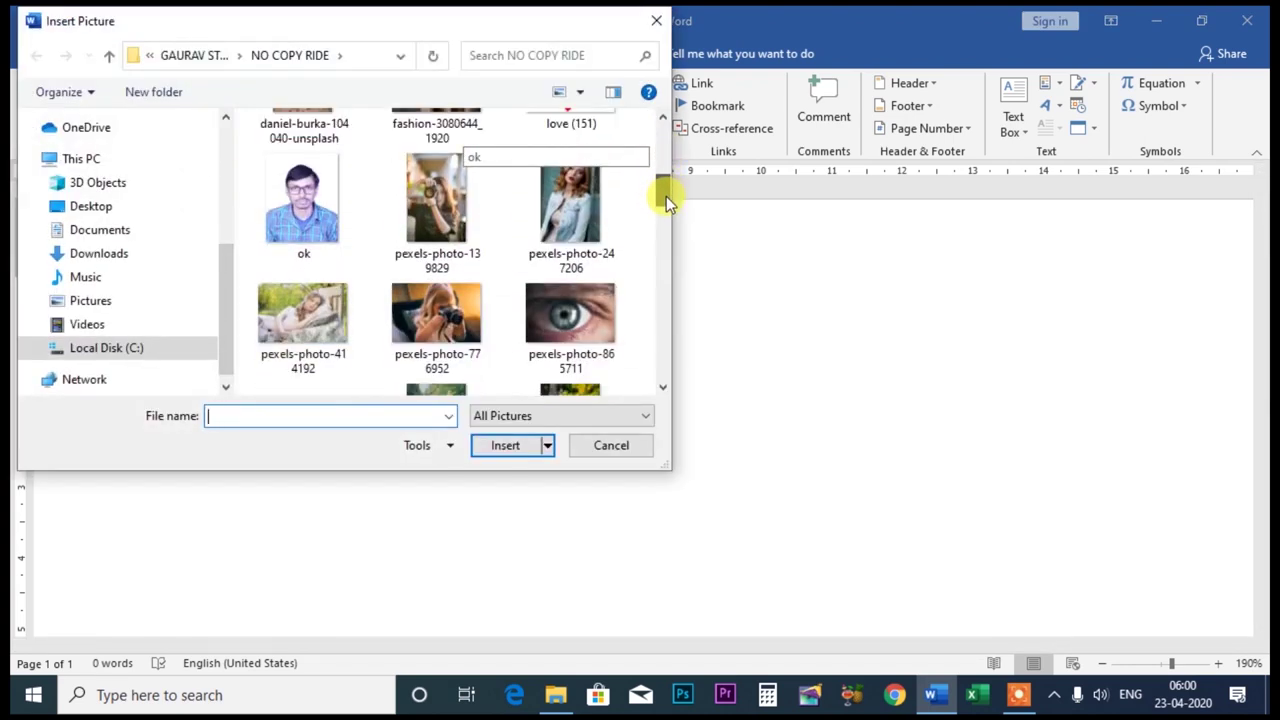
{"action": "left_click_drag", "start_coordinate": [666, 196], "coordinate": [641, 313]}
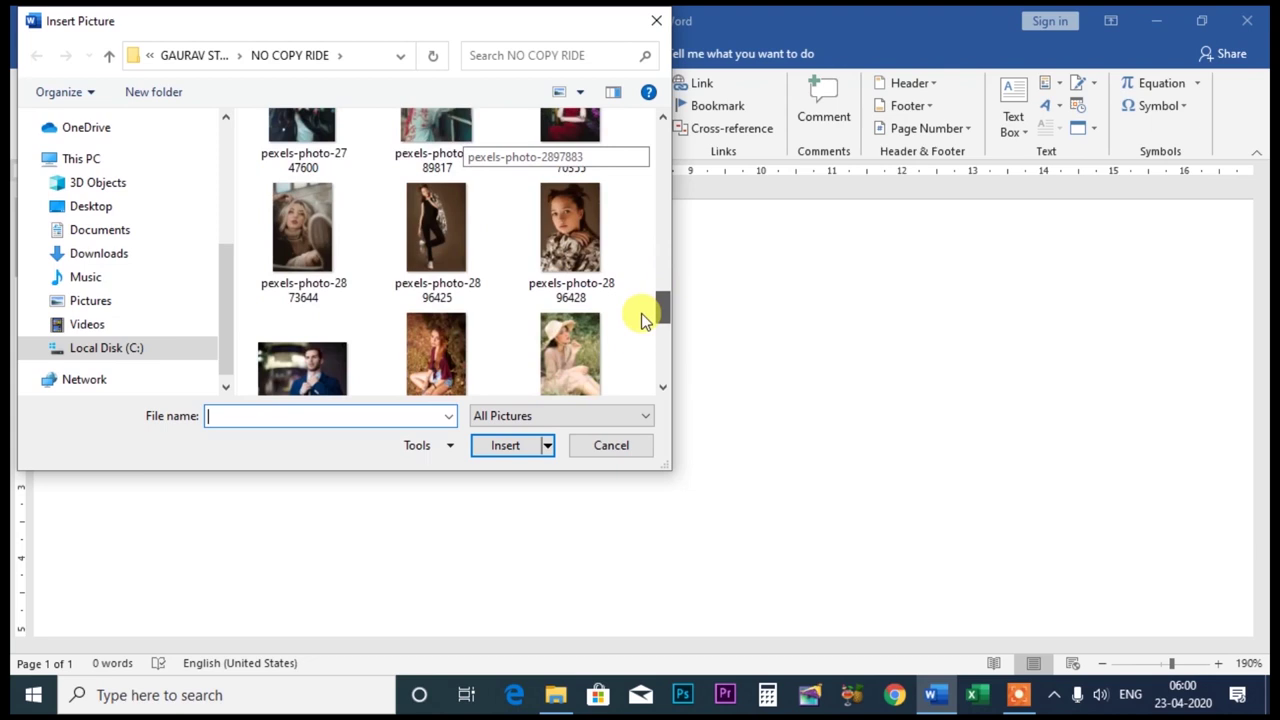
{"action": "mouse_move", "coordinate": [641, 313]}
{"action": "left_mouse_down"}
{"action": "mouse_move", "coordinate": [641, 330]}
{"action": "mouse_move", "coordinate": [643, 284]}
{"action": "mouse_move", "coordinate": [634, 314]}
{"action": "left_mouse_up"}
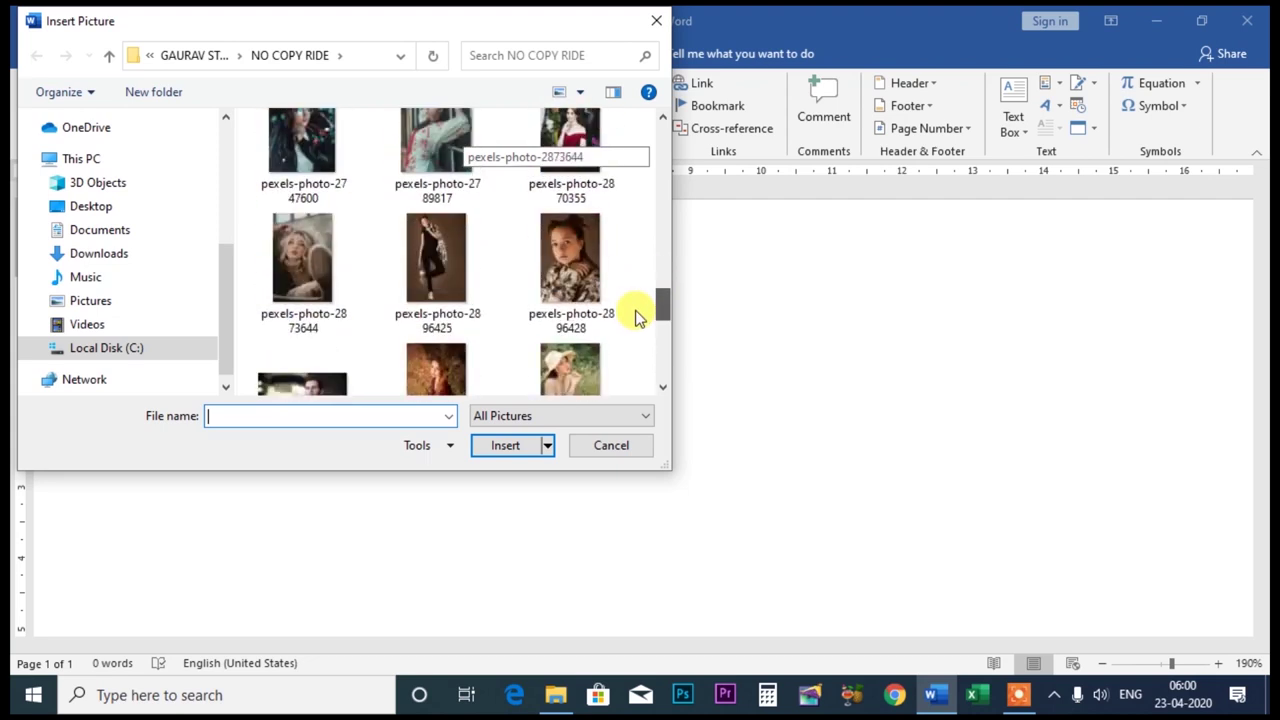
{"action": "left_click", "coordinate": [562, 262]}
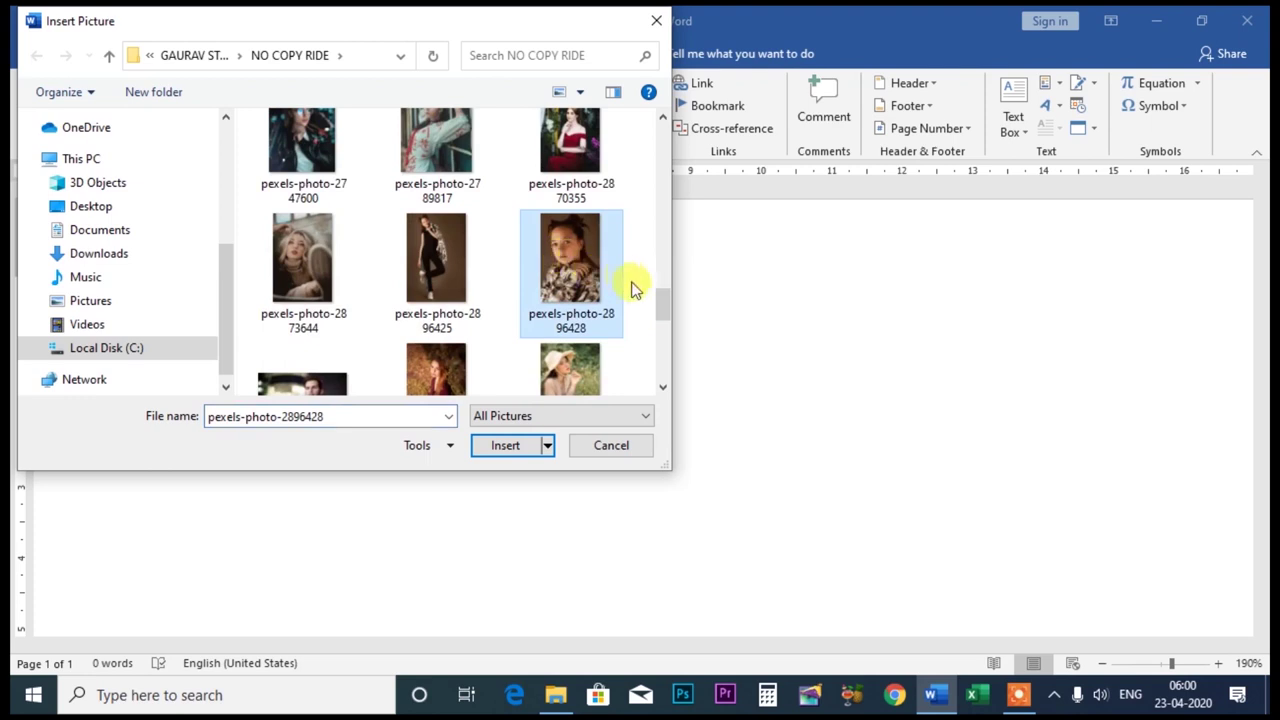
{"action": "left_click", "coordinate": [525, 447]}
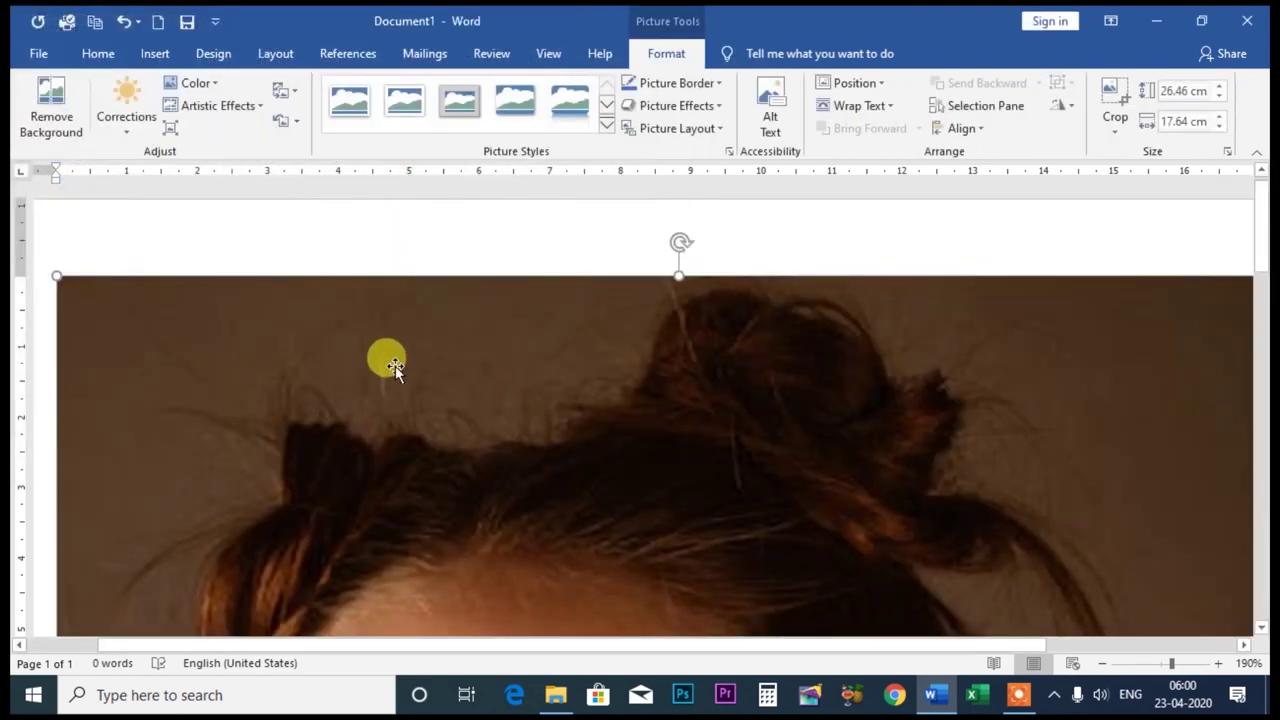
{"action": "key", "text": "Delete"}
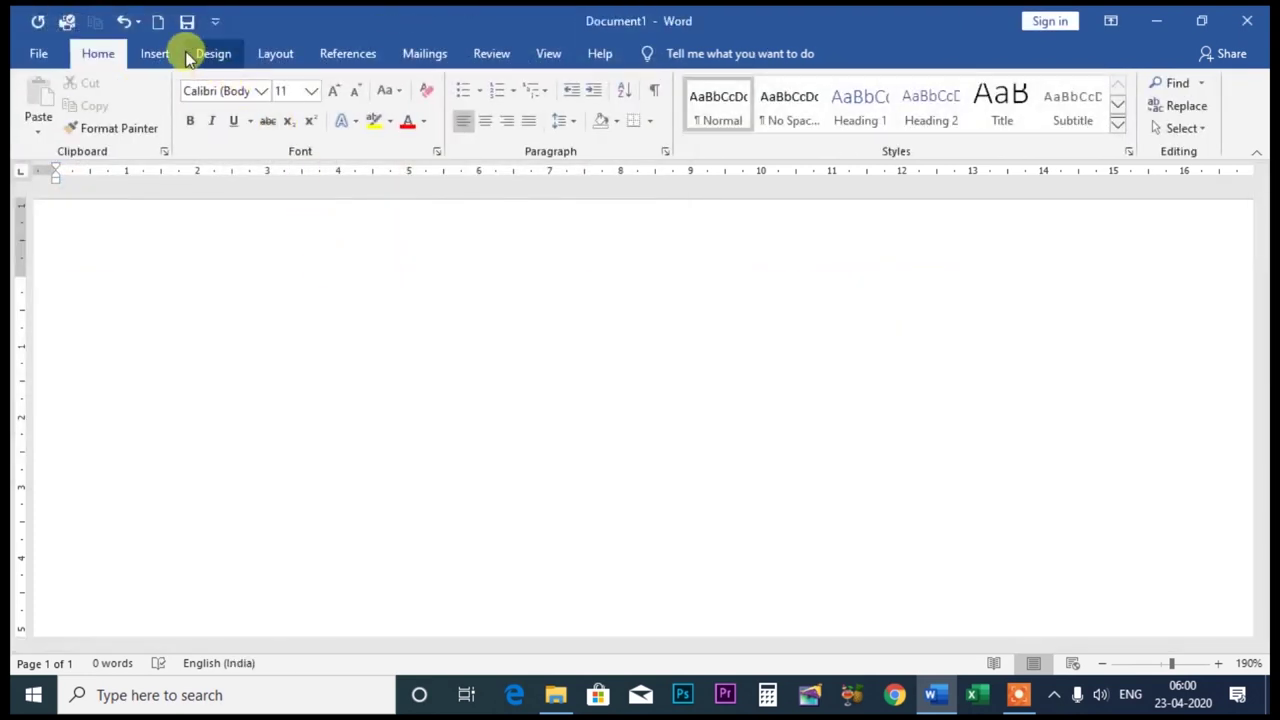
Insert the pexels-photo-776952 picture from this device
{"action": "left_click", "coordinate": [160, 54]}
{"action": "left_click", "coordinate": [210, 95]}
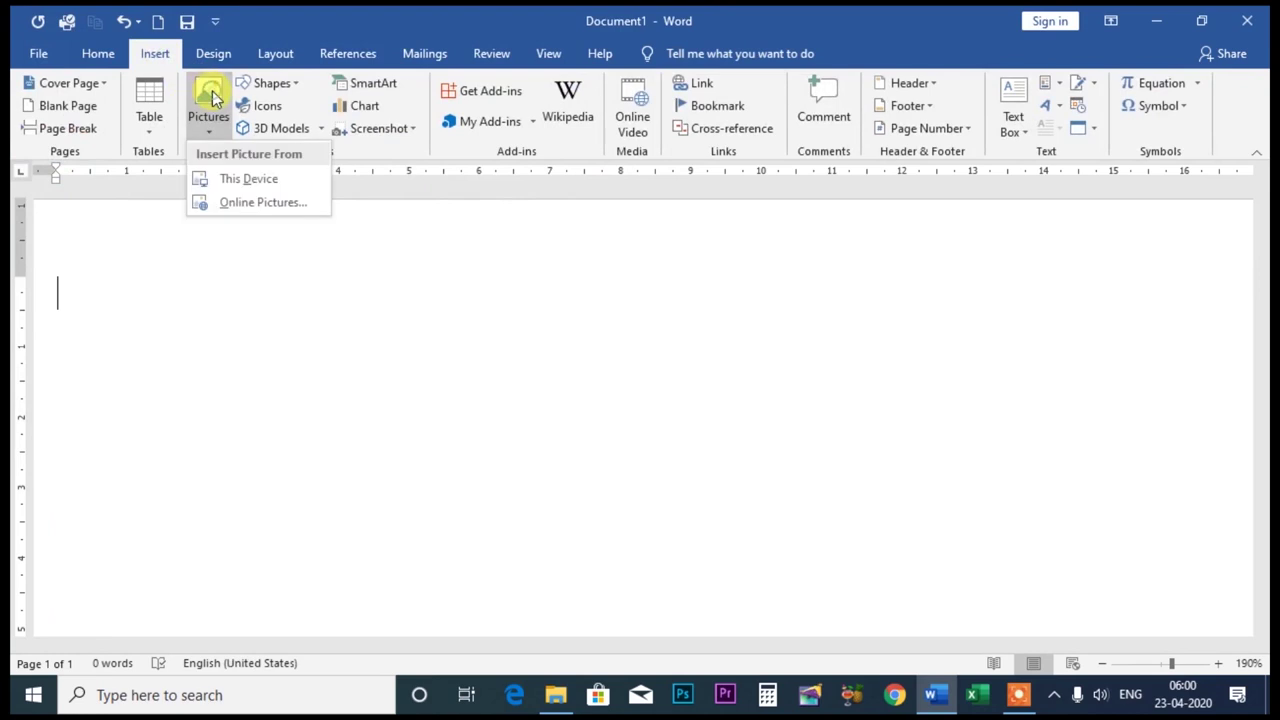
{"action": "left_click", "coordinate": [258, 178]}
{"action": "left_click_drag", "start_coordinate": [661, 145], "coordinate": [659, 200]}
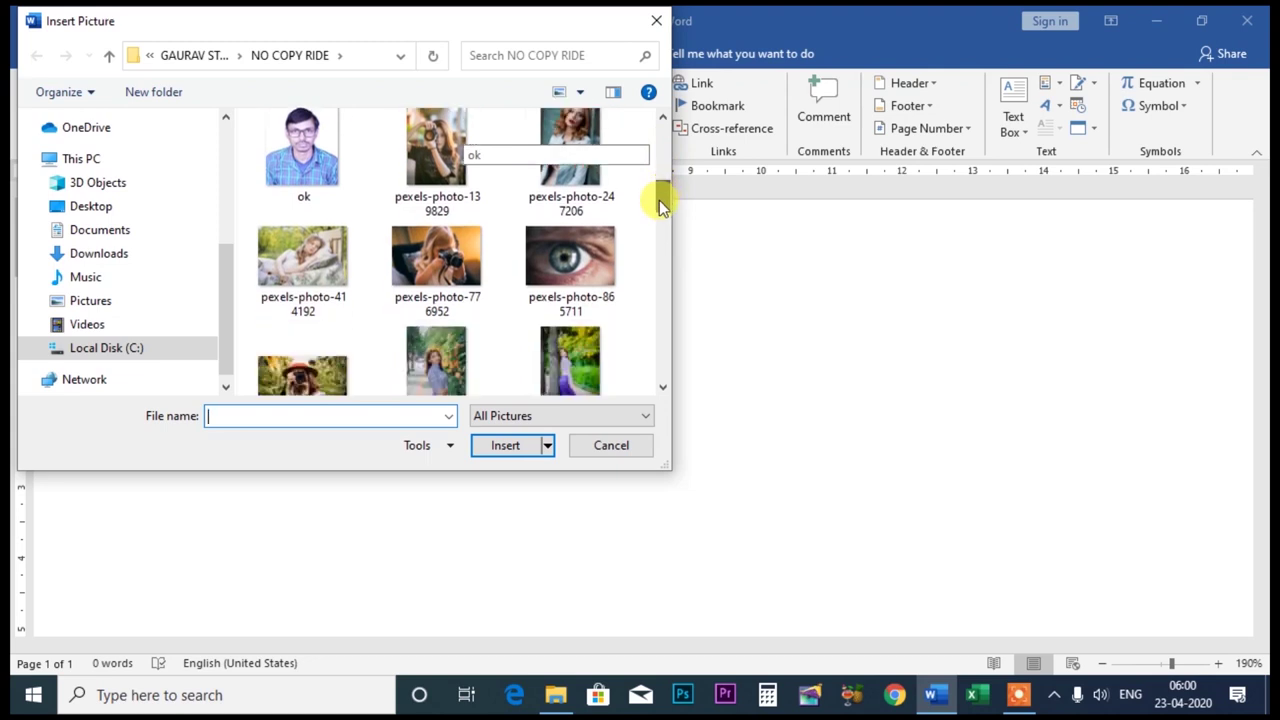
{"action": "left_click", "coordinate": [436, 255]}
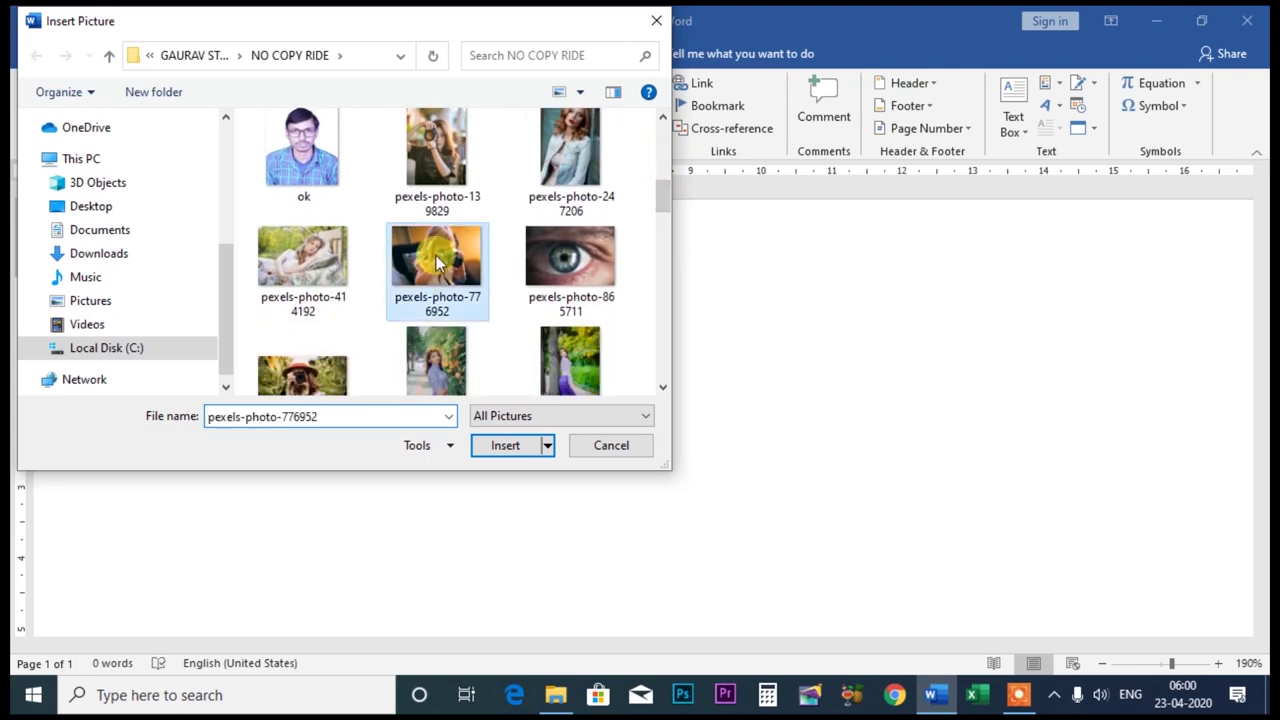
{"action": "left_click", "coordinate": [500, 447]}
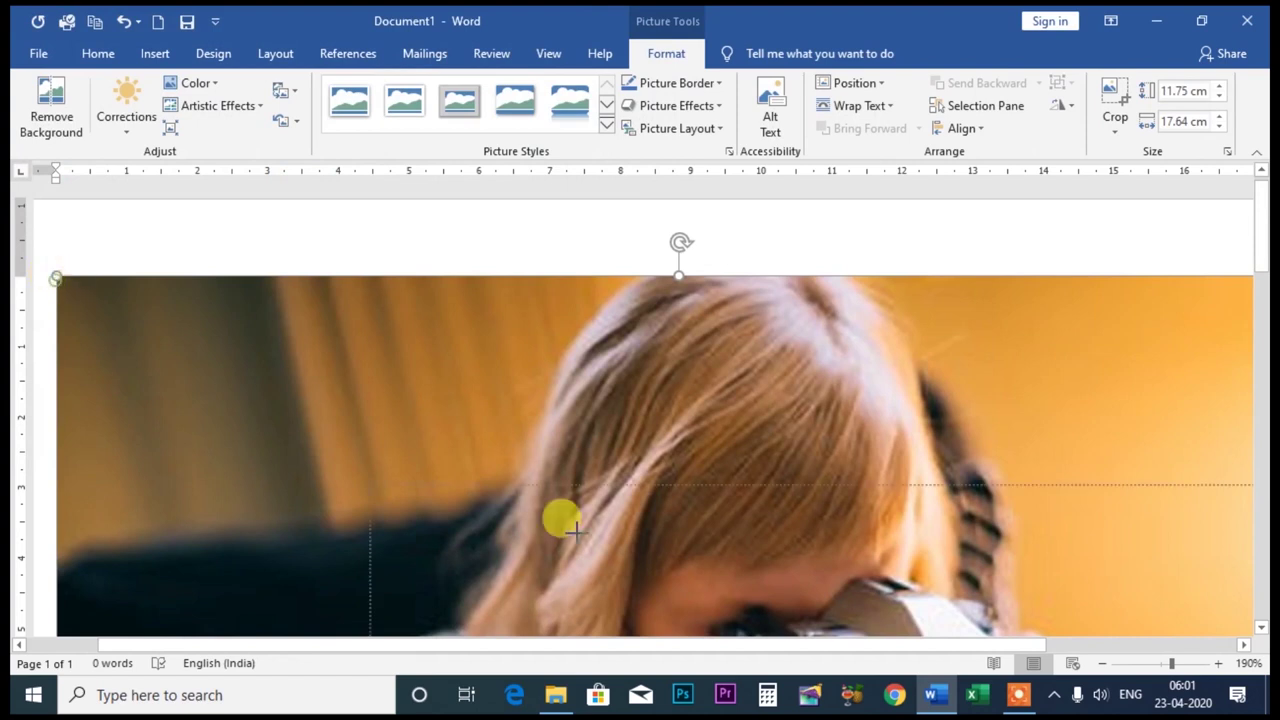
Shrink the camera photo to 3.01 × 4.52 cm, wrap text Square, and move it right
{"action": "left_click_drag", "start_coordinate": [55, 277], "coordinate": [560, 520]}
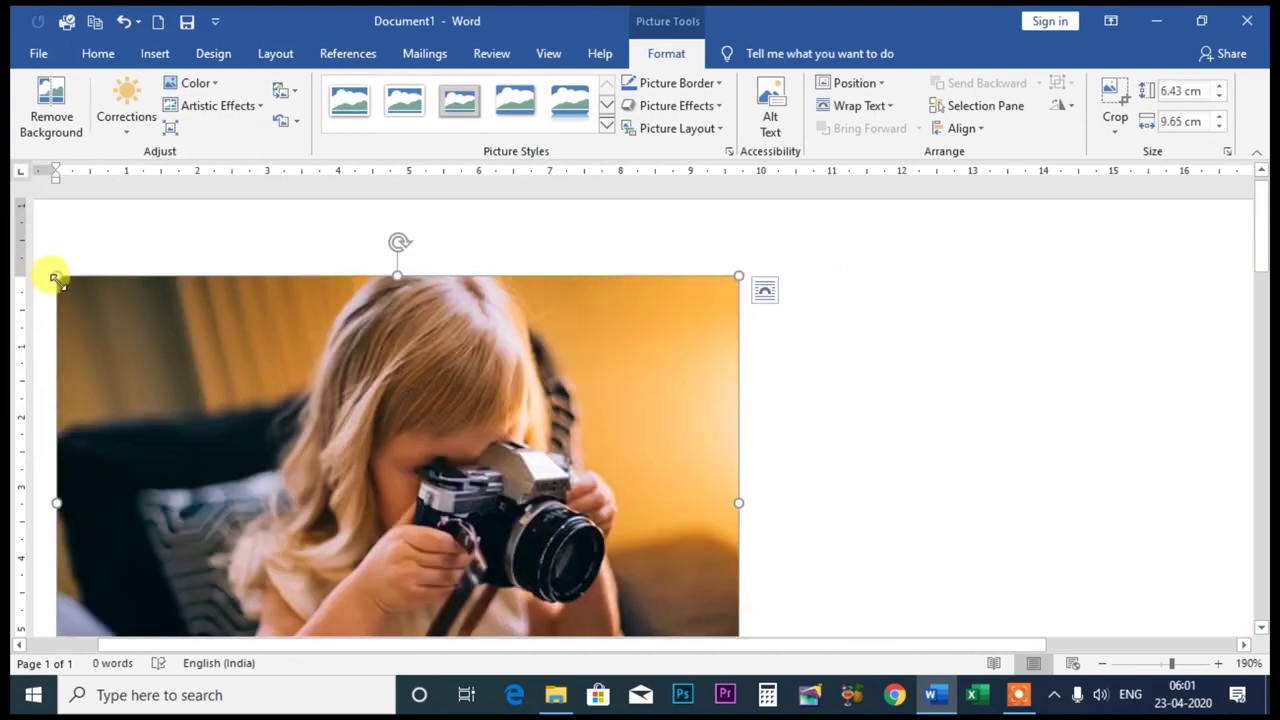
{"action": "left_click_drag", "start_coordinate": [55, 277], "coordinate": [491, 520]}
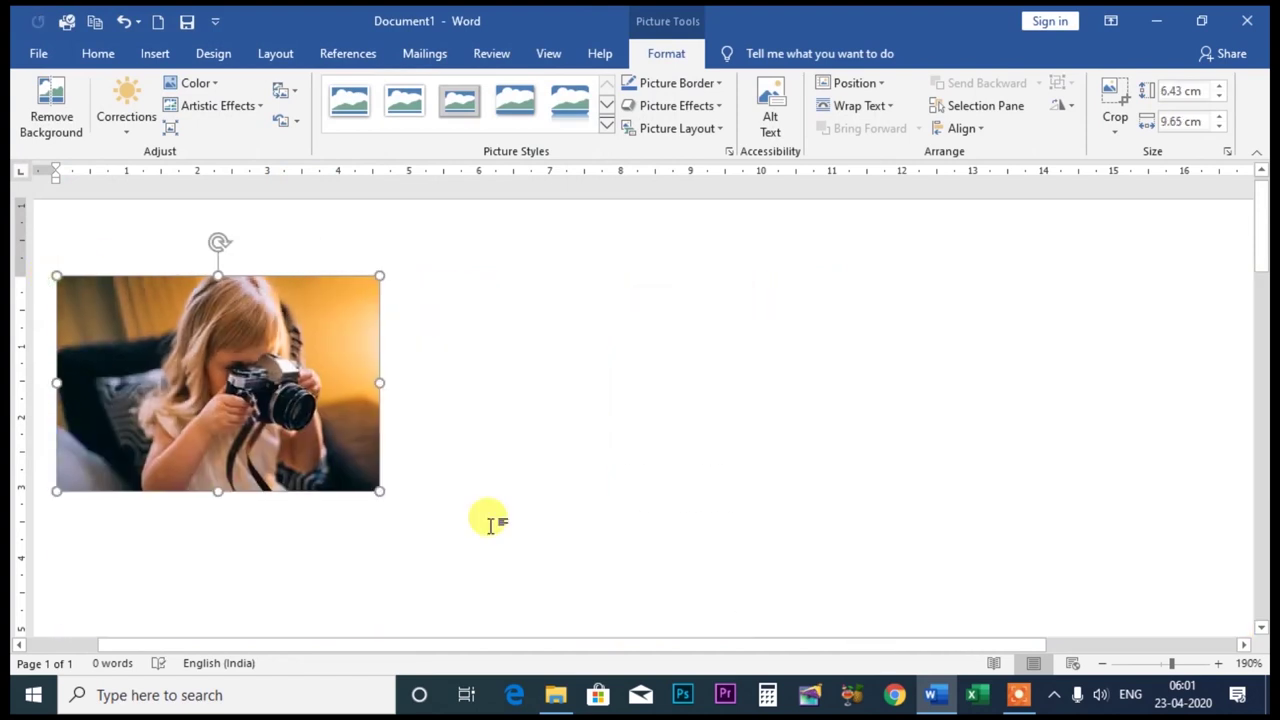
{"action": "left_click", "coordinate": [881, 122]}
{"action": "left_click", "coordinate": [866, 155]}
{"action": "left_click_drag", "start_coordinate": [294, 344], "coordinate": [927, 369]}
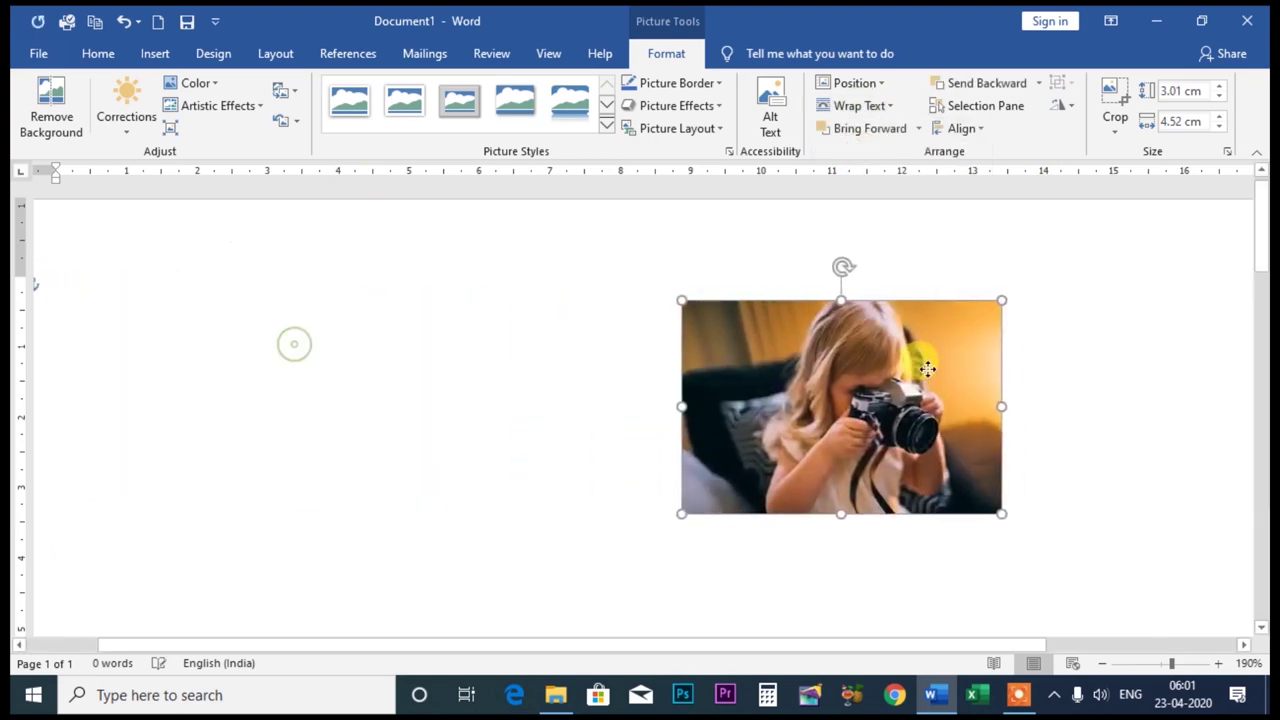
{"action": "left_click", "coordinate": [200, 84]}
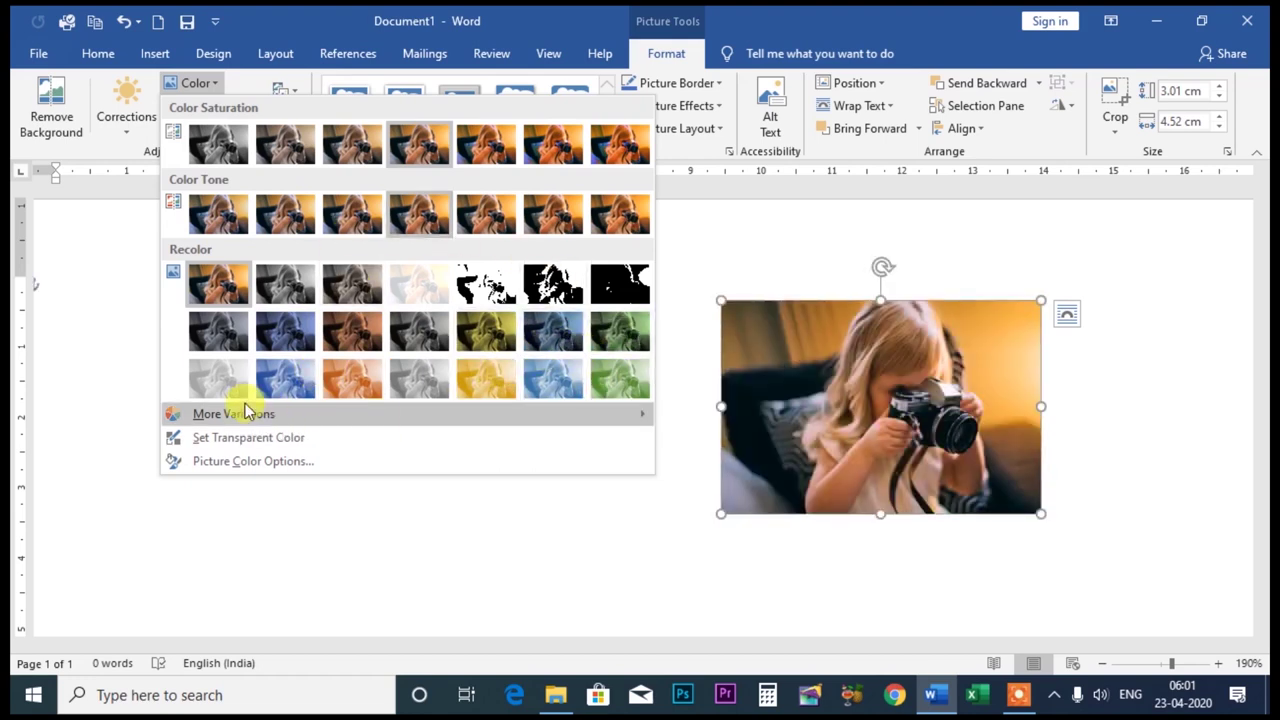
{"action": "mouse_move", "coordinate": [240, 419]}
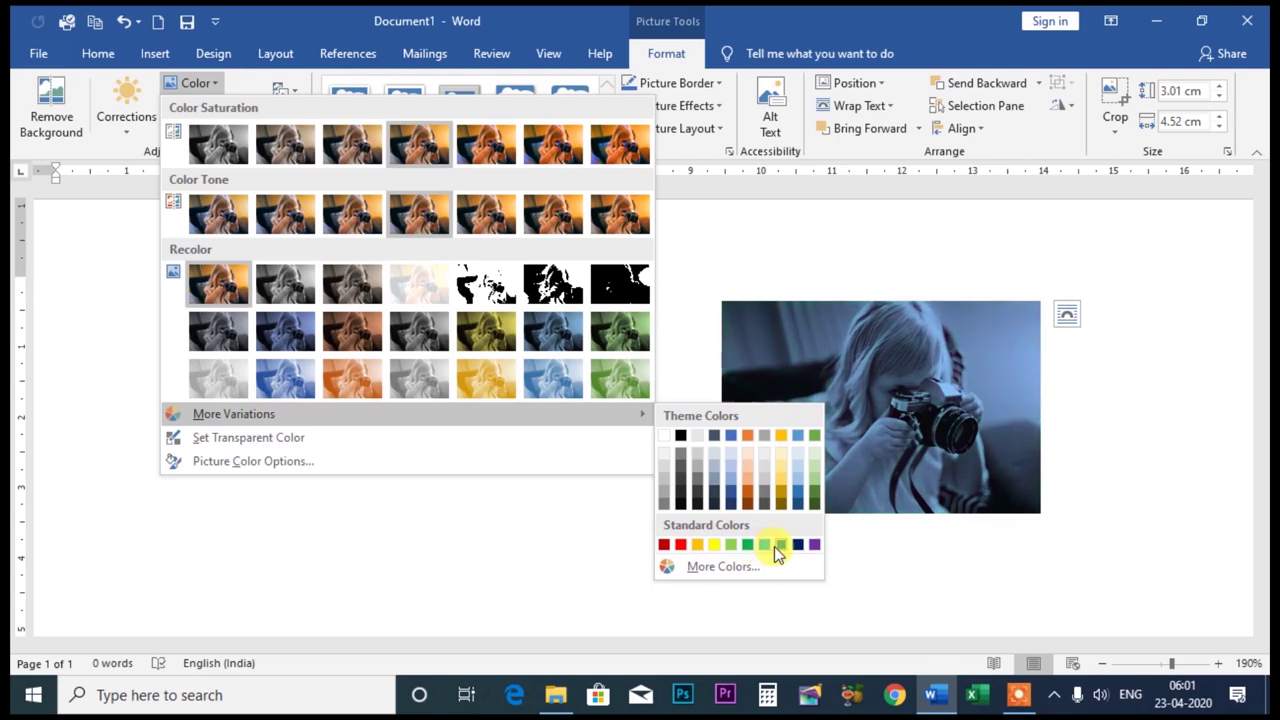
{"action": "left_click", "coordinate": [725, 567]}
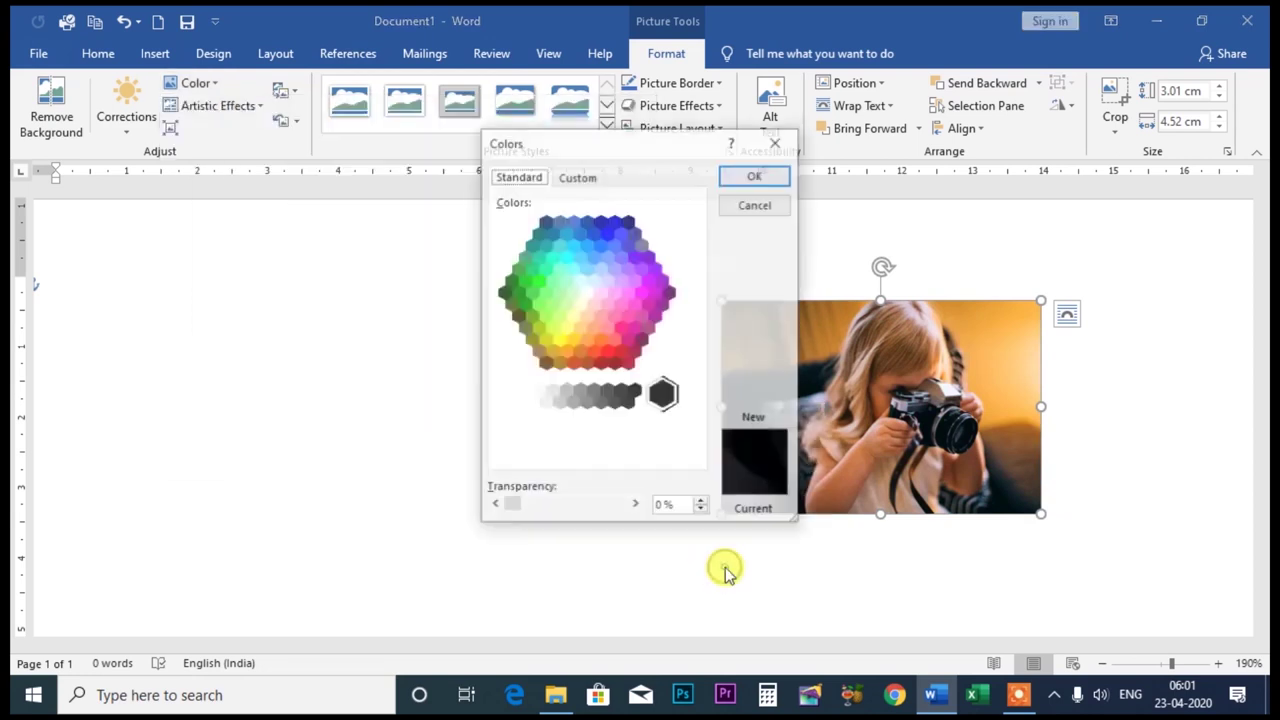
{"action": "left_click", "coordinate": [553, 328]}
{"action": "left_click", "coordinate": [735, 178]}
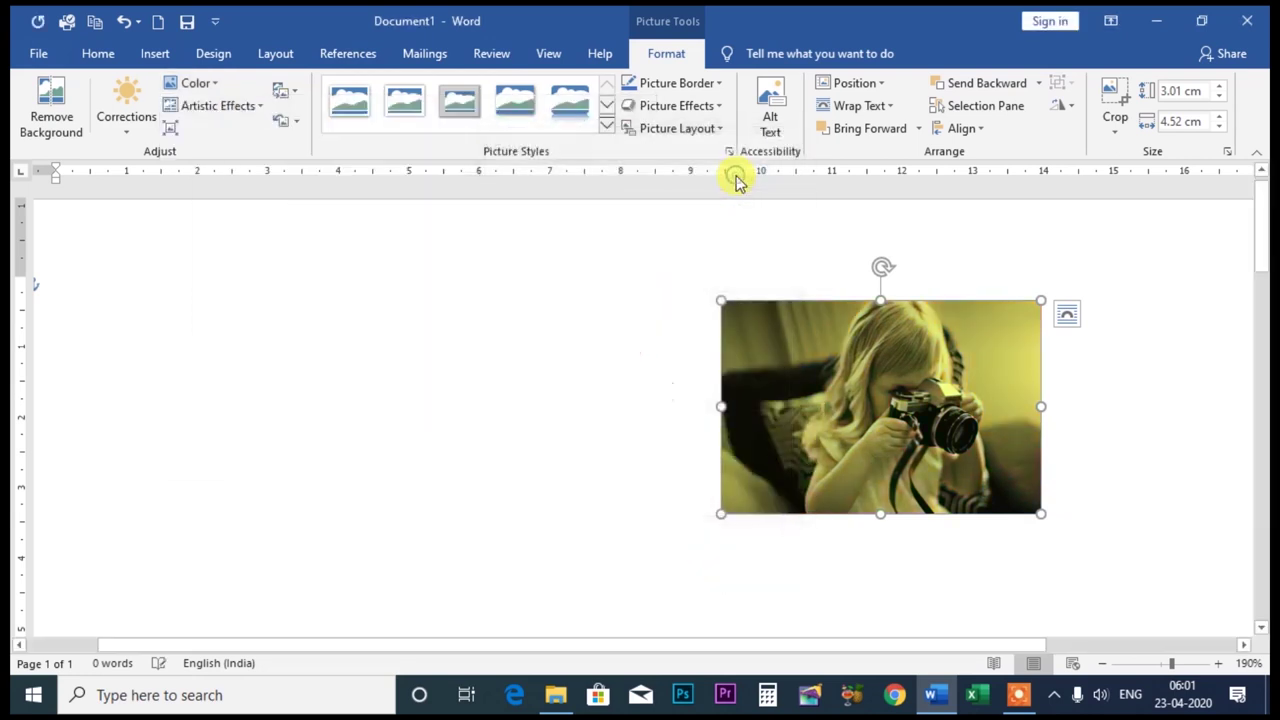
{"action": "key", "text": "ctrl+z"}
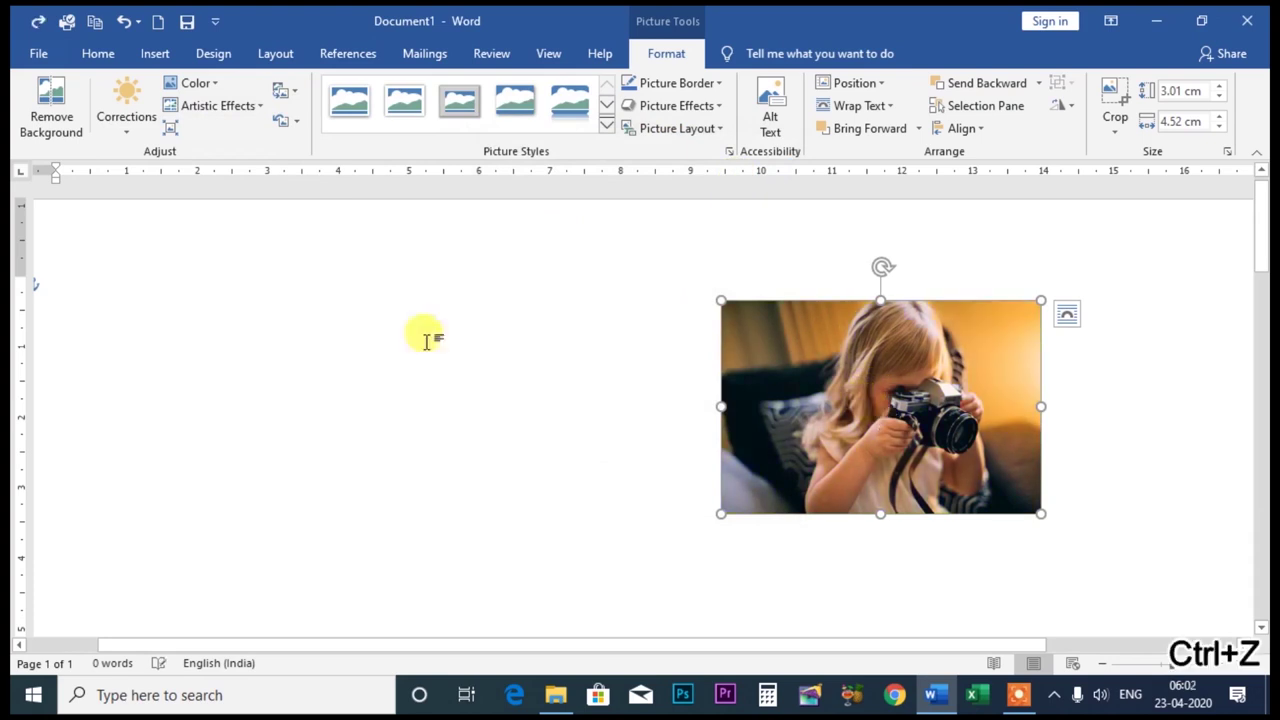
{"action": "left_click", "coordinate": [218, 86]}
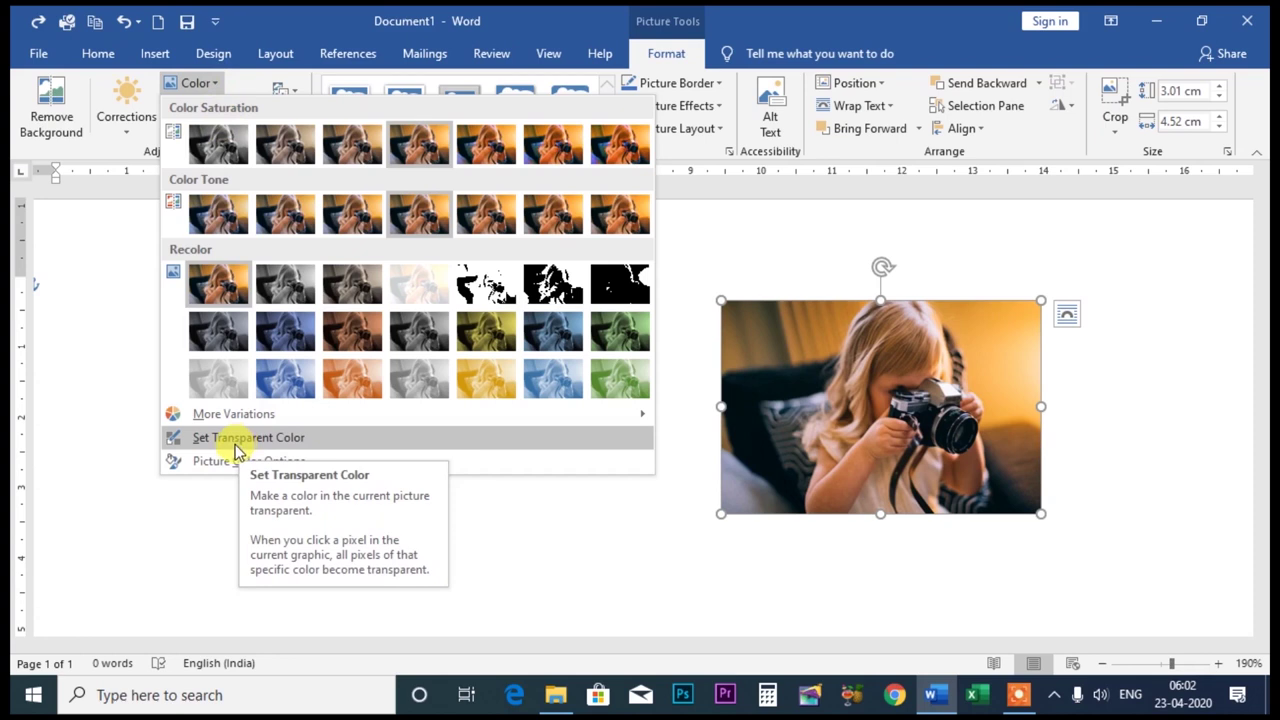
{"action": "left_click", "coordinate": [486, 597]}
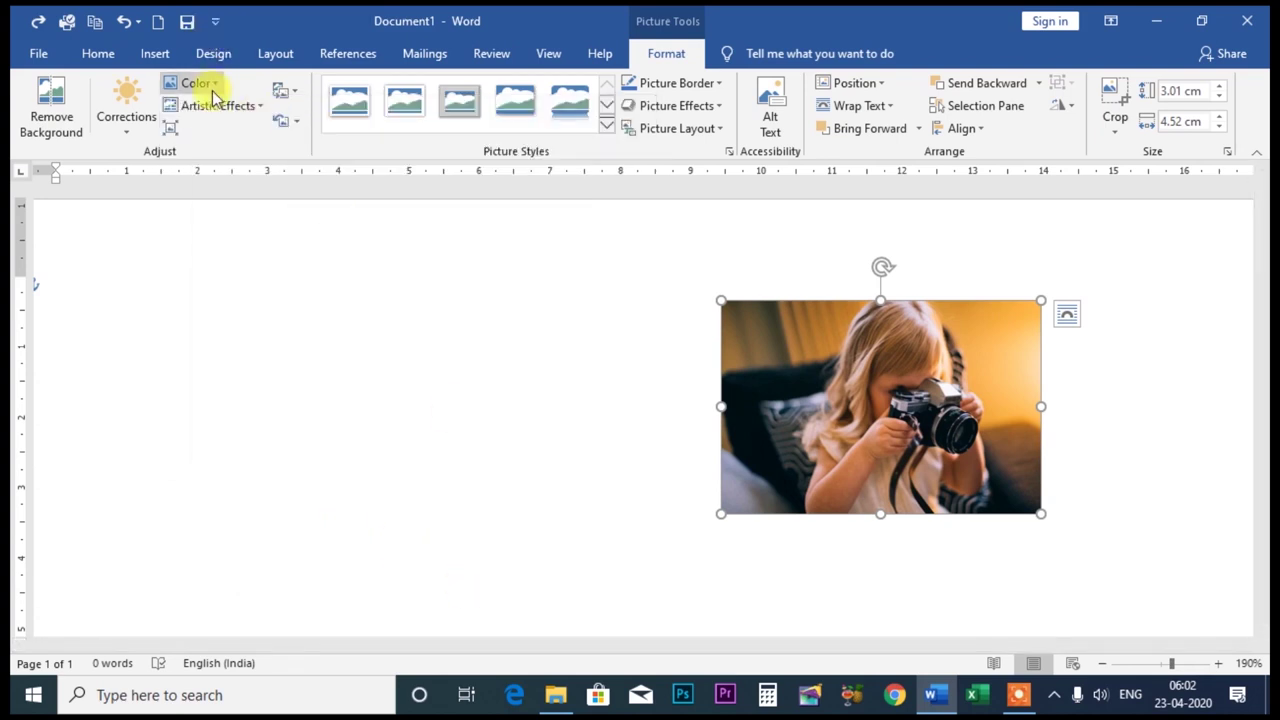
{"action": "left_click", "coordinate": [196, 83]}
{"action": "left_click", "coordinate": [303, 549]}
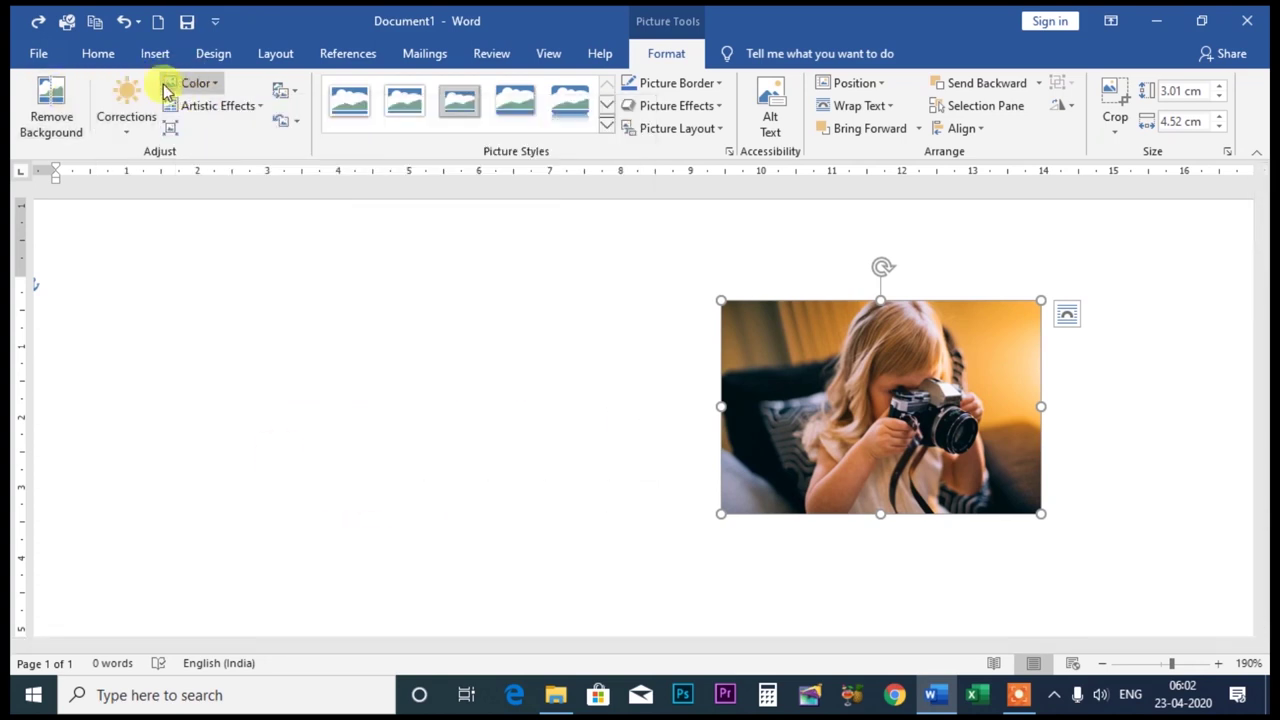
Insert the COLOUR picture from this device
{"action": "left_click", "coordinate": [155, 53]}
{"action": "left_click", "coordinate": [208, 100]}
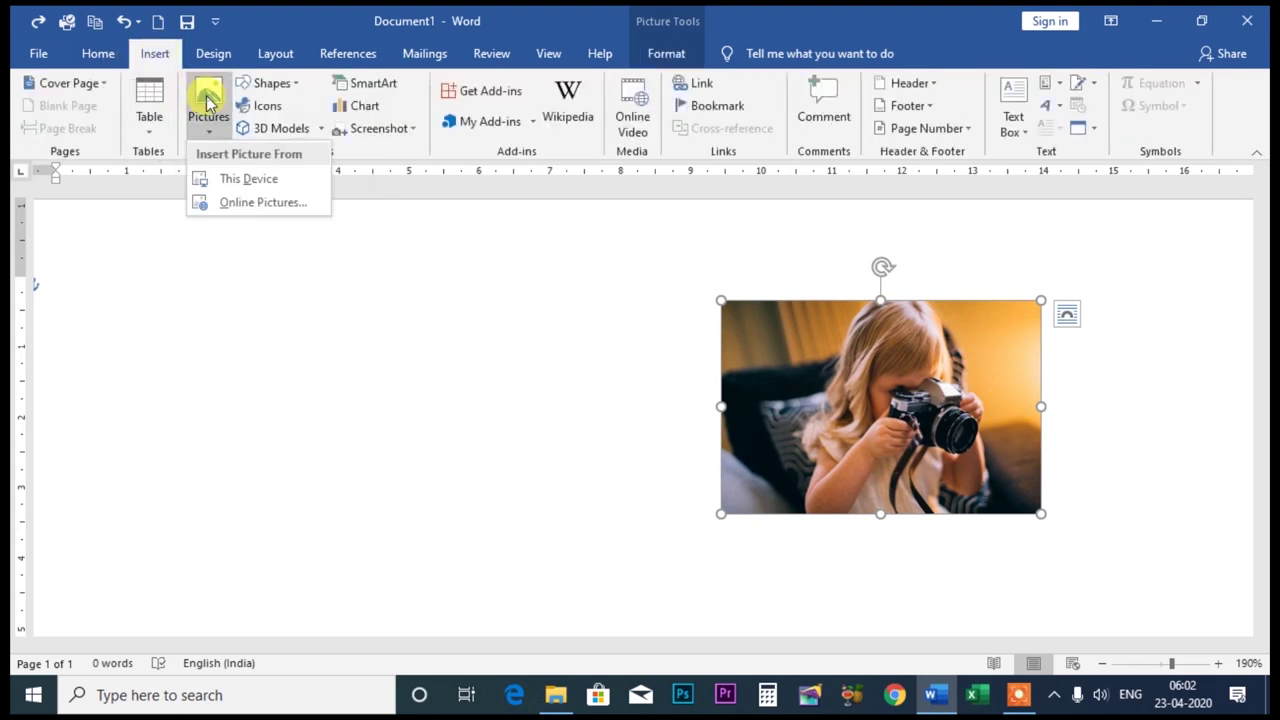
{"action": "left_click", "coordinate": [240, 178]}
{"action": "left_click", "coordinate": [438, 372]}
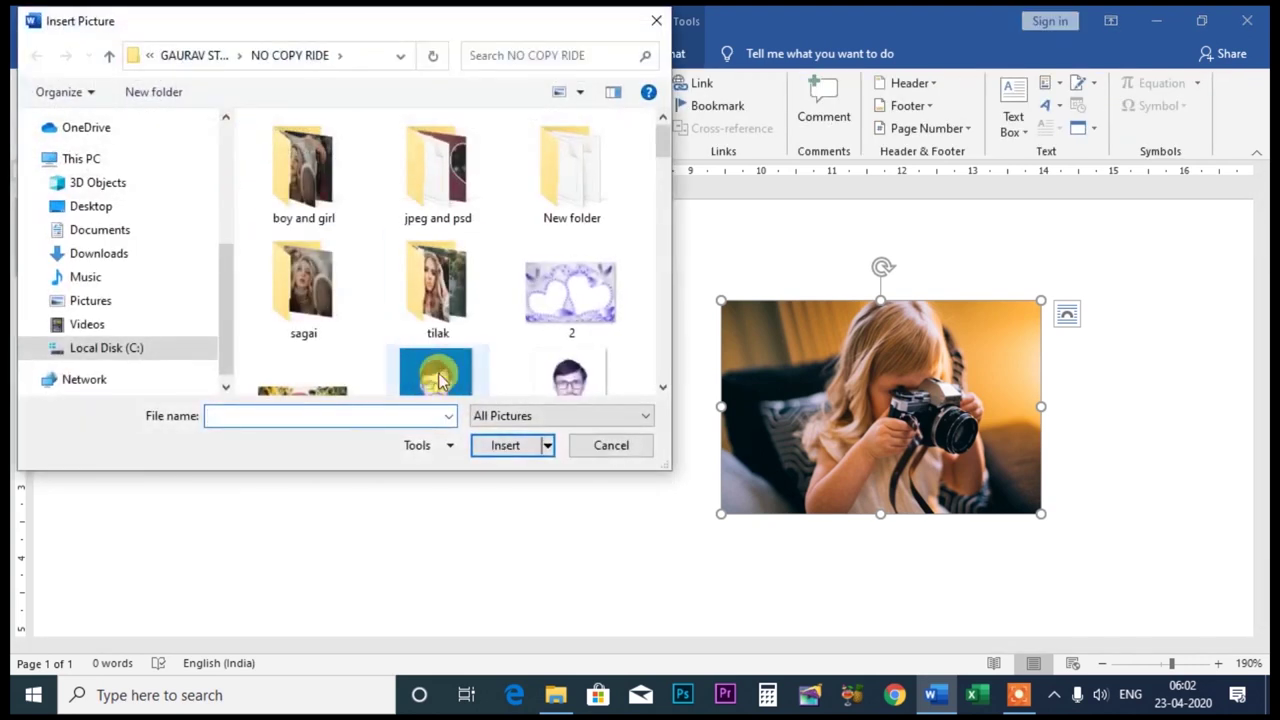
{"action": "left_click", "coordinate": [505, 450]}
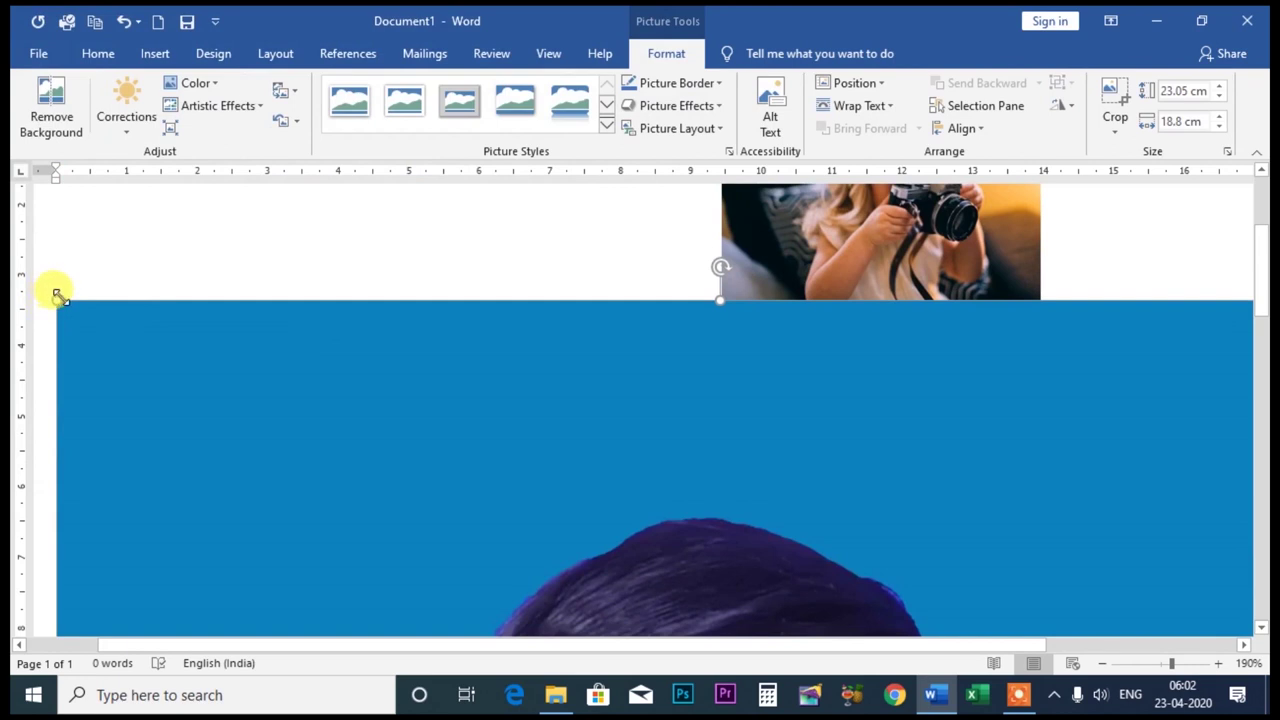
Shrink the COLOUR photo by its corner handles to 4.14 × 3.38 cm at the top left
{"action": "left_click_drag", "start_coordinate": [56, 295], "coordinate": [194, 311]}
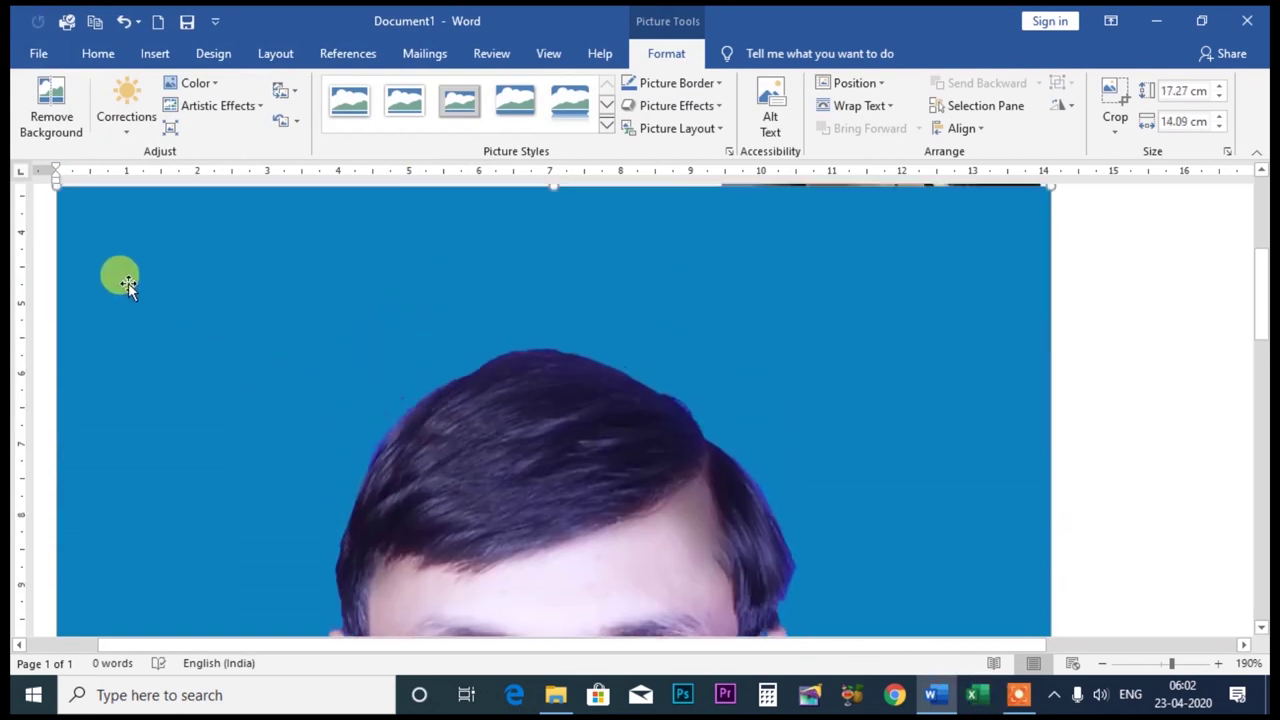
{"action": "scroll", "coordinate": [100, 250], "scroll_direction": "up", "scroll_amount": 3}
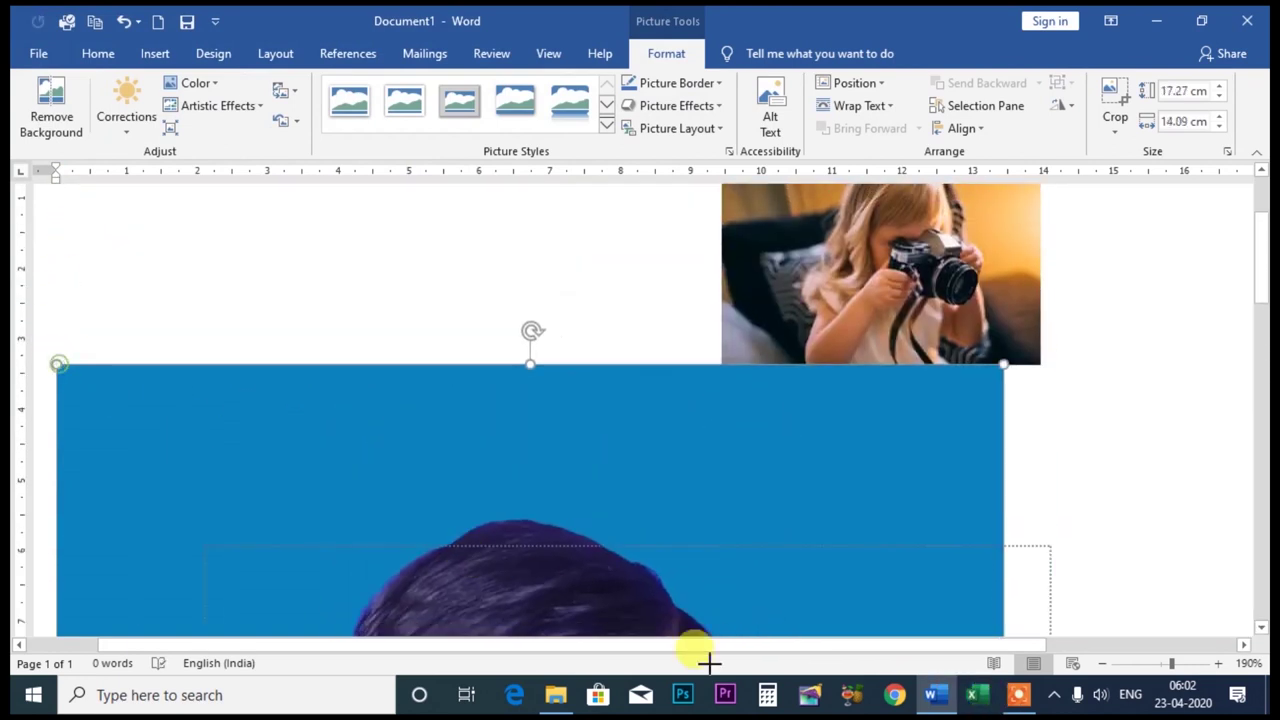
{"action": "left_click_drag", "start_coordinate": [56, 360], "coordinate": [297, 403]}
{"action": "scroll", "coordinate": [100, 330], "scroll_direction": "down", "scroll_amount": 3}
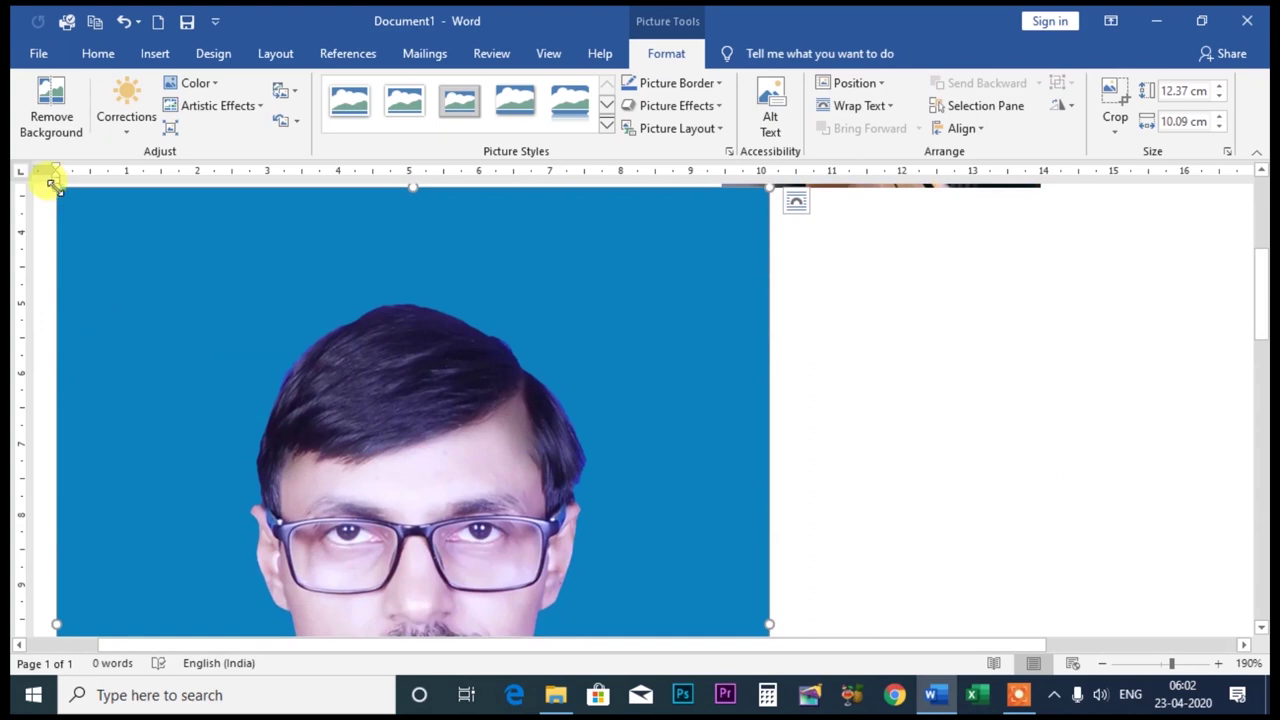
{"action": "mouse_move", "coordinate": [52, 183]}
{"action": "left_mouse_down"}
{"action": "mouse_move", "coordinate": [486, 491]}
{"action": "mouse_move", "coordinate": [297, 337]}
{"action": "left_mouse_up"}
{"action": "scroll", "coordinate": [392, 430], "scroll_direction": "down", "scroll_amount": 2}
{"action": "scroll", "coordinate": [237, 360], "scroll_direction": "up", "scroll_amount": 4}
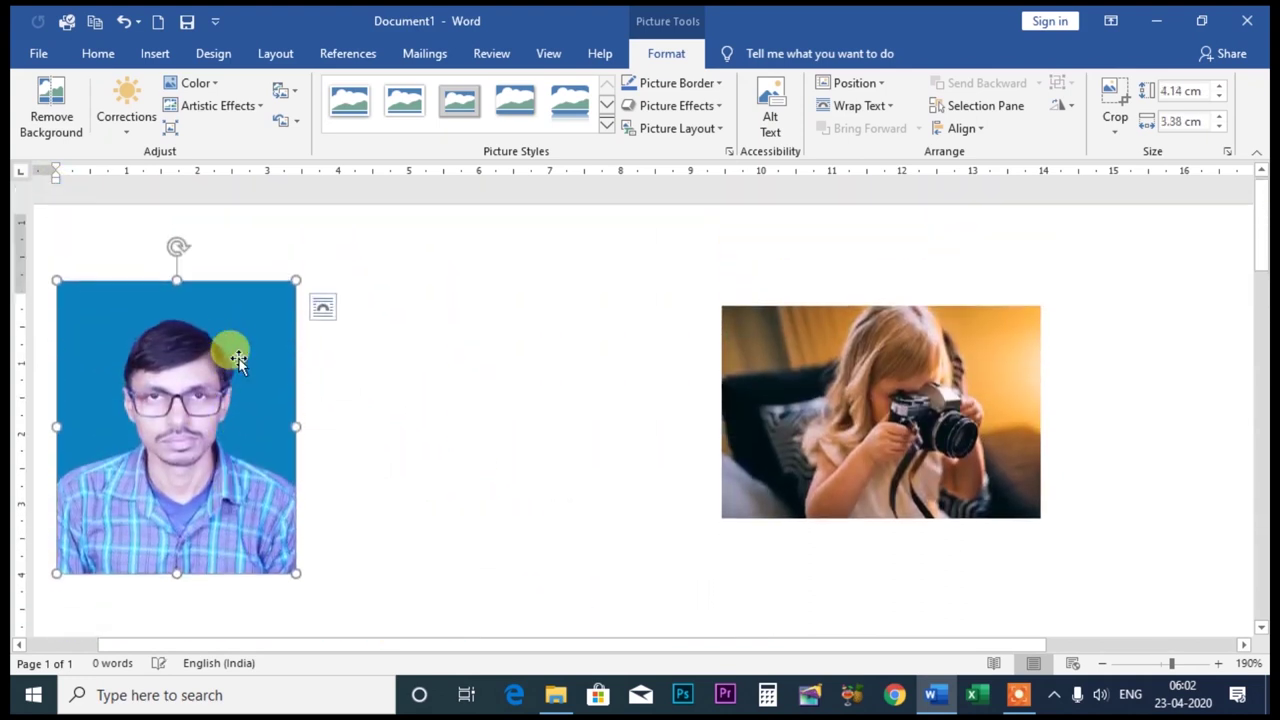
Use Set Transparent Color on the portrait's blue background
{"action": "left_click", "coordinate": [208, 86]}
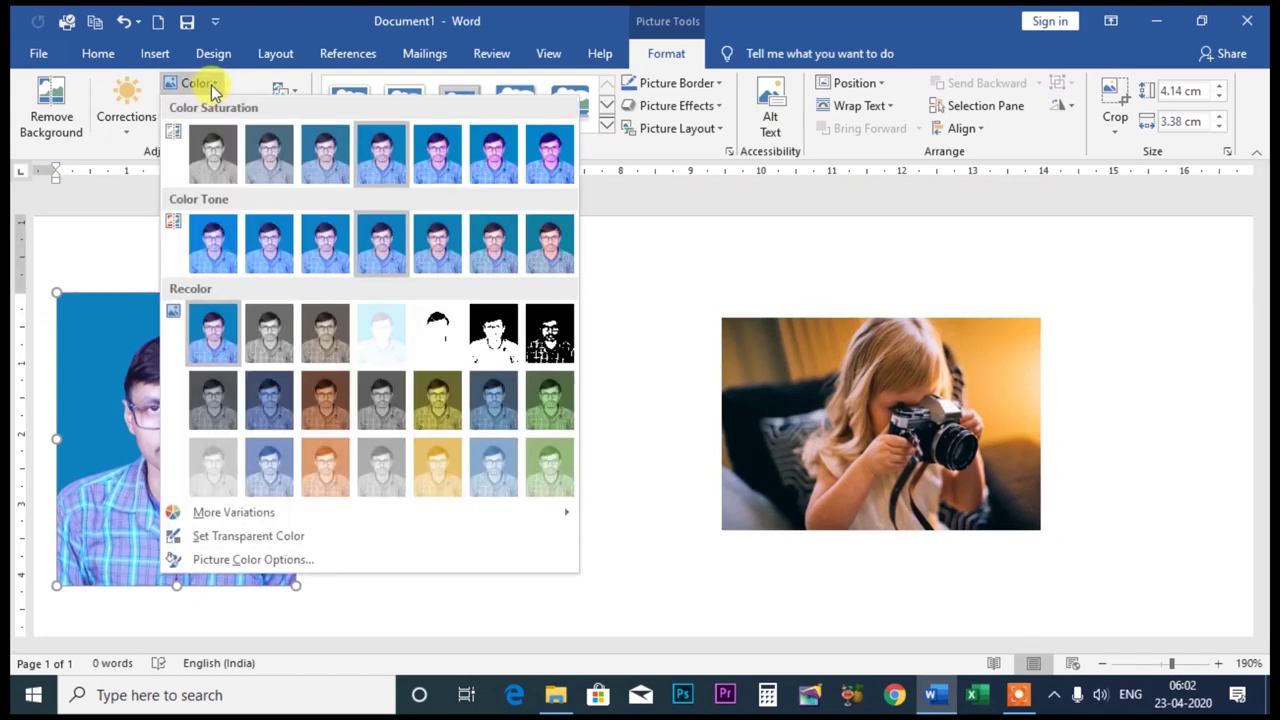
{"action": "left_click", "coordinate": [250, 536]}
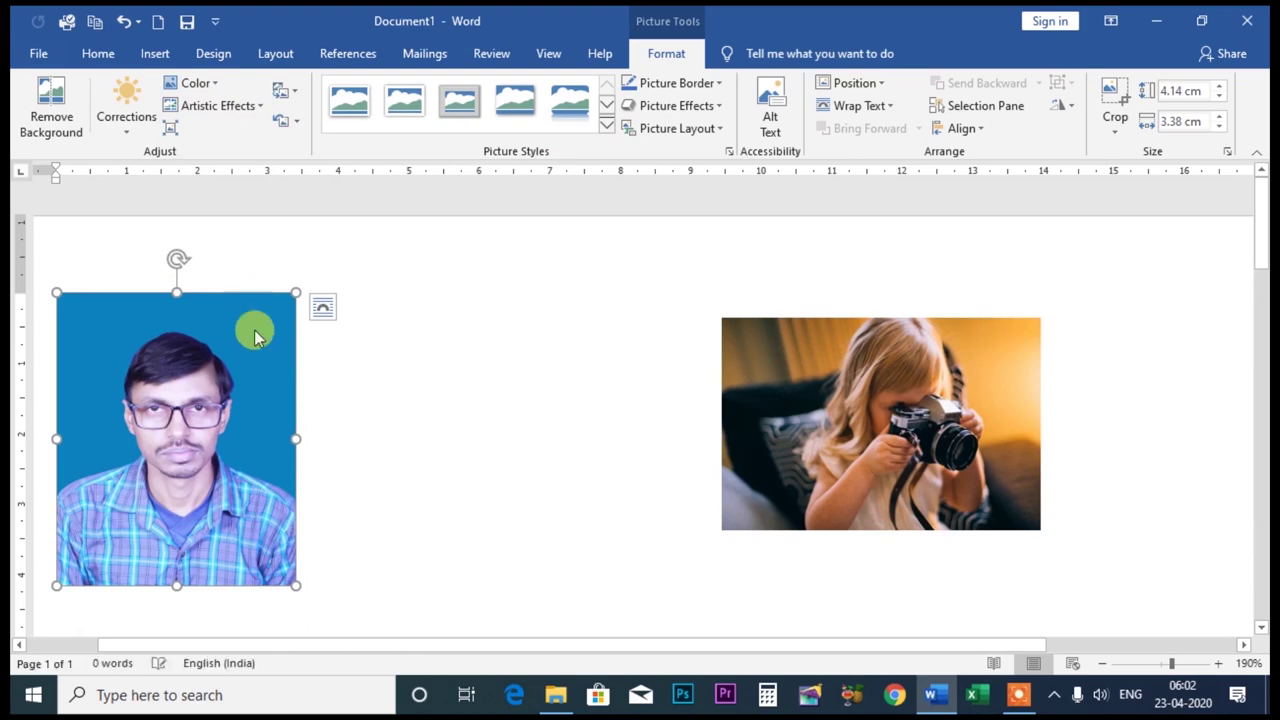
{"action": "left_click", "coordinate": [254, 328]}
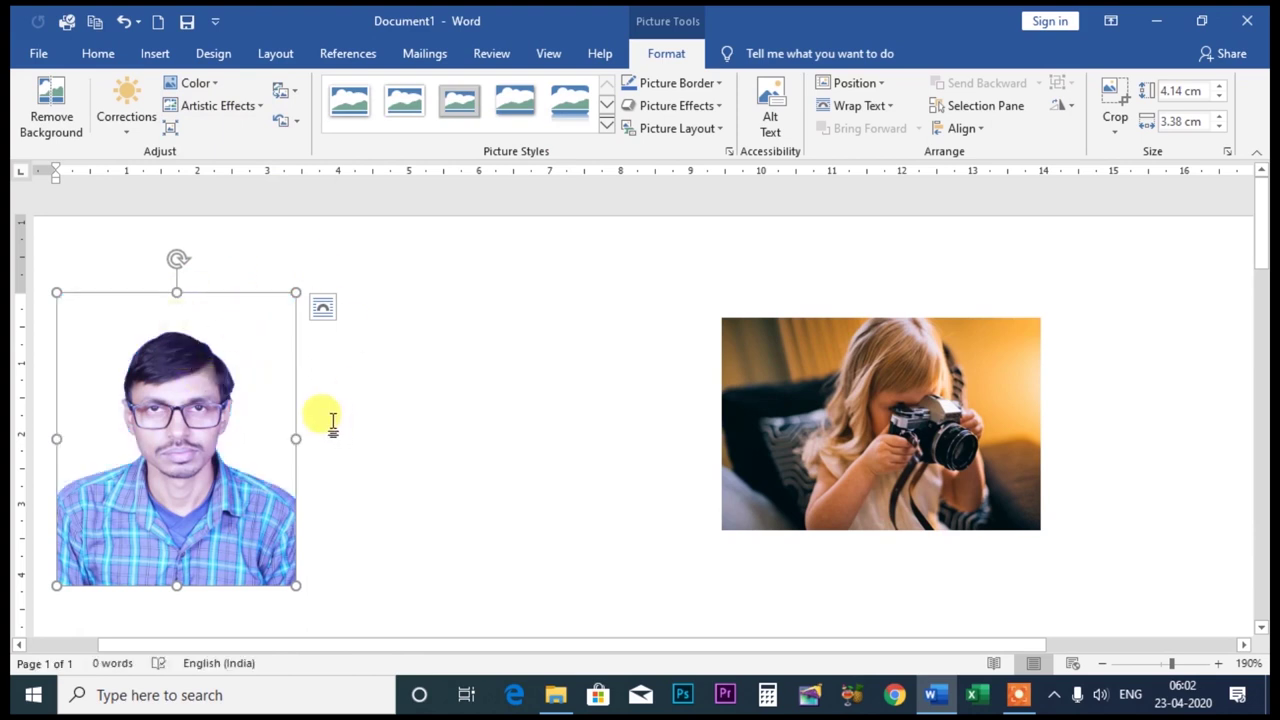
Give the portrait a 3 pt Orange picture border
{"action": "left_click", "coordinate": [700, 84]}
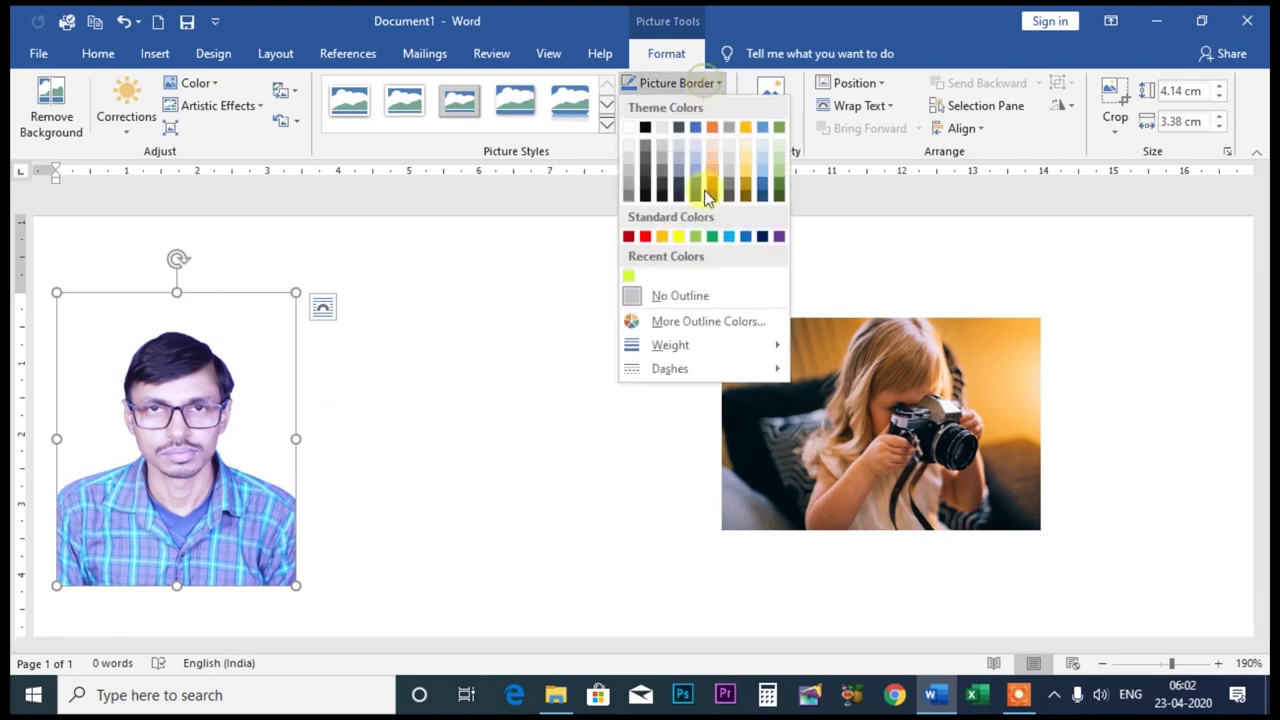
{"action": "mouse_move", "coordinate": [731, 344]}
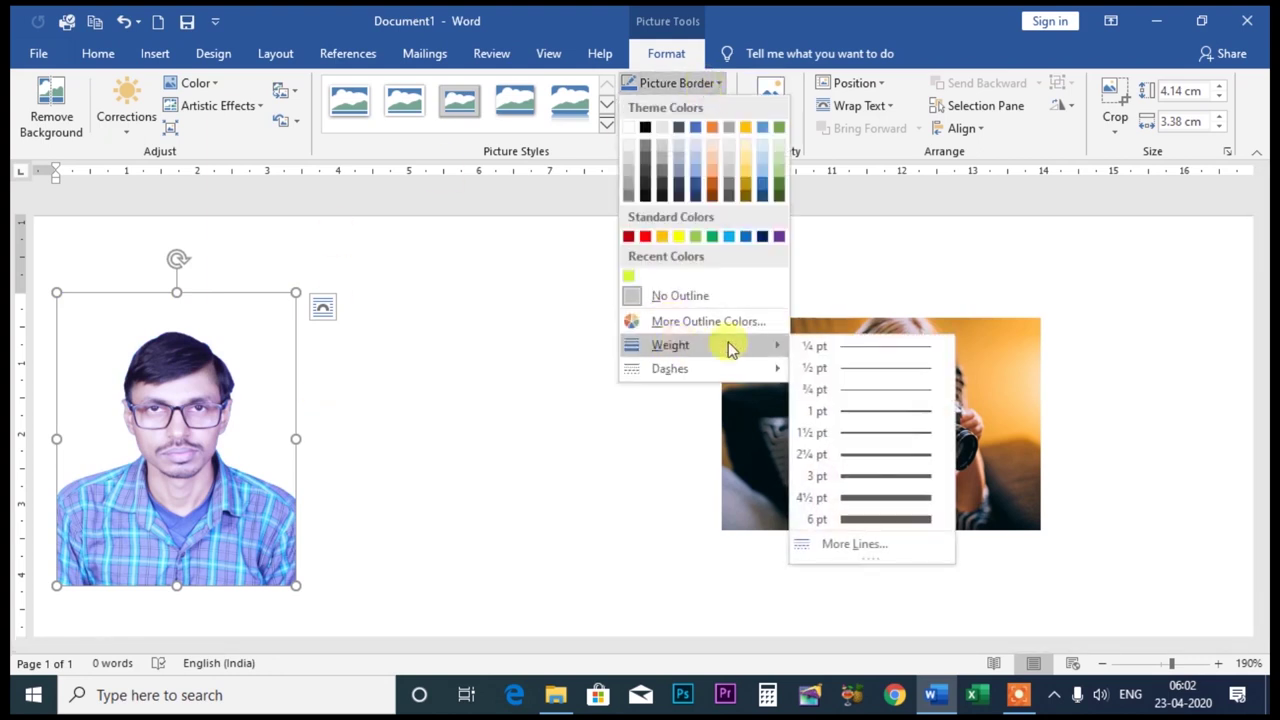
{"action": "left_click", "coordinate": [872, 479]}
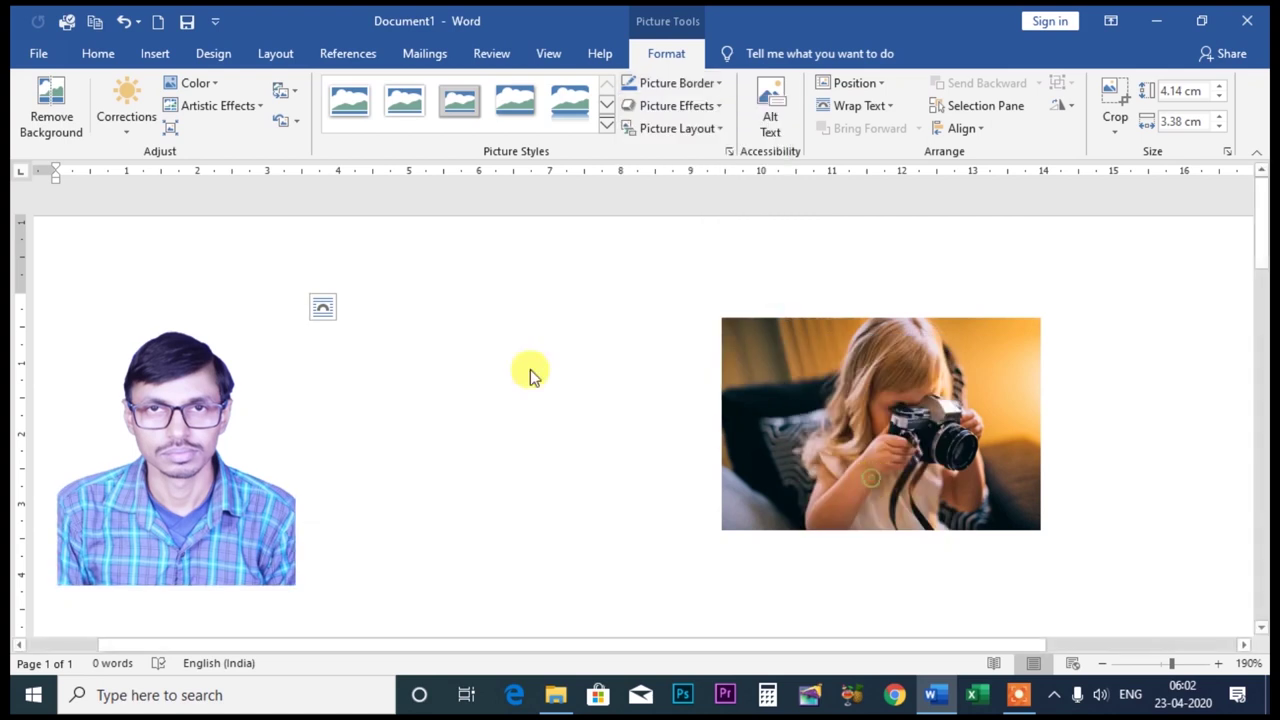
{"action": "left_click", "coordinate": [718, 84]}
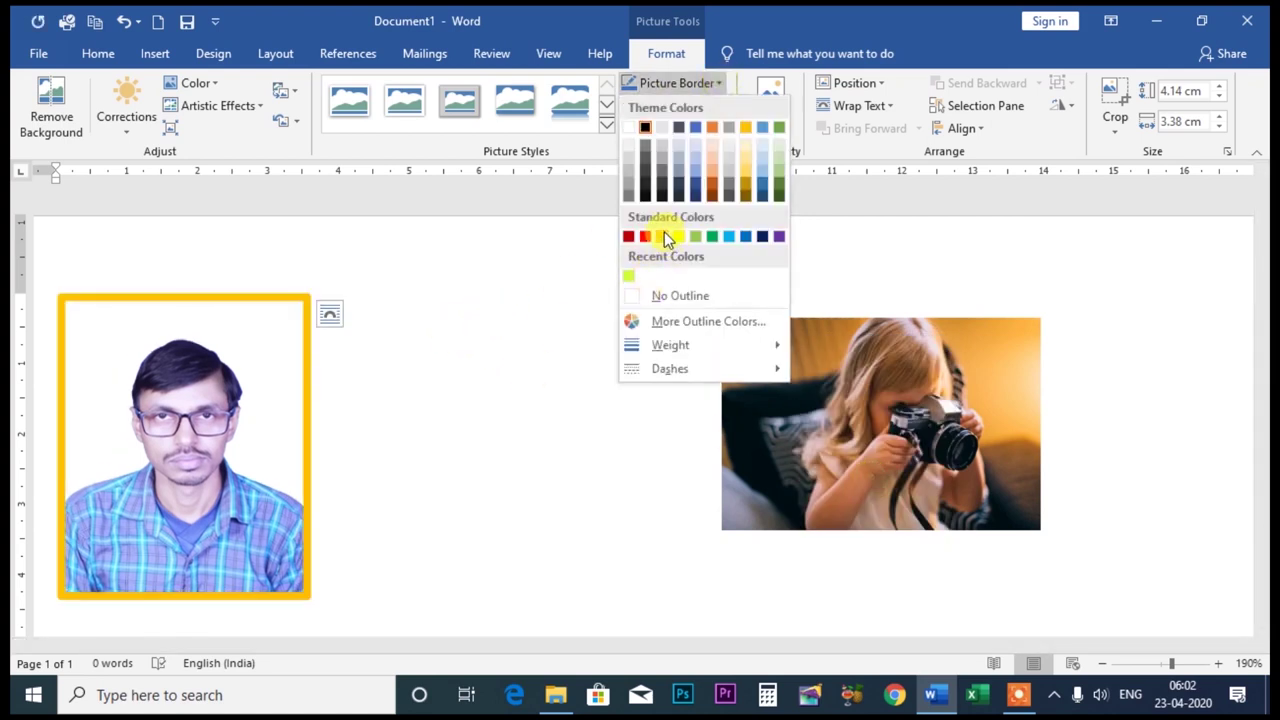
{"action": "left_click", "coordinate": [664, 236]}
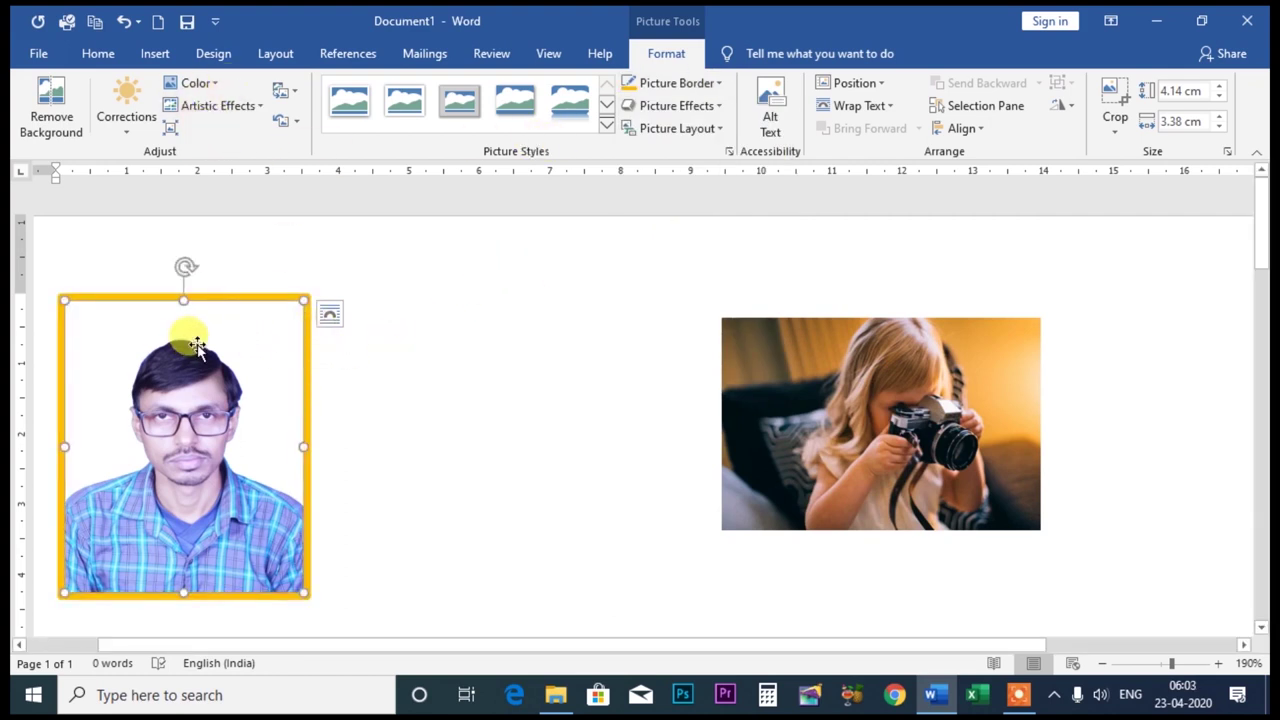
Open Picture Color Options in the Format Picture pane and collapse the Picture Color section
{"action": "left_click", "coordinate": [195, 83]}
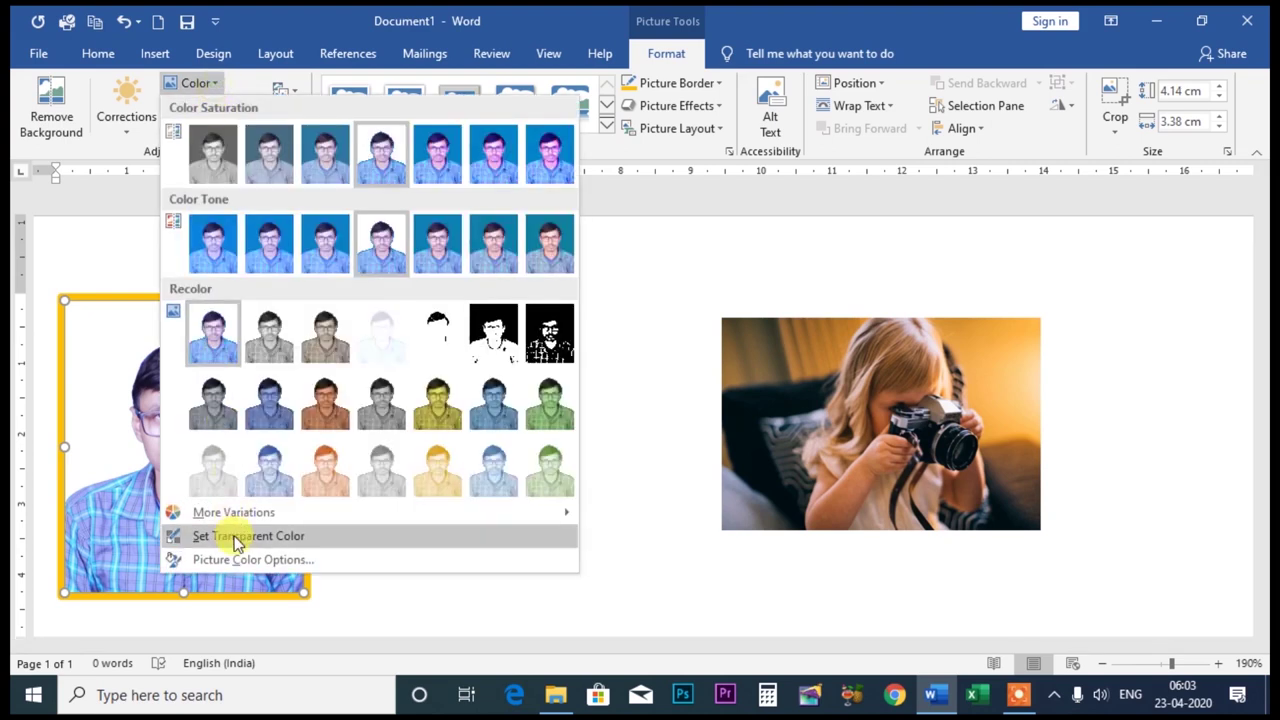
{"action": "left_click", "coordinate": [280, 562]}
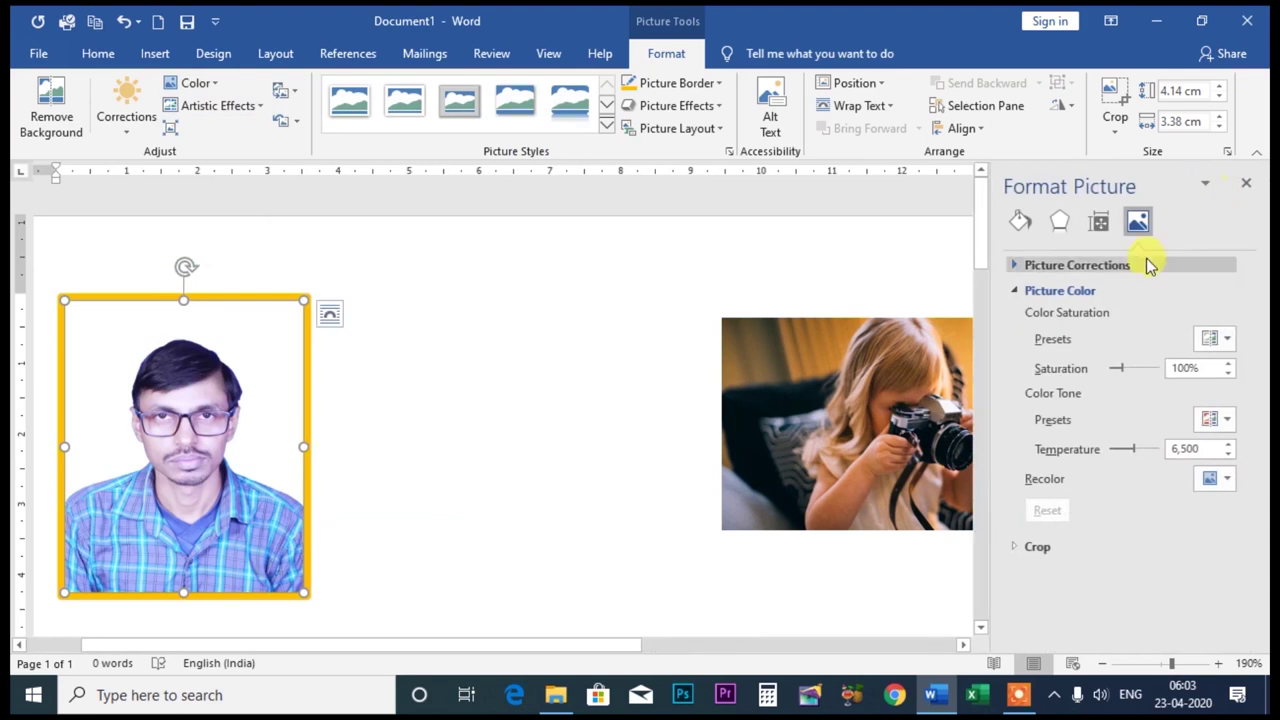
{"action": "left_click", "coordinate": [1141, 224]}
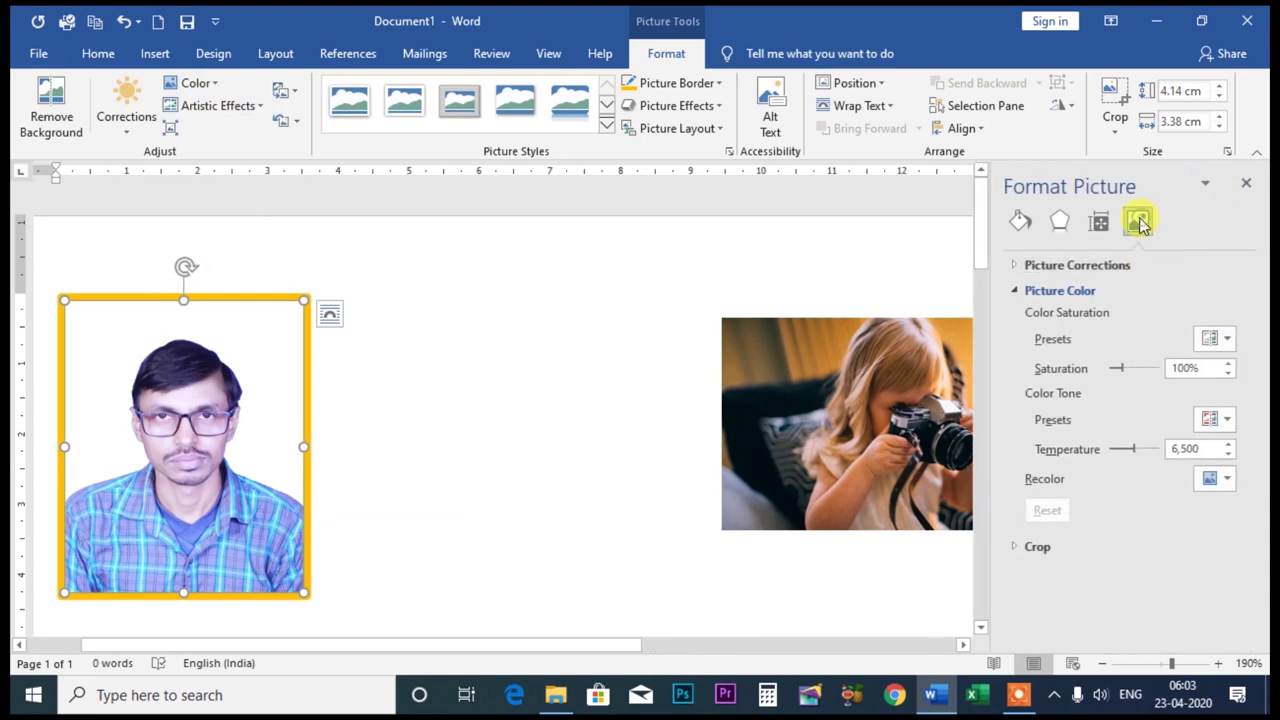
{"action": "left_click", "coordinate": [1015, 291]}
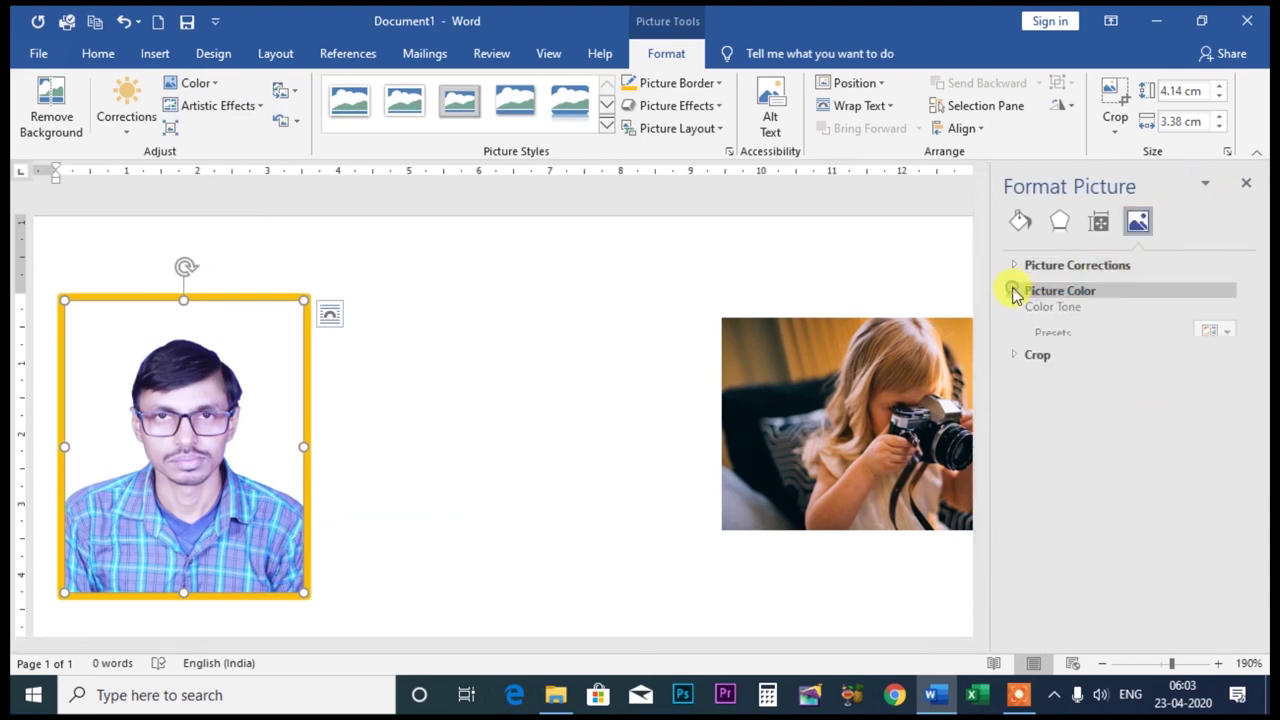
Browse the Fill & Line and Effects settings, close the pane, and reopen the Color gallery
{"action": "left_click", "coordinate": [1020, 224]}
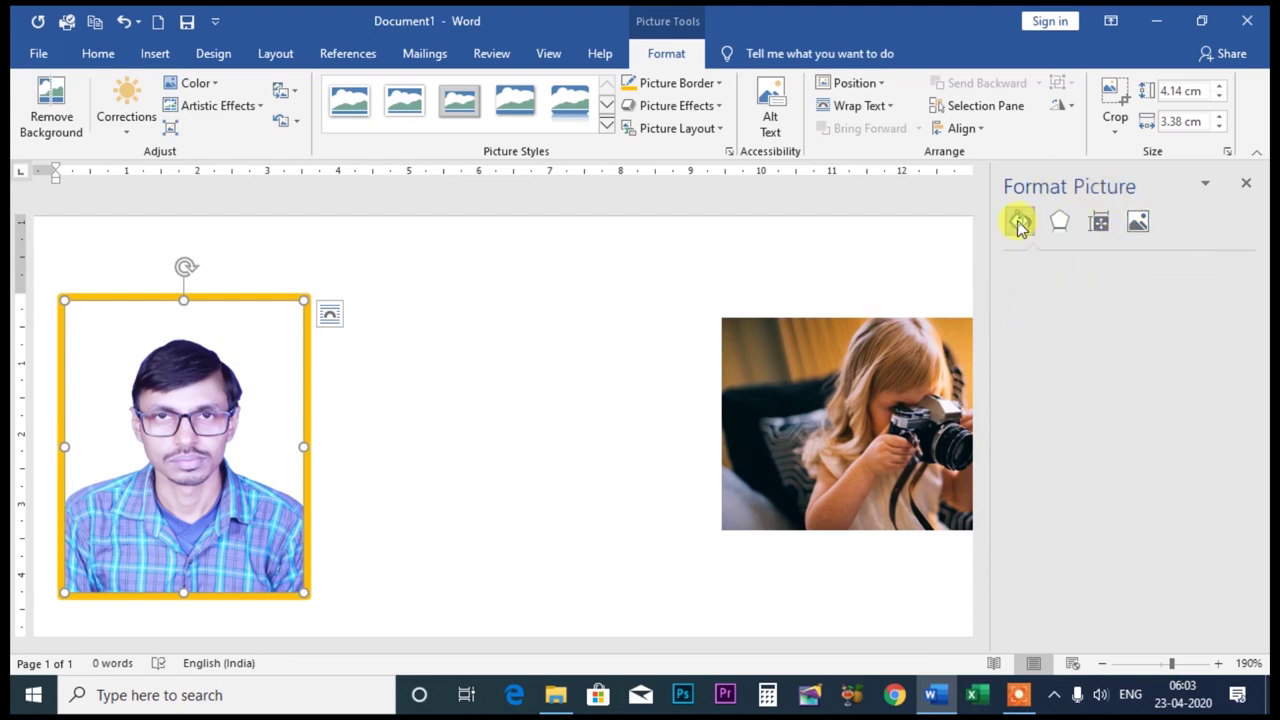
{"action": "left_click", "coordinate": [1016, 264]}
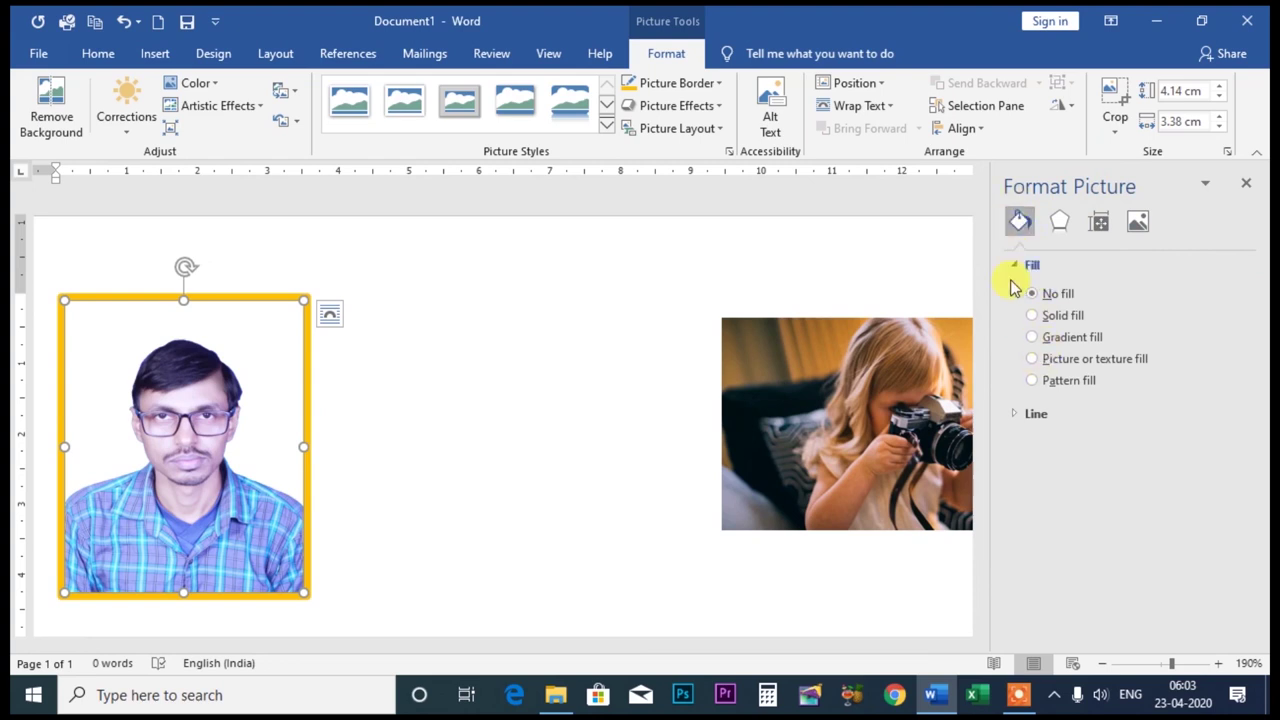
{"action": "left_click", "coordinate": [1027, 264]}
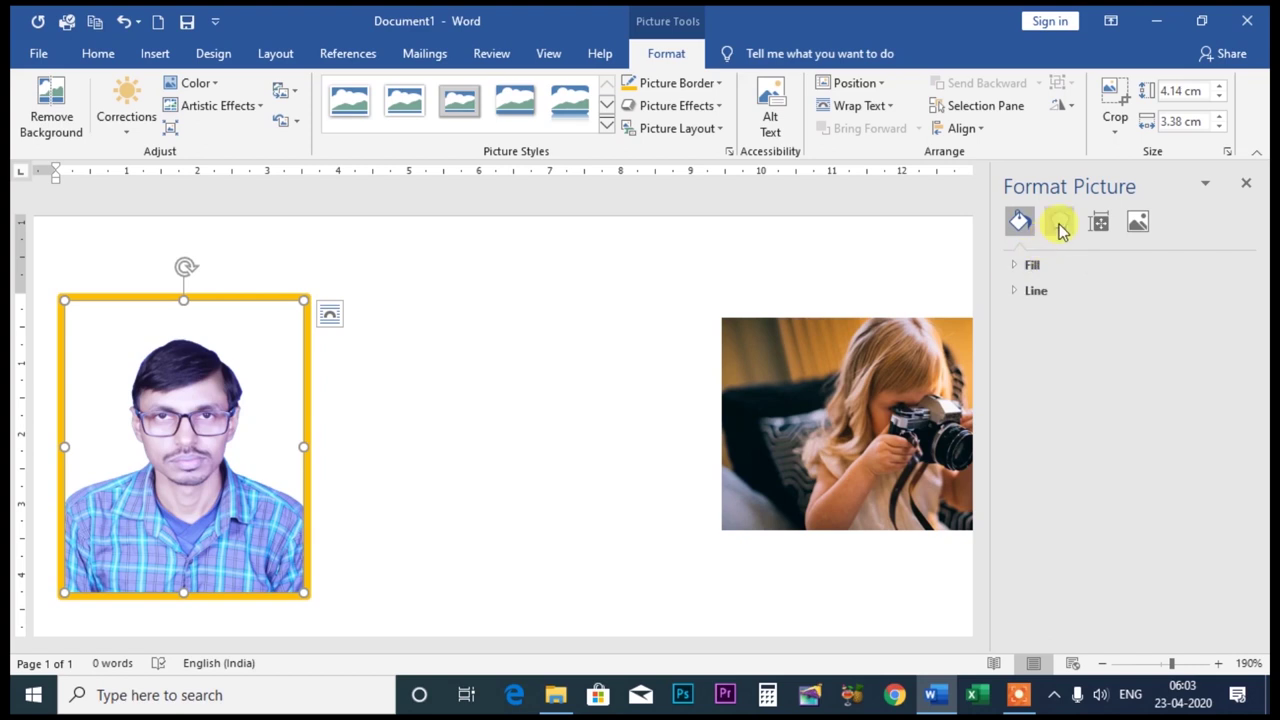
{"action": "left_click", "coordinate": [1060, 224]}
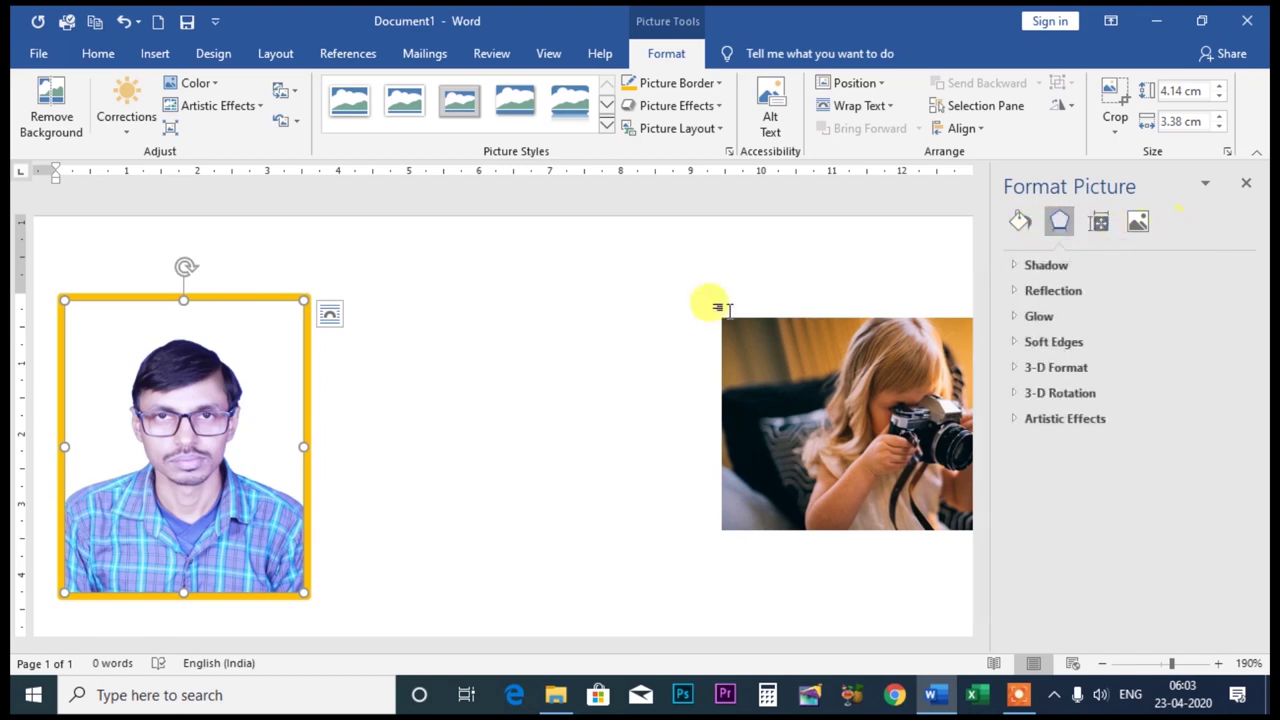
{"action": "left_click", "coordinate": [1247, 186]}
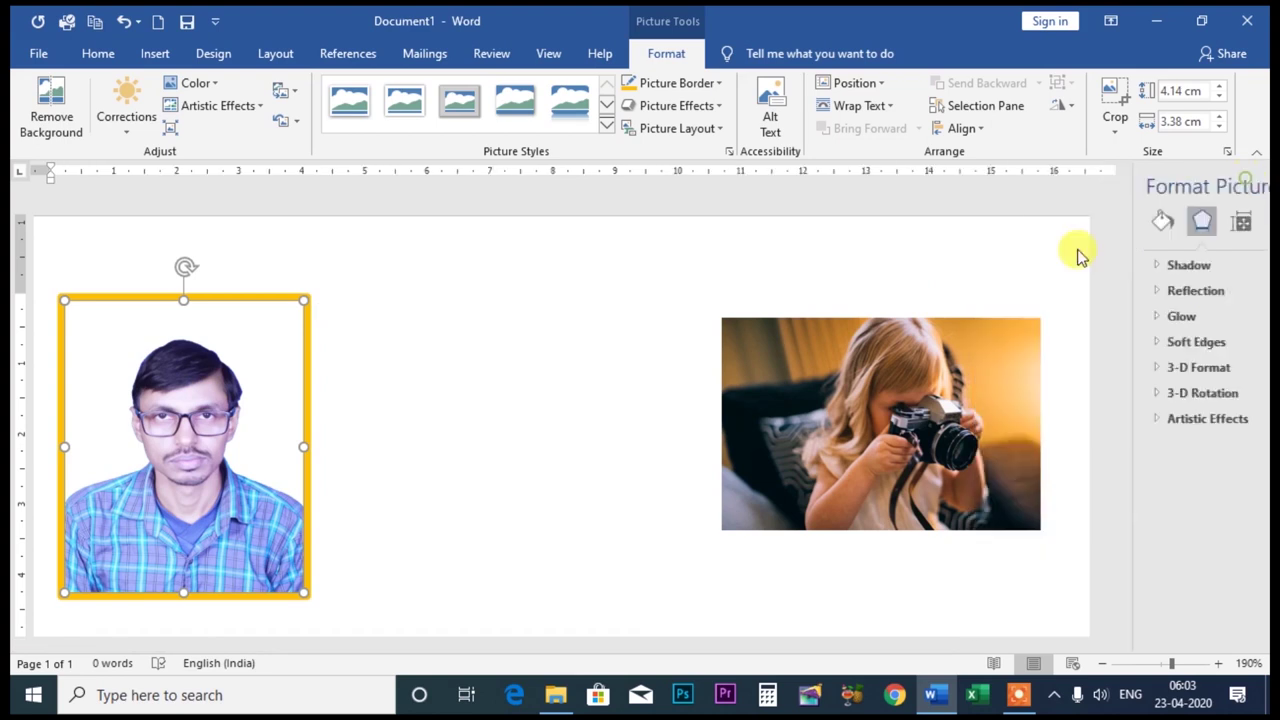
{"action": "left_click", "coordinate": [217, 82]}
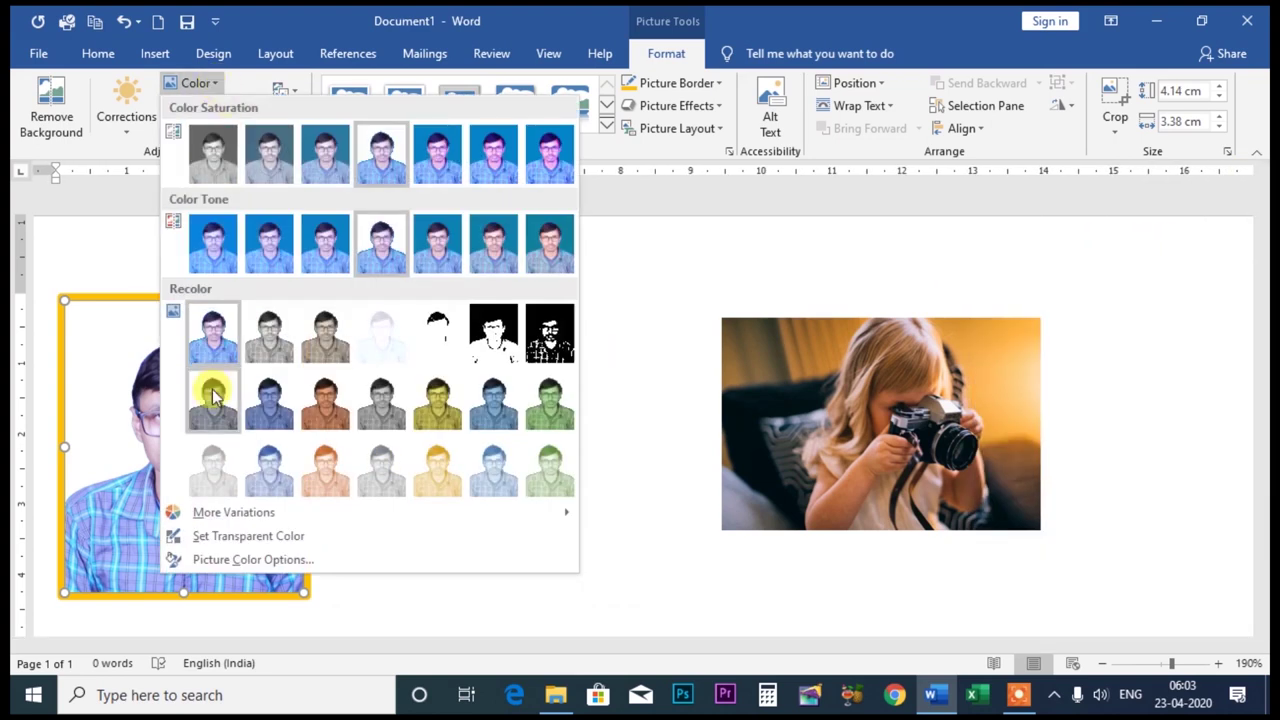
{"action": "left_click", "coordinate": [486, 573]}
{"action": "left_click", "coordinate": [895, 470]}
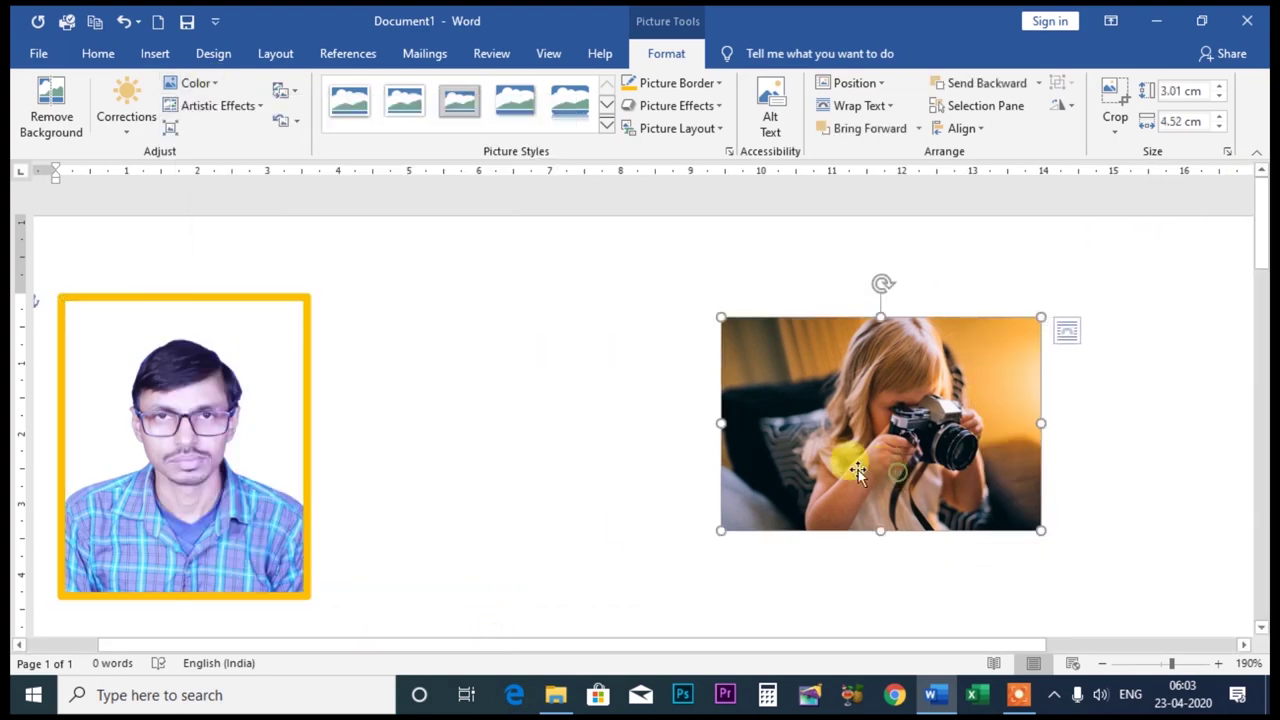
{"action": "left_click", "coordinate": [230, 398]}
{"action": "left_click", "coordinate": [851, 393]}
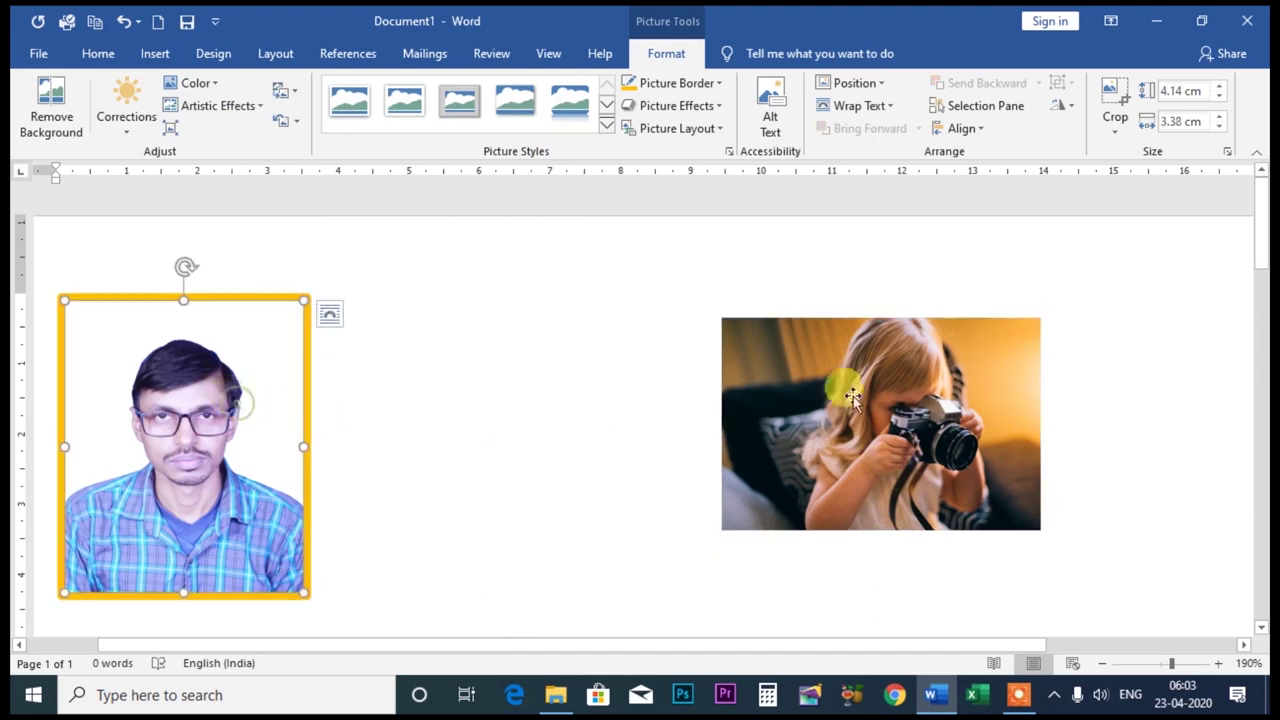
{"action": "left_click", "coordinate": [252, 108]}
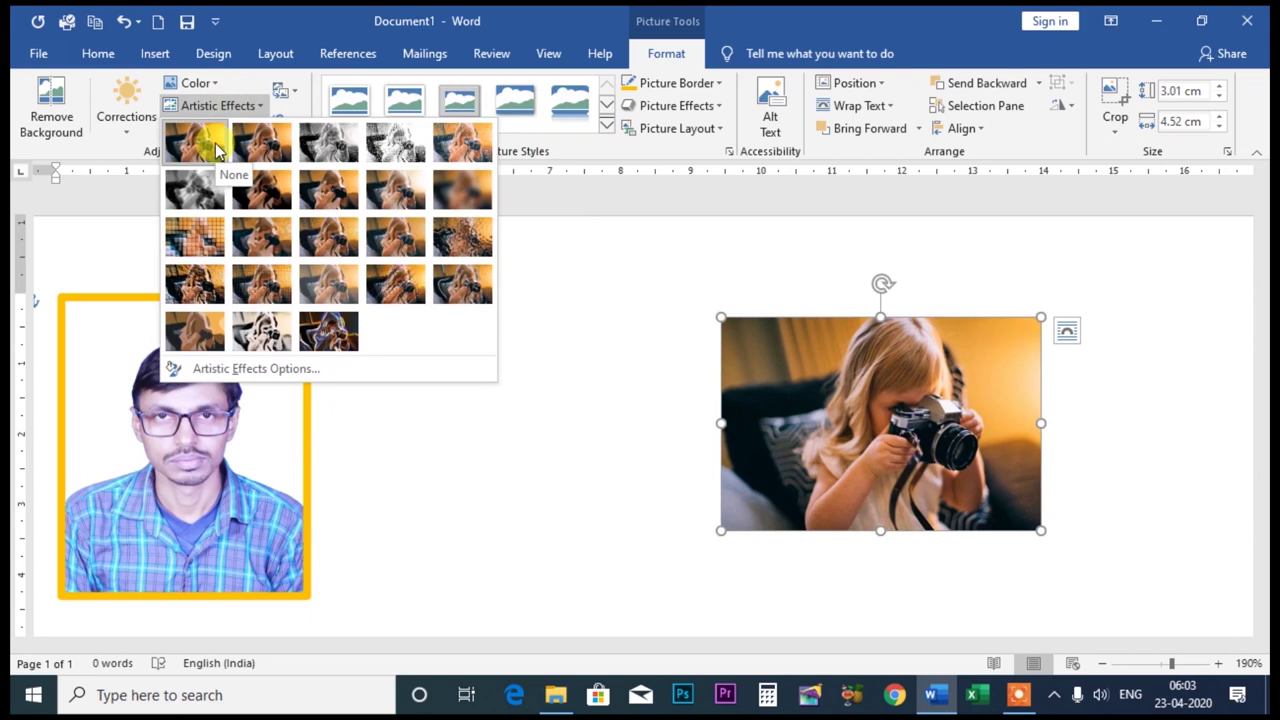
{"action": "left_click", "coordinate": [217, 148]}
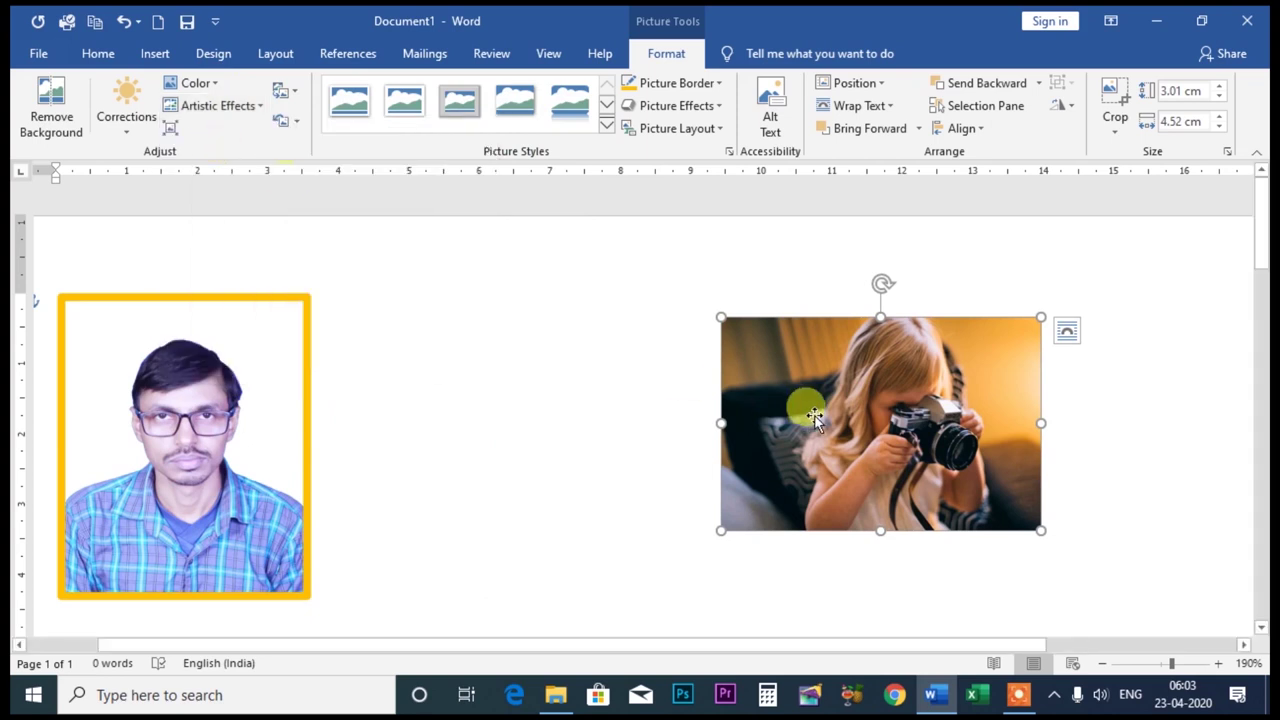
{"action": "left_click", "coordinate": [252, 106]}
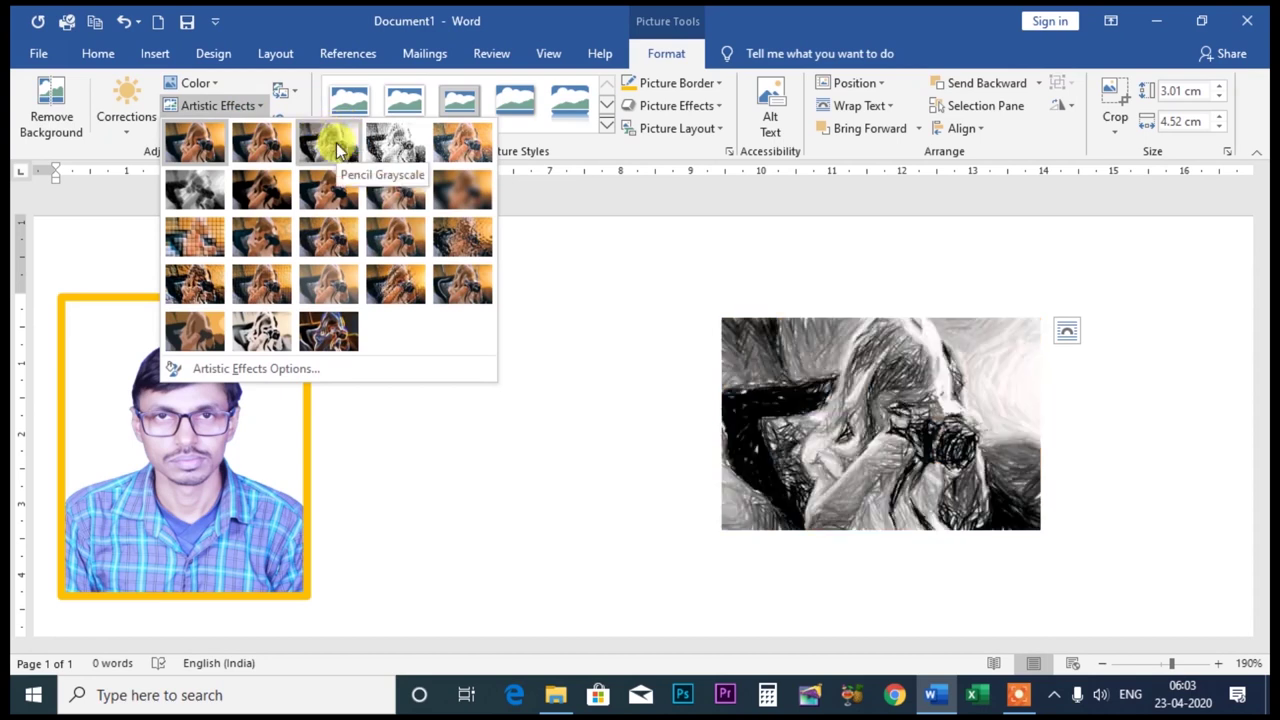
{"action": "left_click", "coordinate": [200, 440]}
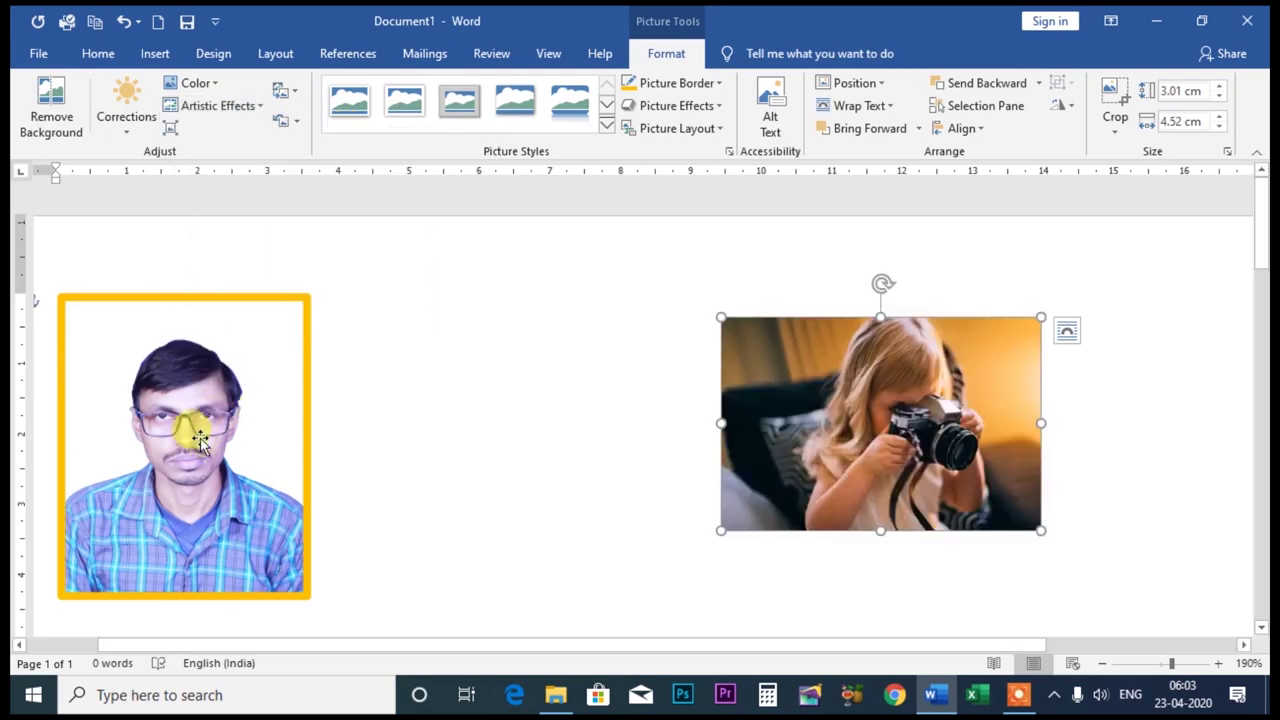
{"action": "left_click", "coordinate": [200, 438]}
Delete the portrait and drag the girl photo's corner to enlarge it to 3.78 × 5.68 cm
{"action": "key", "text": "Delete"}
{"action": "left_click", "coordinate": [730, 420]}
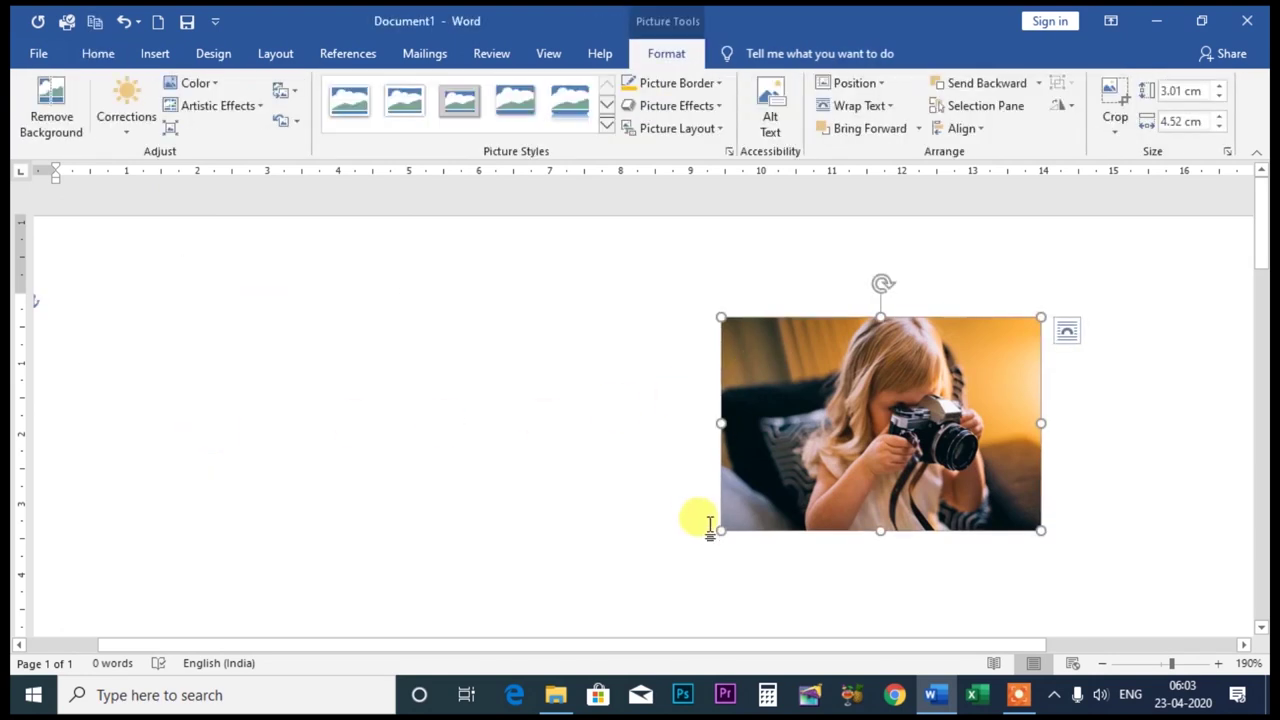
{"action": "left_click_drag", "start_coordinate": [718, 528], "coordinate": [684, 590]}
{"action": "left_click", "coordinate": [216, 105]}
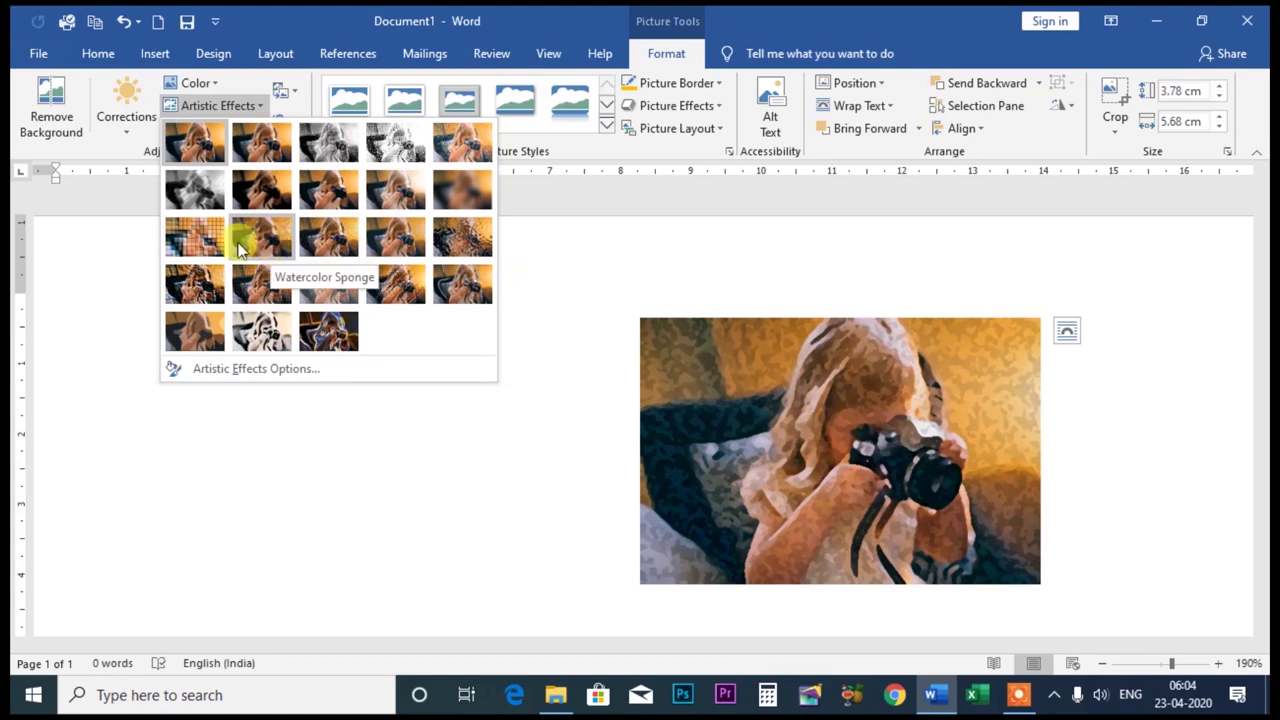
Try the pixelated grid effect on the photo, undo it, and open the detailed artistic effect settings
{"action": "left_click", "coordinate": [203, 240]}
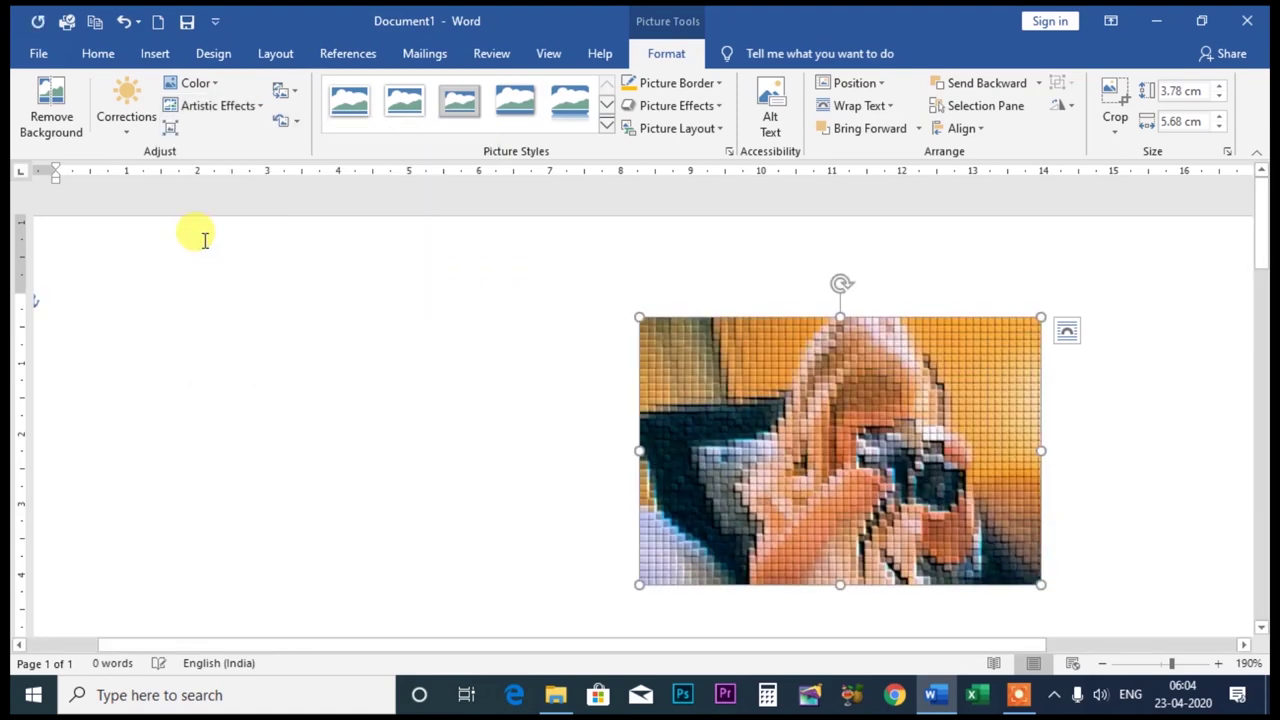
{"action": "key", "text": "ctrl+z"}
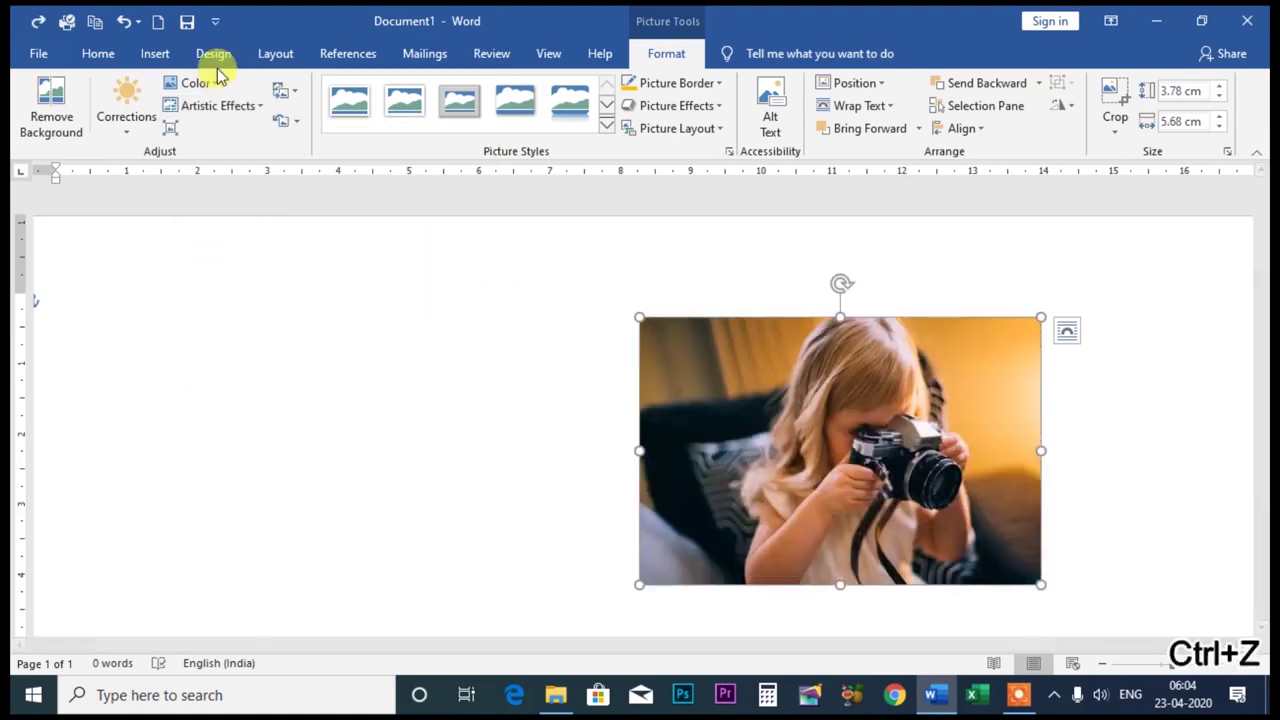
{"action": "left_click", "coordinate": [229, 108]}
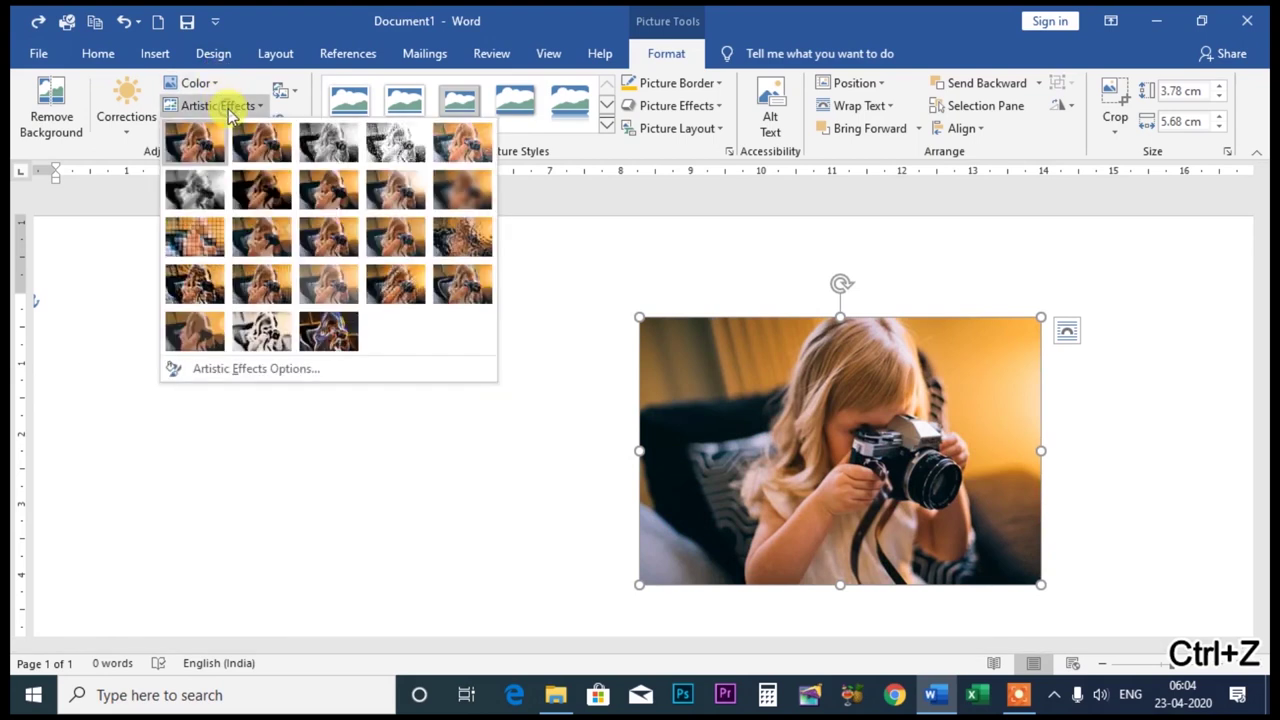
{"action": "left_click", "coordinate": [233, 372]}
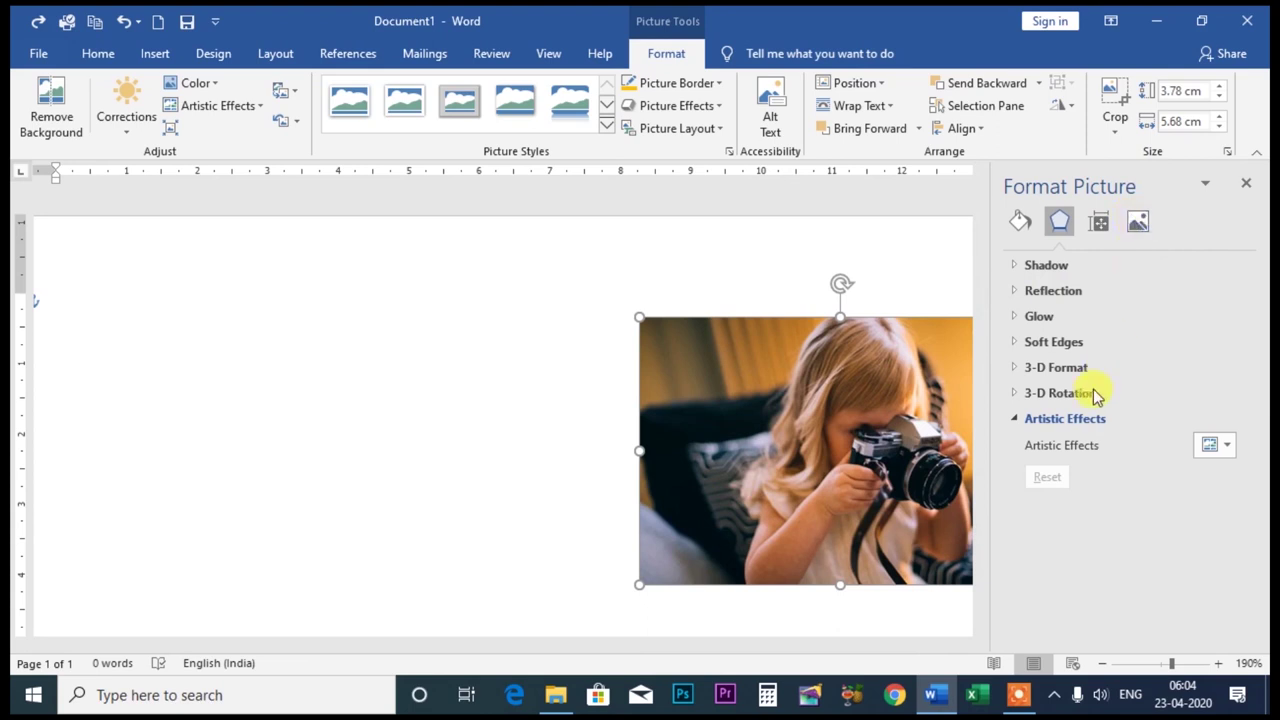
Apply the Texturizer effect from the Format Picture pane's Artistic Effects section
{"action": "left_click", "coordinate": [1016, 419]}
{"action": "left_click", "coordinate": [1016, 420]}
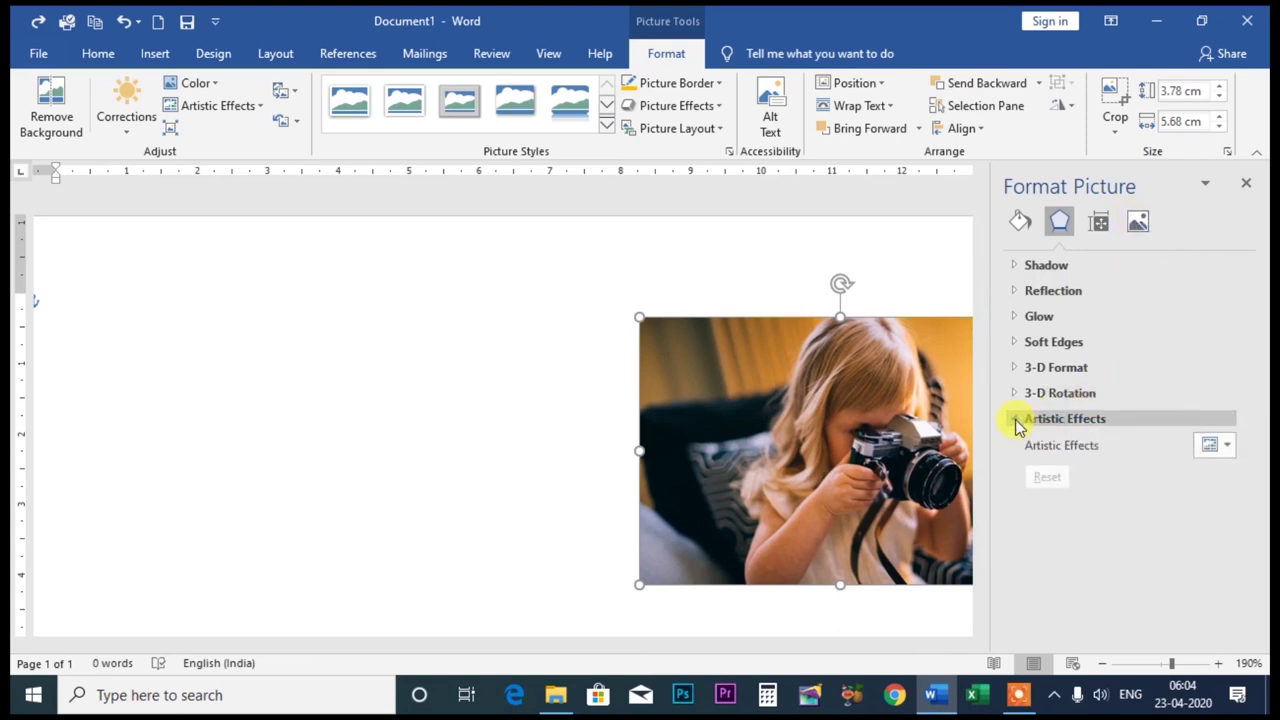
{"action": "left_click", "coordinate": [1222, 447]}
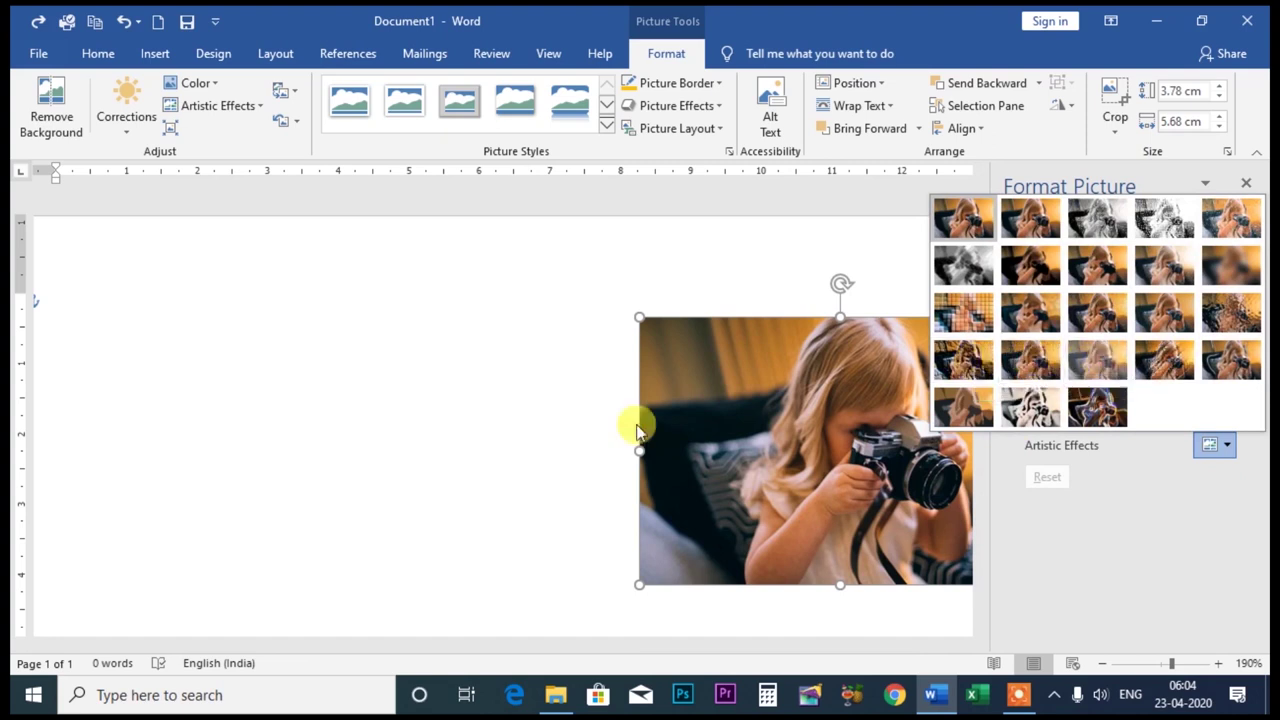
{"action": "left_click", "coordinate": [528, 409]}
{"action": "left_click", "coordinate": [1224, 448]}
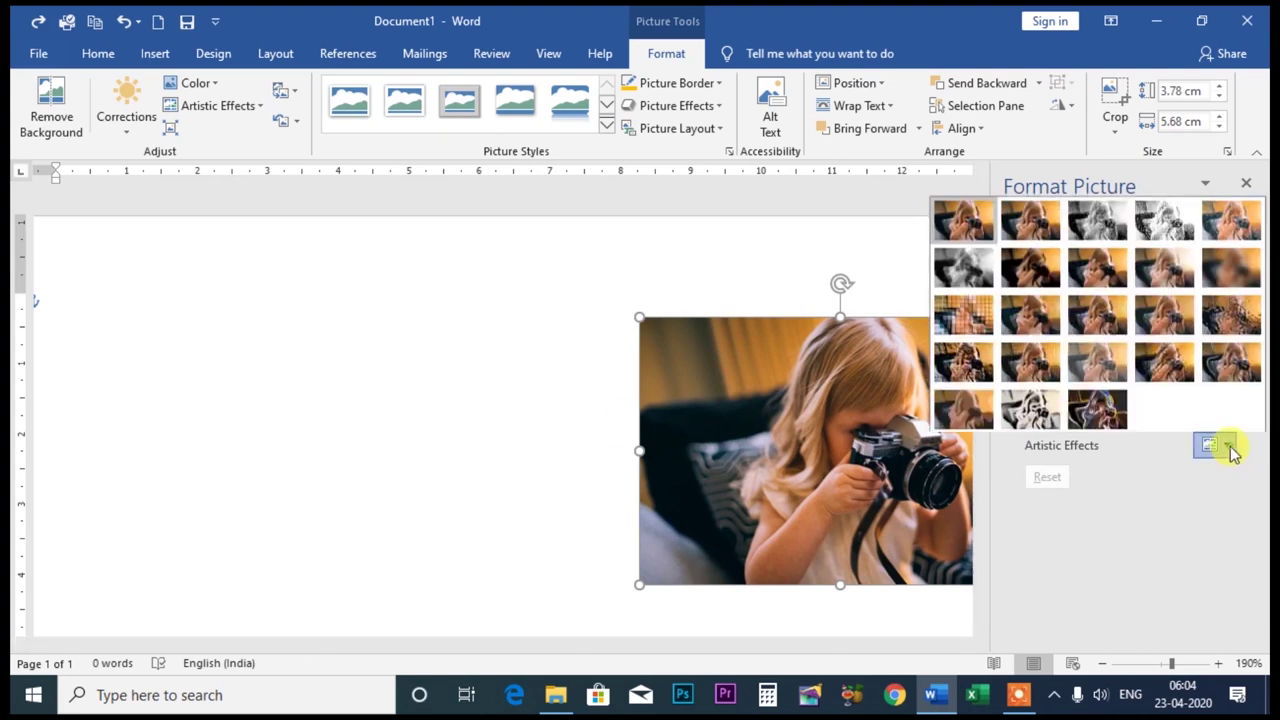
{"action": "left_click", "coordinate": [1028, 360]}
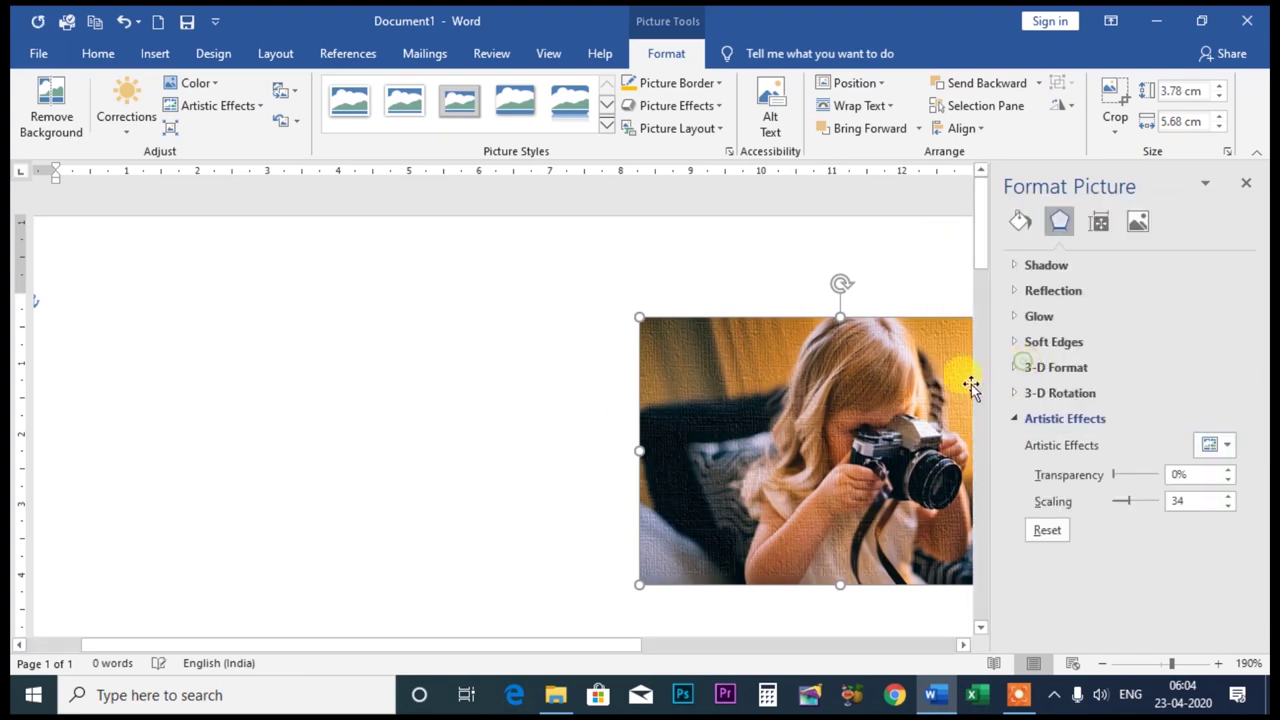
{"action": "left_click", "coordinate": [1021, 418]}
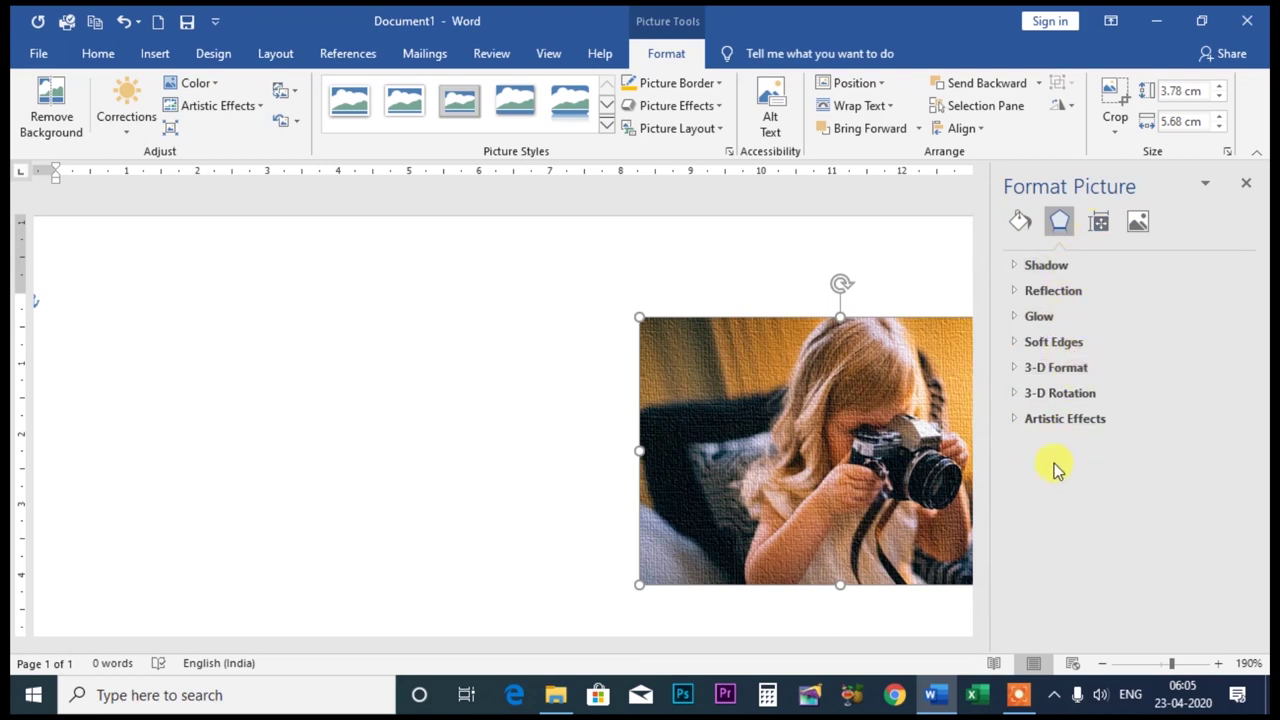
Return to the Effects tab and expand Artistic Effects, showing 0% transparency and scaling 34
{"action": "left_click", "coordinate": [1137, 224]}
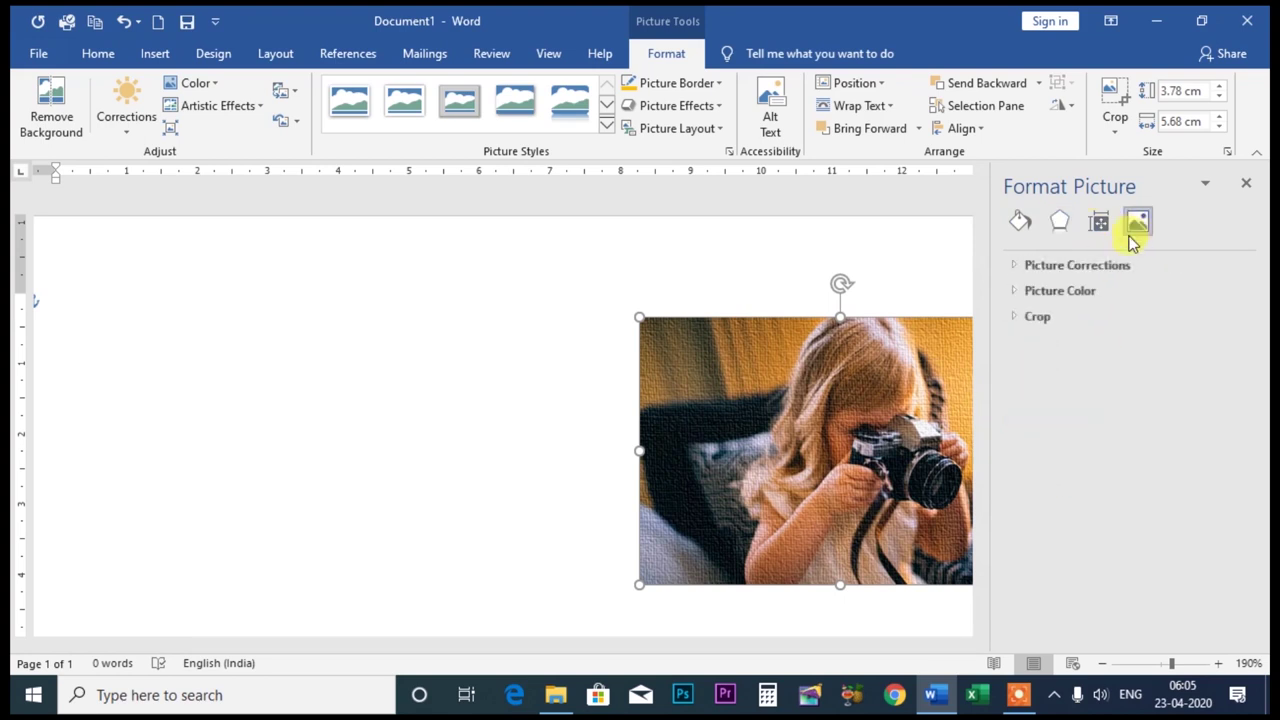
{"action": "left_click", "coordinate": [1100, 221]}
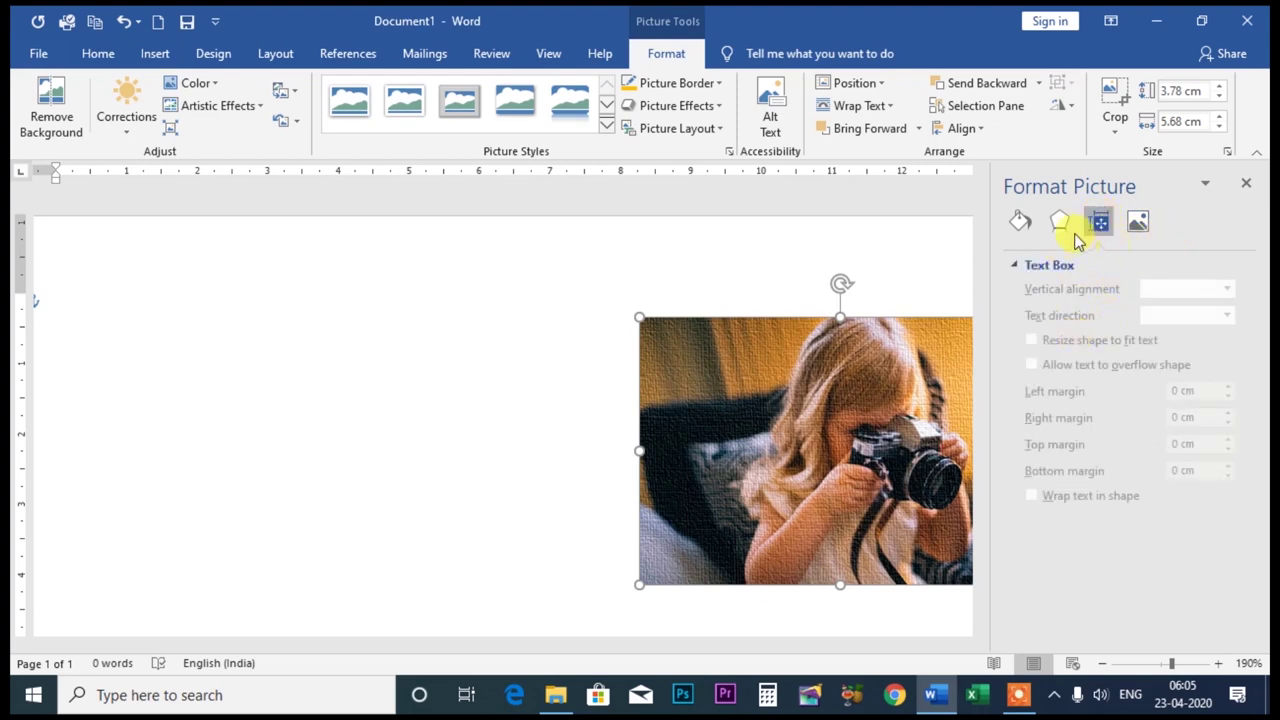
{"action": "left_click", "coordinate": [1060, 221]}
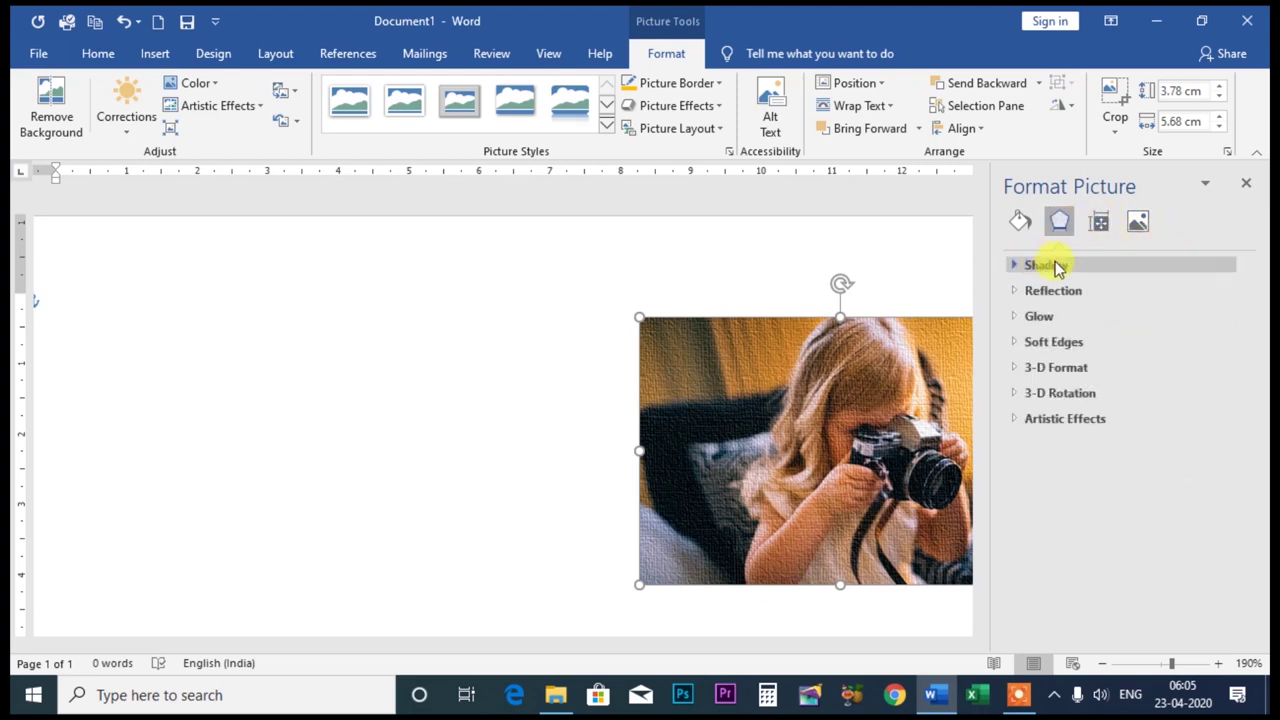
{"action": "left_click", "coordinate": [1021, 421]}
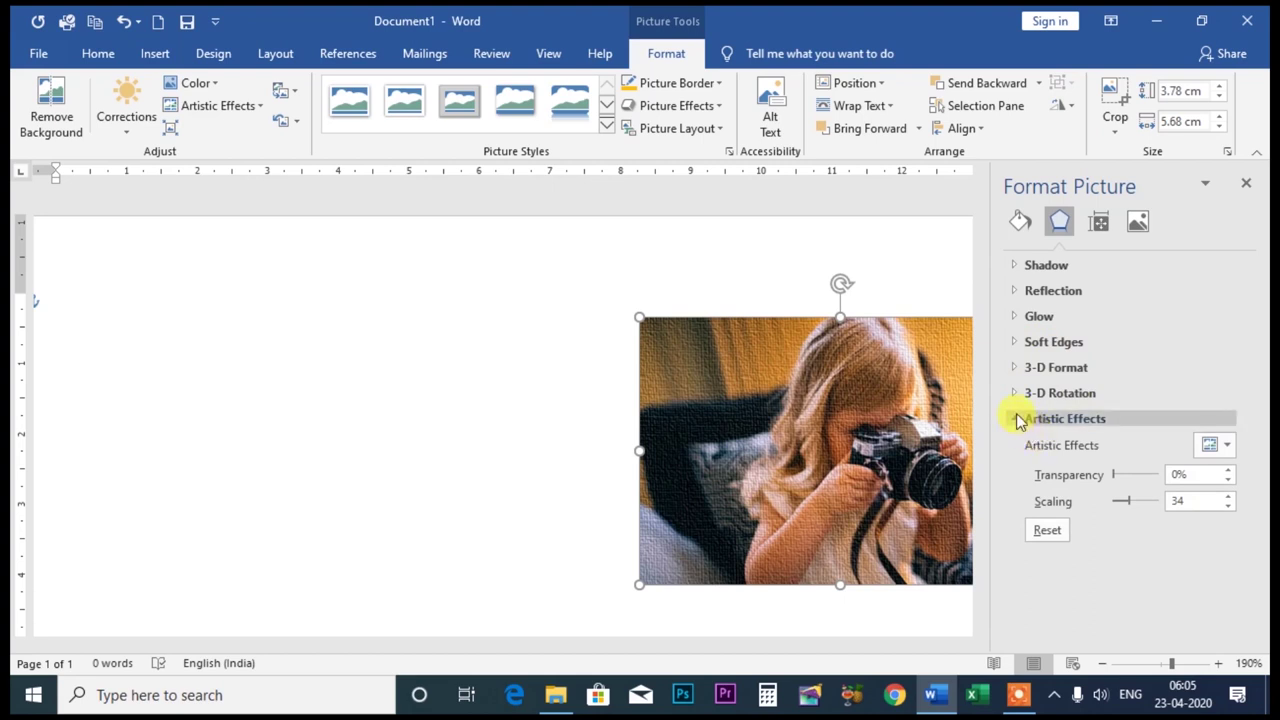
{"action": "left_click", "coordinate": [811, 395]}
Undo the artistic effect and browse the effects gallery without applying anything
{"action": "key", "text": "ctrl+z"}
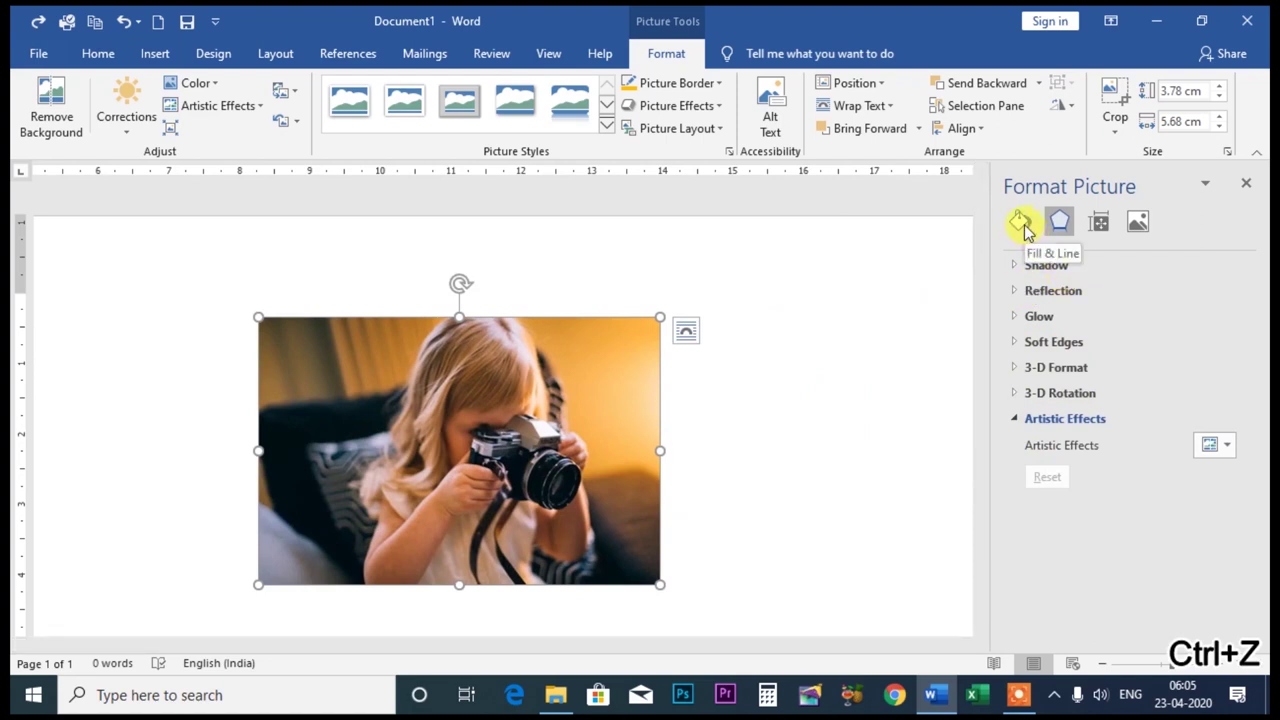
{"action": "left_click", "coordinate": [1019, 419]}
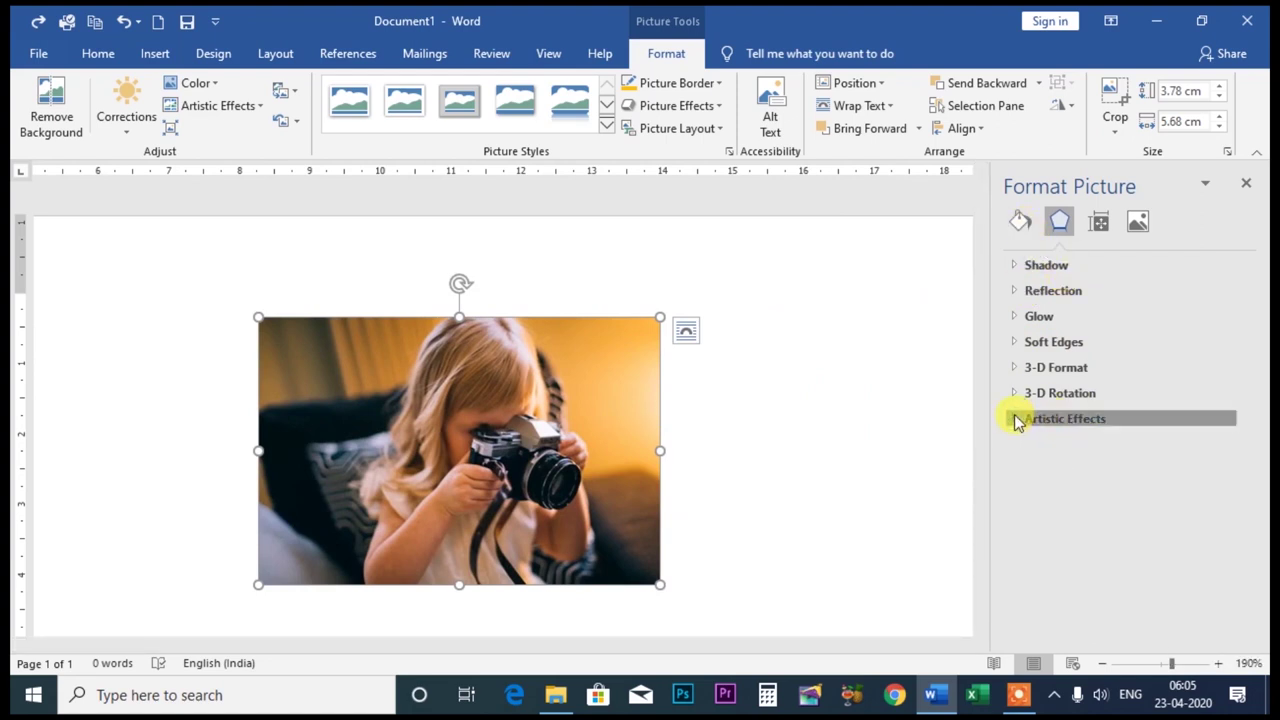
{"action": "left_click", "coordinate": [1017, 420]}
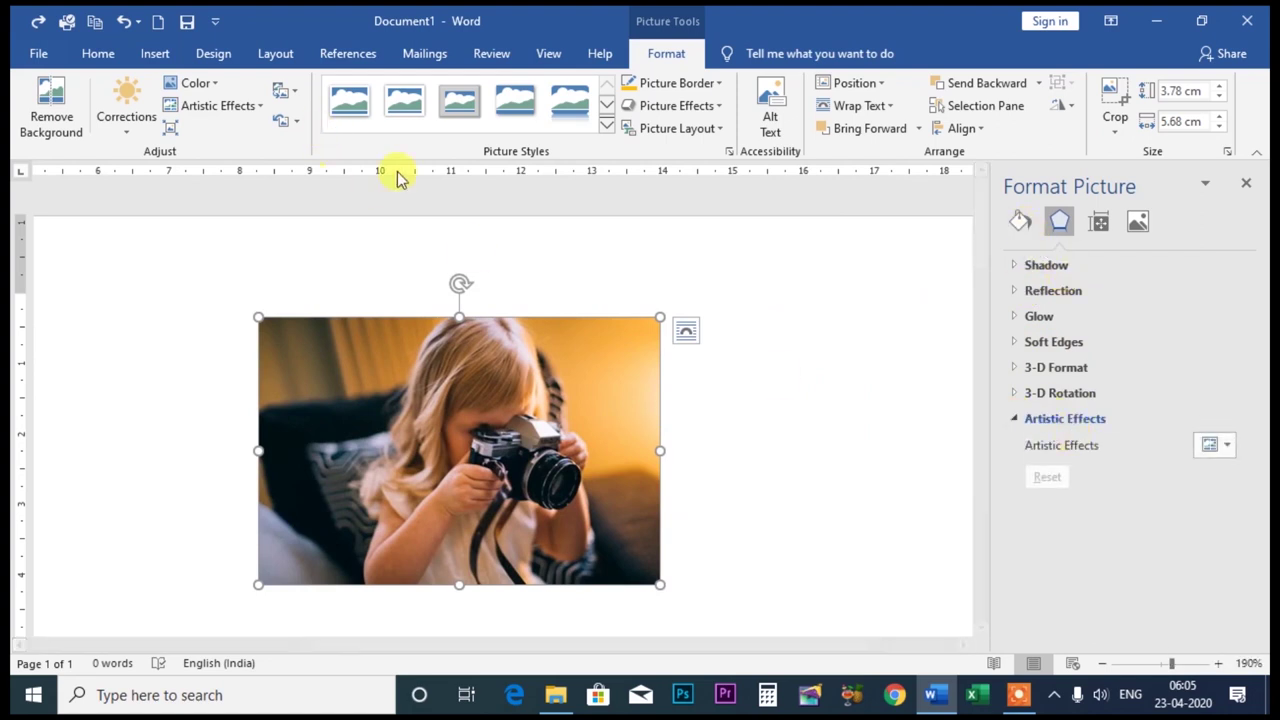
{"action": "left_click", "coordinate": [1228, 447]}
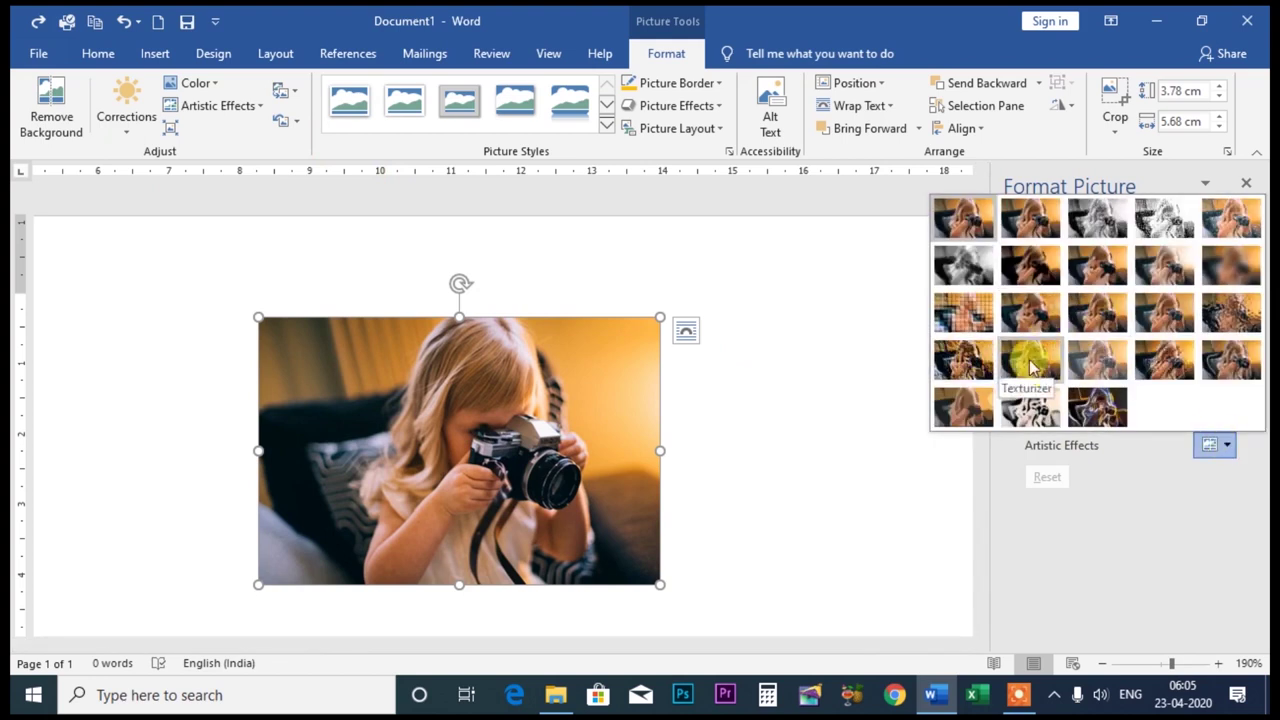
{"action": "left_click", "coordinate": [1195, 507]}
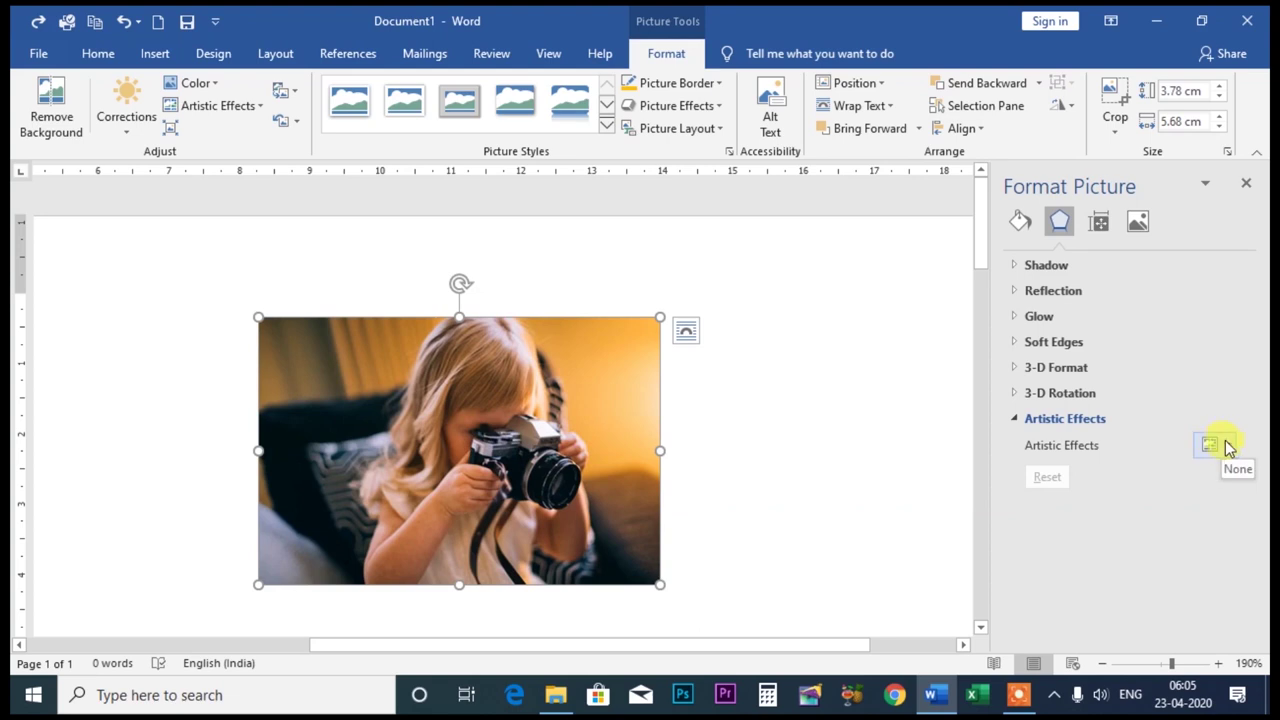
{"action": "left_click", "coordinate": [1209, 446]}
{"action": "left_click", "coordinate": [966, 214]}
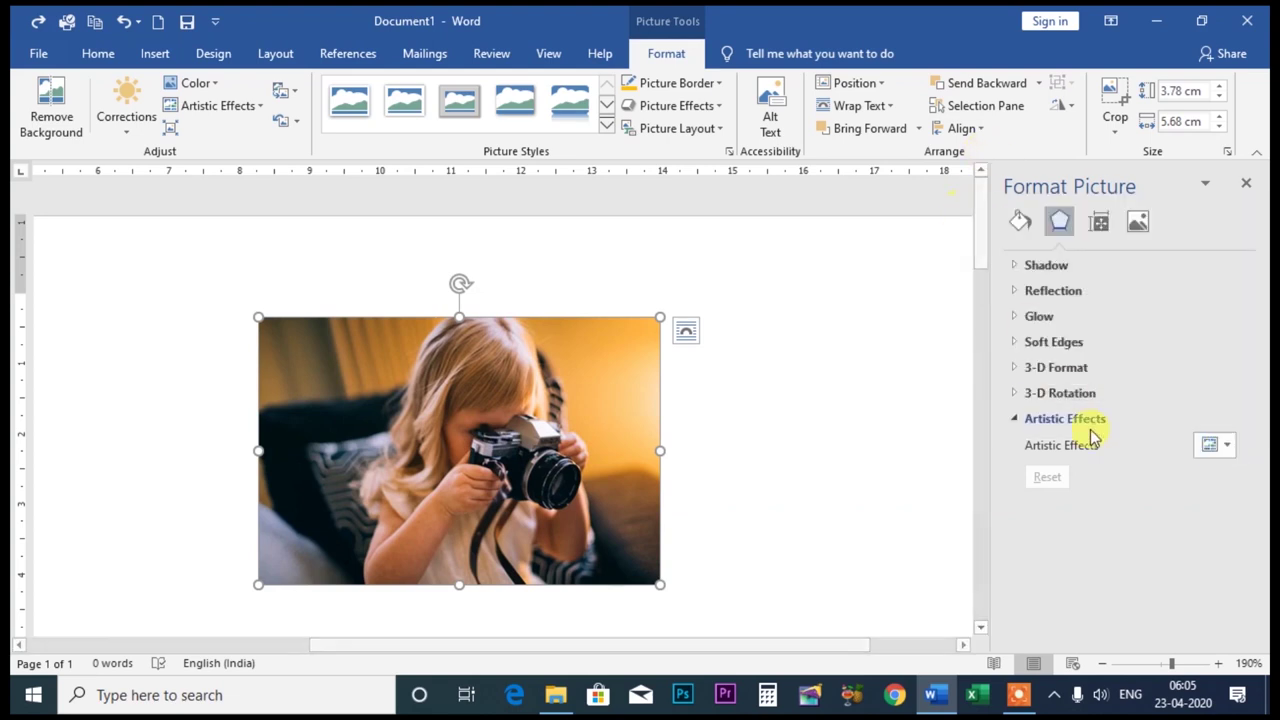
{"action": "left_click", "coordinate": [1212, 446]}
Try the Marker effect at size 51, then apply Texturizer at 0% transparency and scaling 34
{"action": "left_click", "coordinate": [1038, 222]}
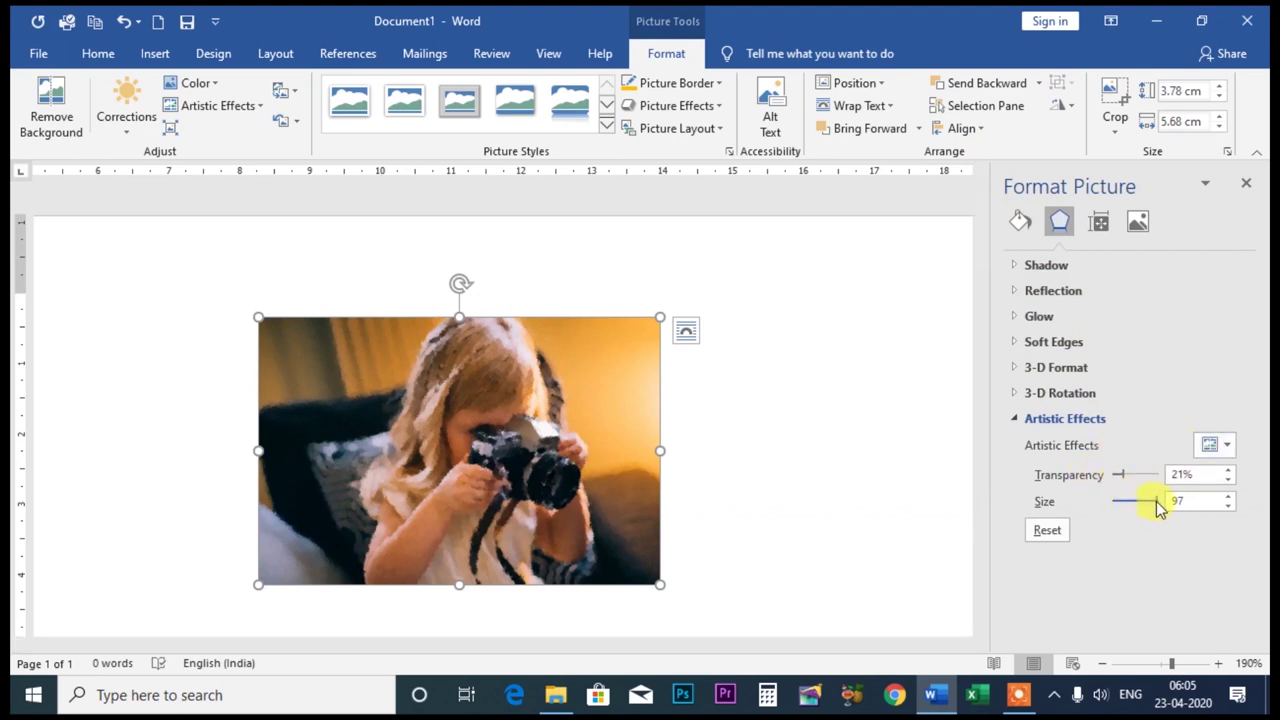
{"action": "left_click_drag", "start_coordinate": [1139, 499], "coordinate": [1137, 504]}
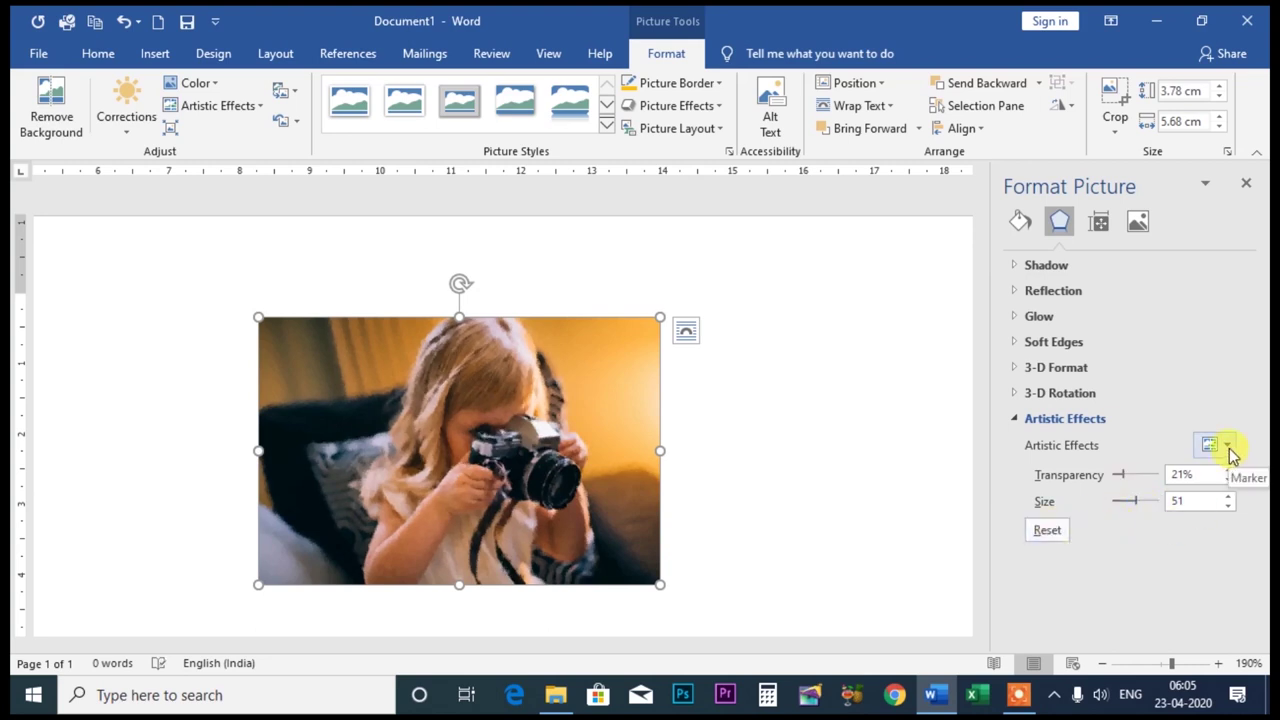
{"action": "left_click", "coordinate": [1228, 447]}
{"action": "left_click", "coordinate": [1043, 368]}
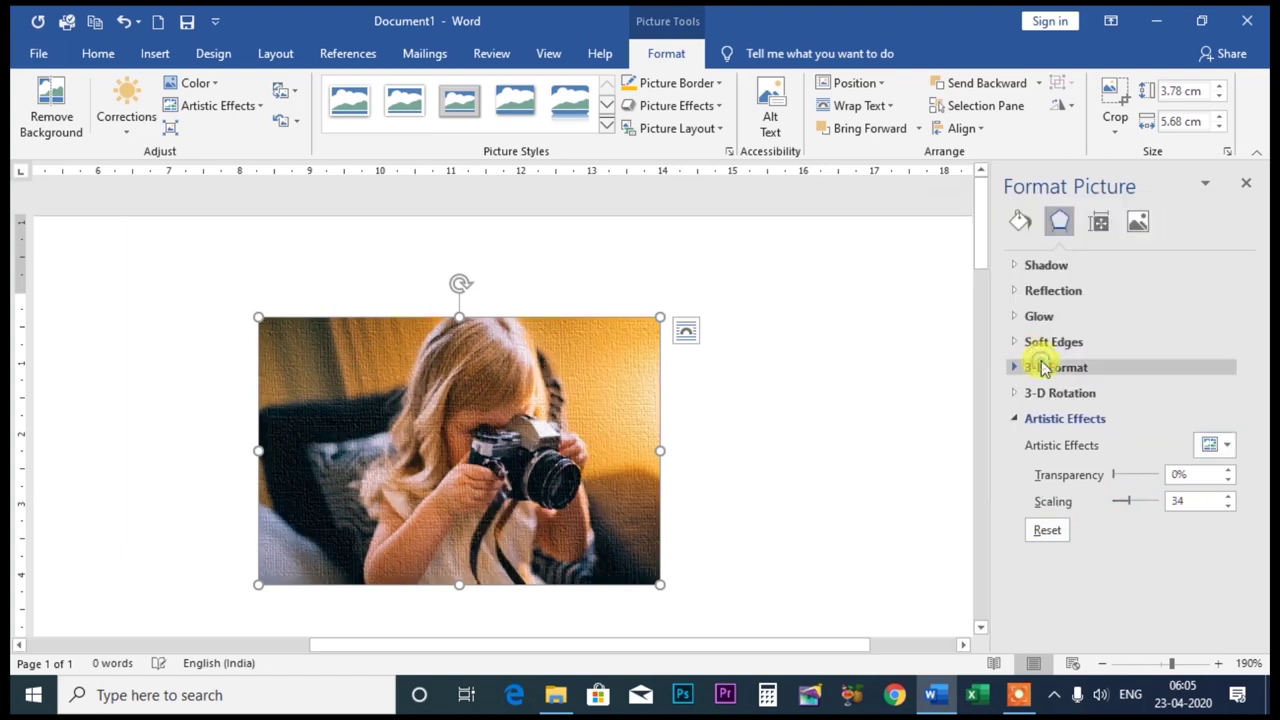
{"action": "left_click", "coordinate": [1026, 424]}
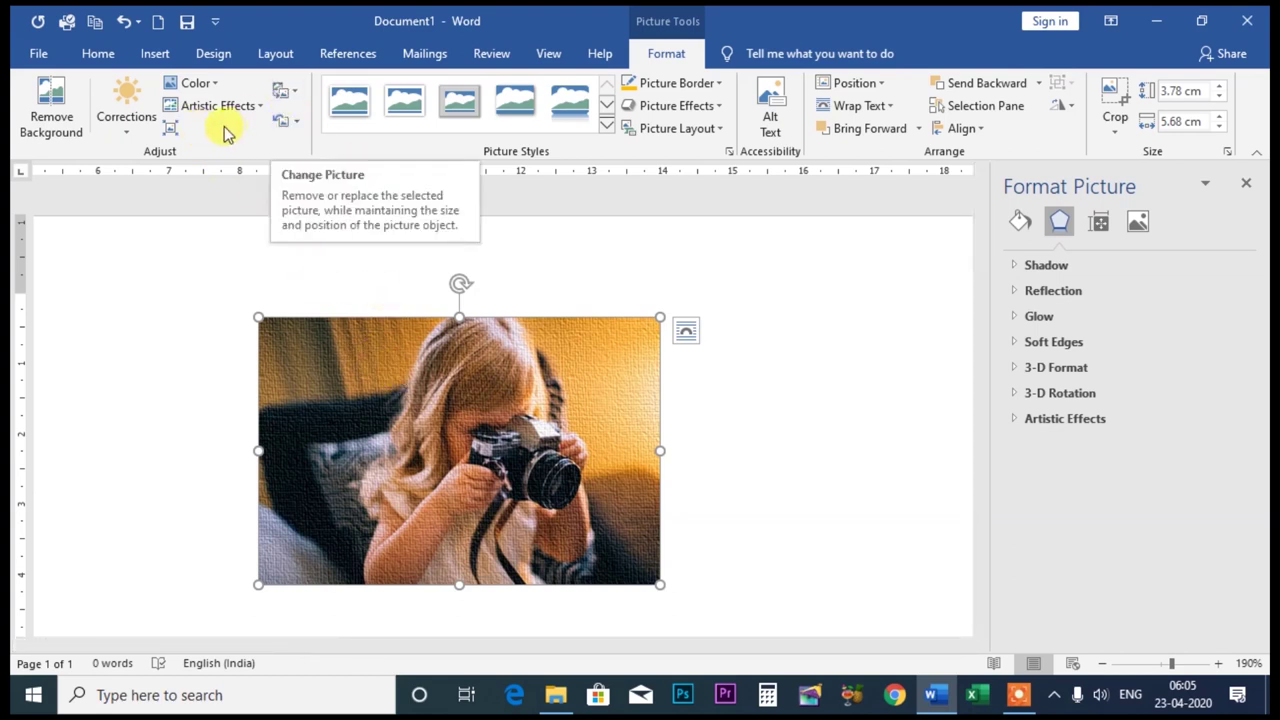
Compress the picture and reset it to remove the Texturizer effect
{"action": "left_click", "coordinate": [172, 131]}
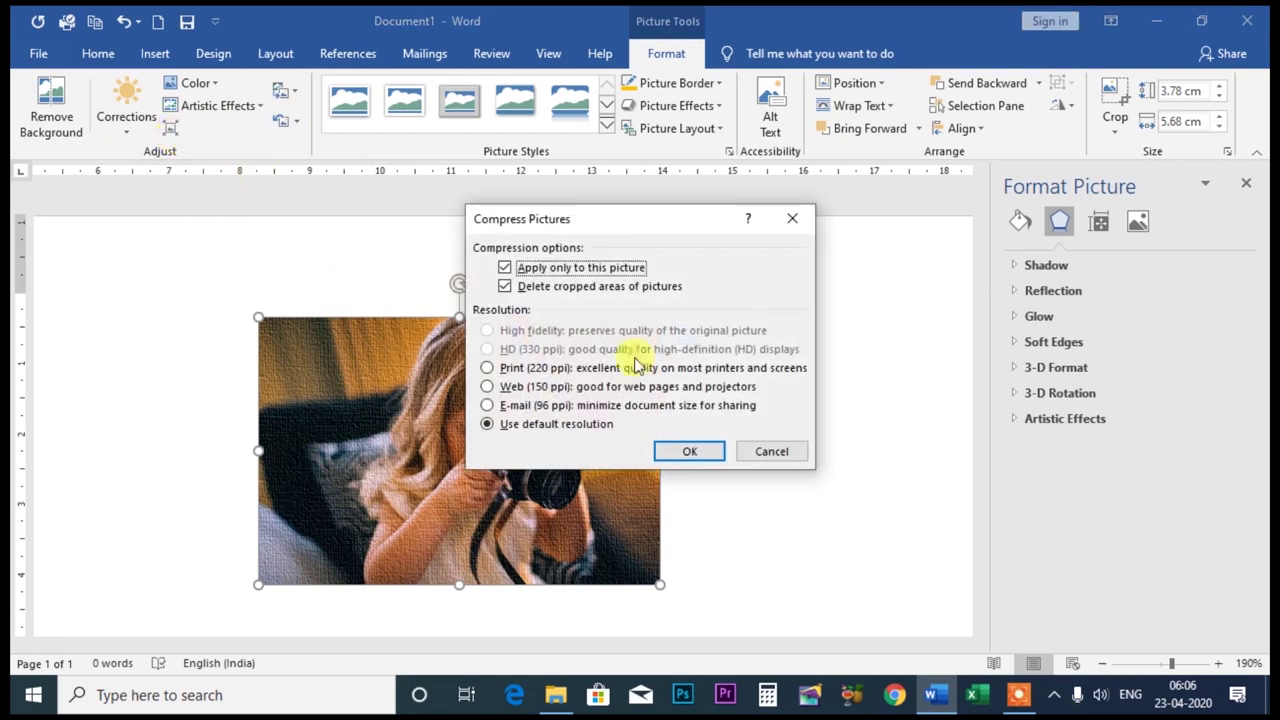
{"action": "left_click", "coordinate": [714, 451]}
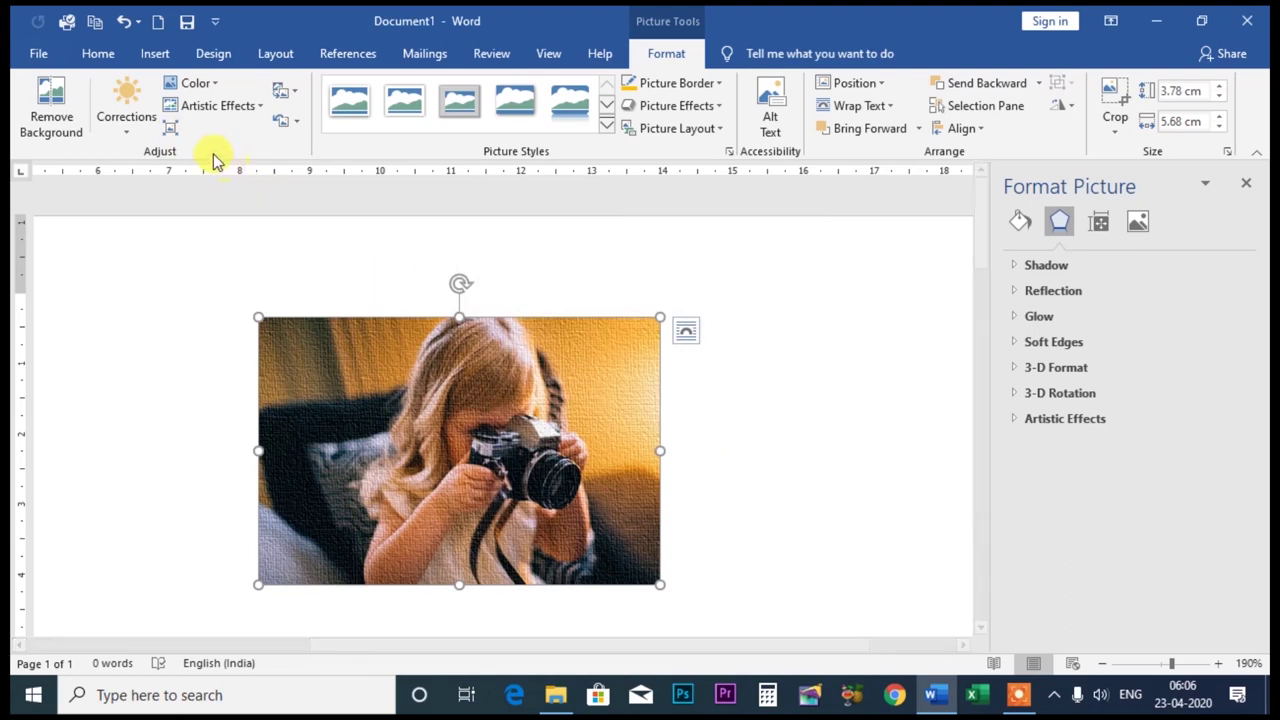
{"action": "left_click", "coordinate": [285, 124]}
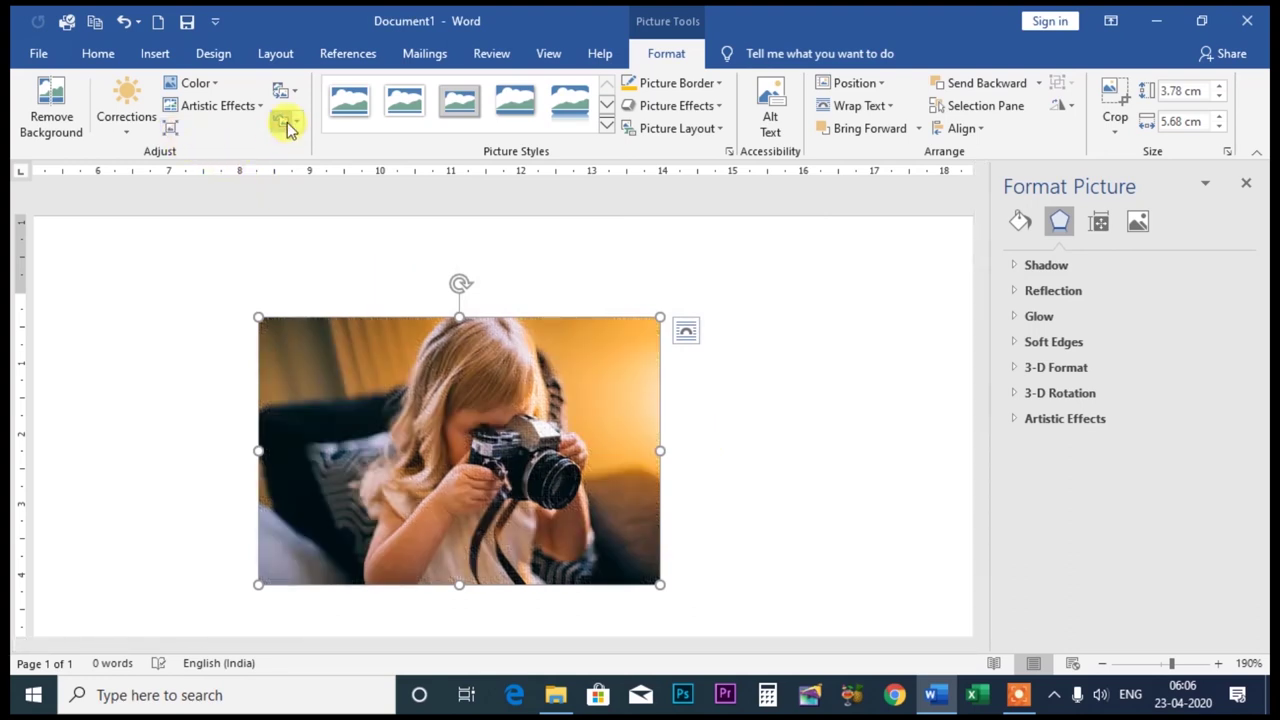
Try a mosaic effect, undo it, and reset the photo to its original look
{"action": "left_click", "coordinate": [214, 106]}
{"action": "left_click", "coordinate": [203, 239]}
{"action": "key", "text": "ctrl+z"}
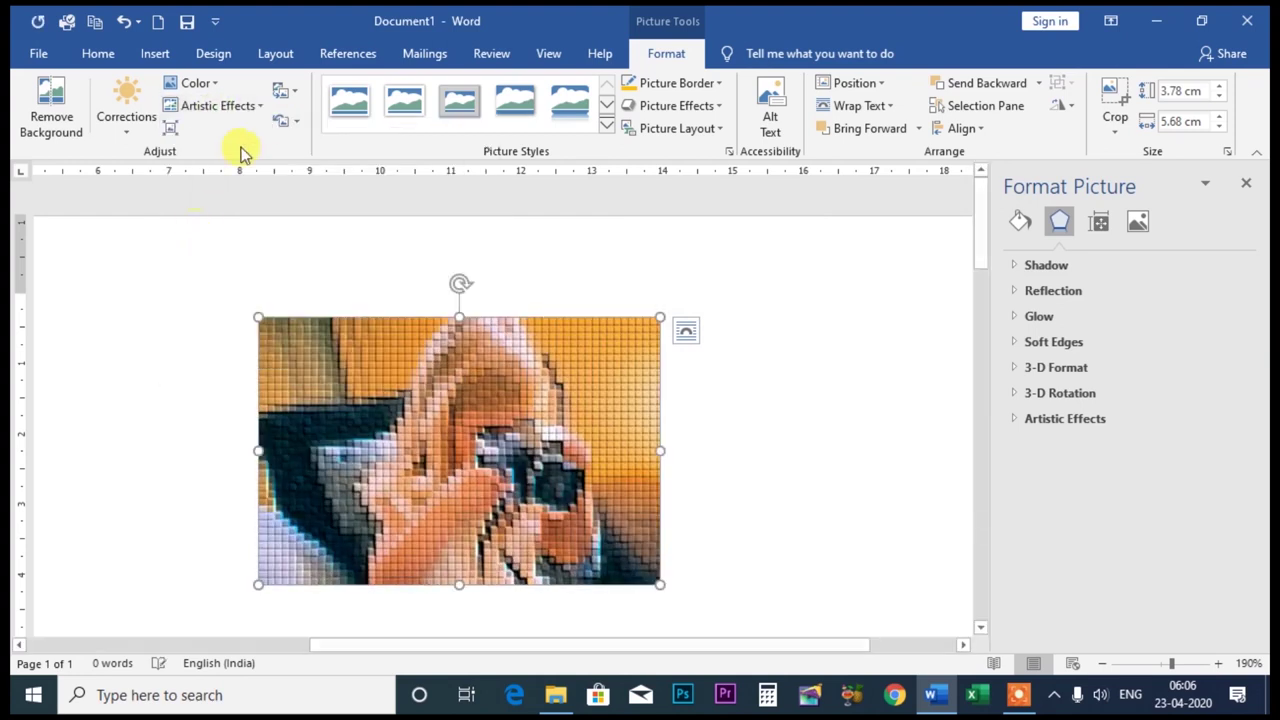
{"action": "left_click", "coordinate": [285, 124]}
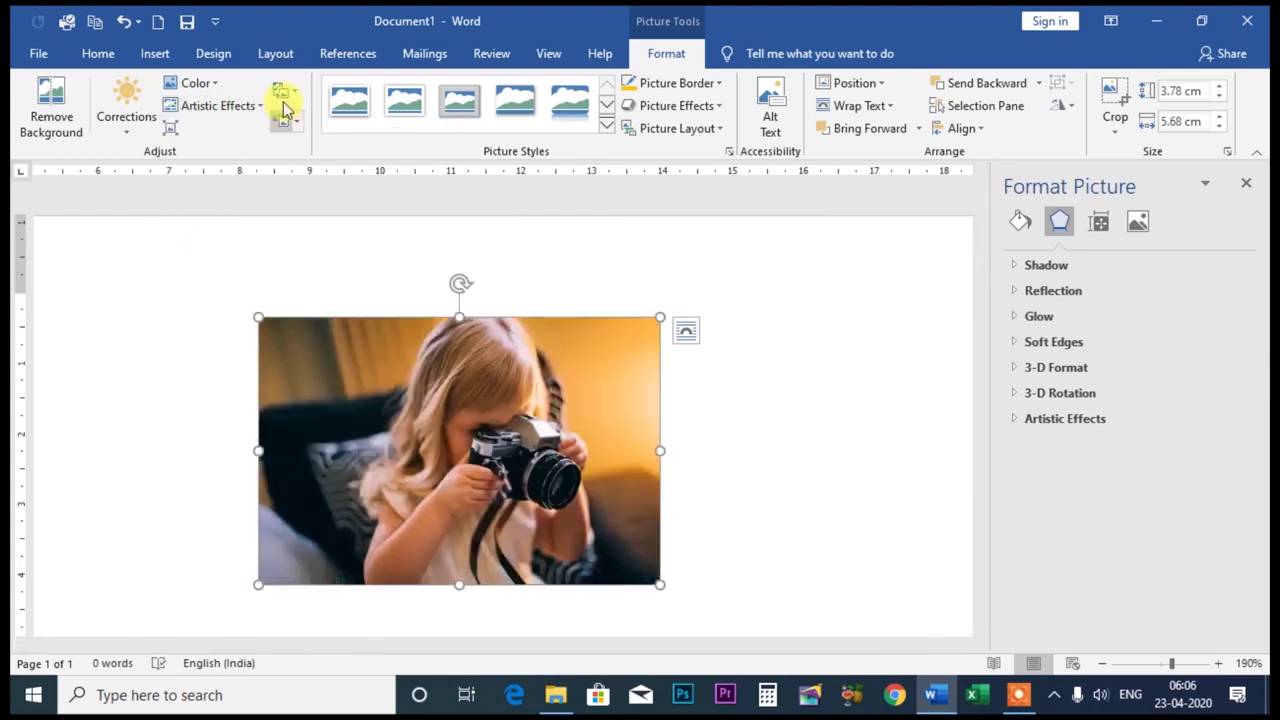
{"action": "left_click", "coordinate": [283, 91]}
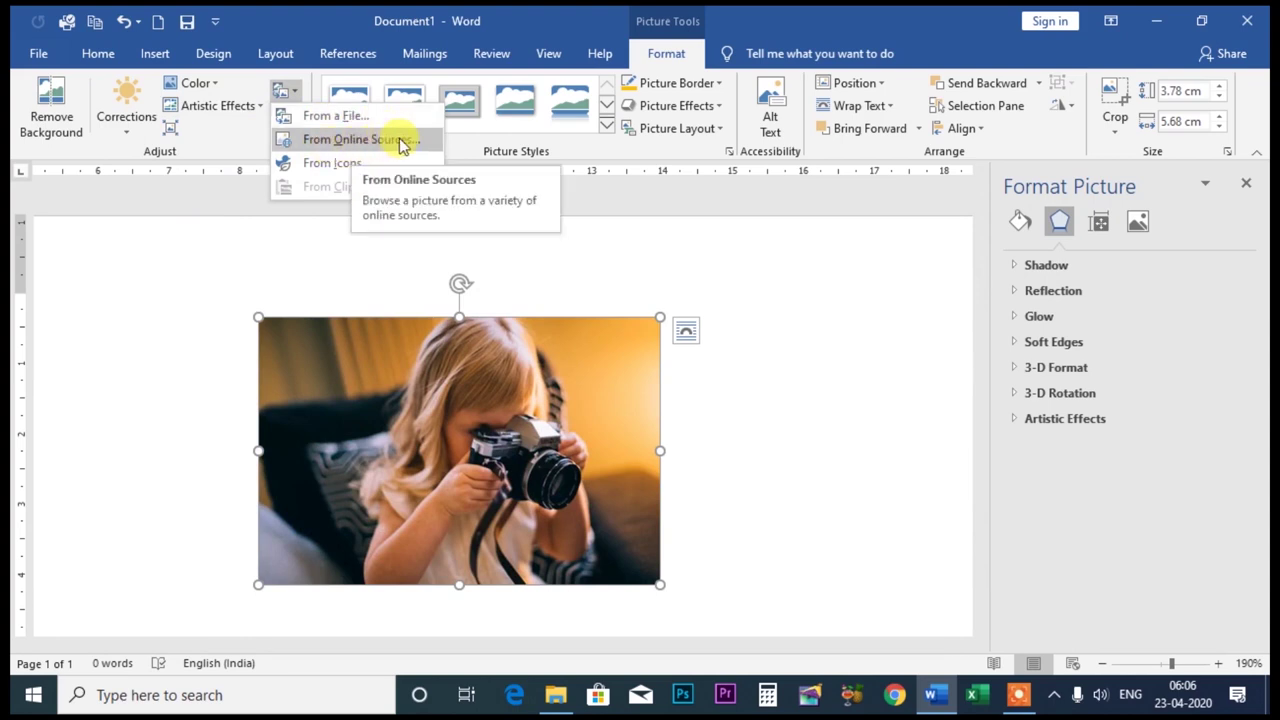
Try a textured artistic effect on the photo, then reset it to the original
{"action": "left_click", "coordinate": [900, 357]}
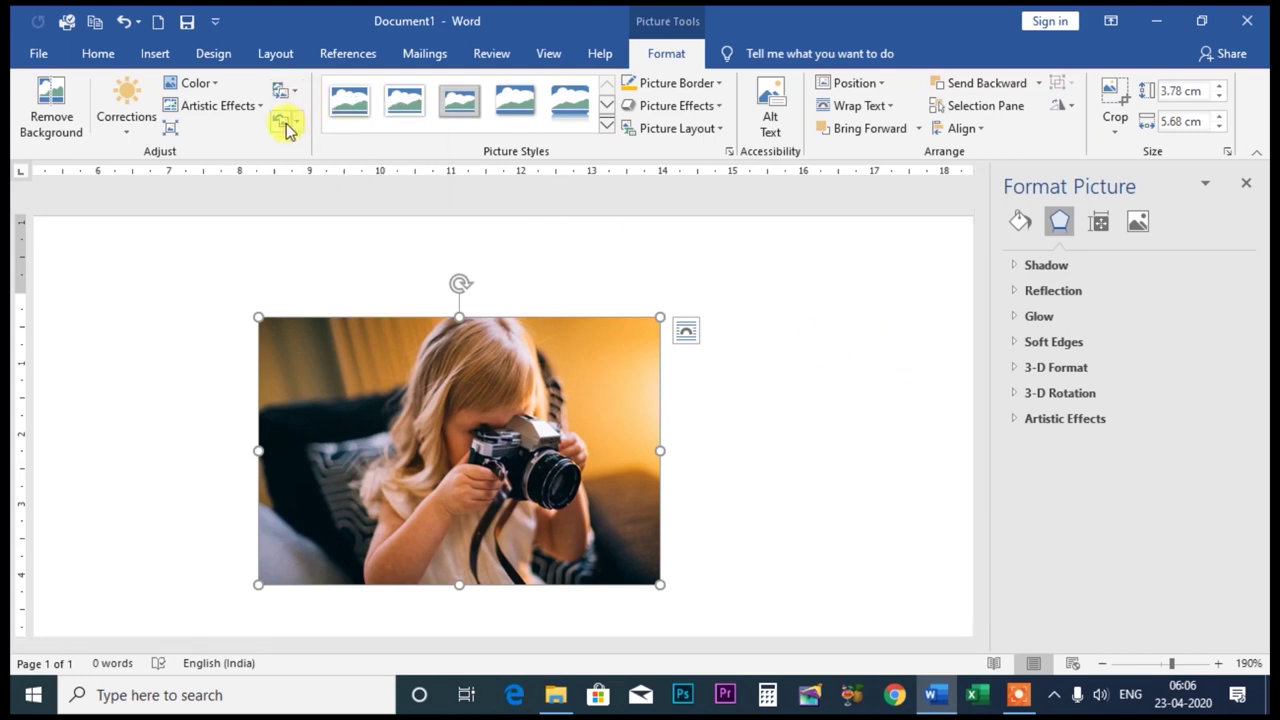
{"action": "left_click", "coordinate": [222, 106]}
{"action": "left_click", "coordinate": [271, 285]}
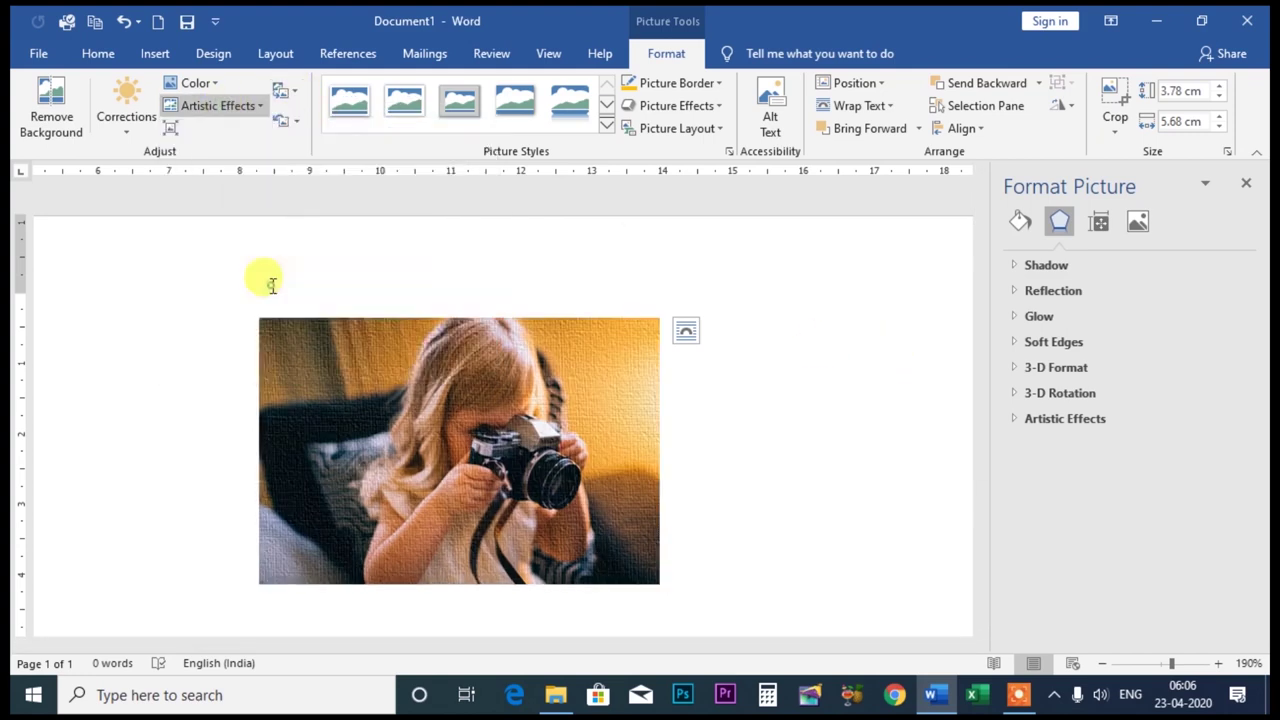
{"action": "left_click", "coordinate": [285, 119]}
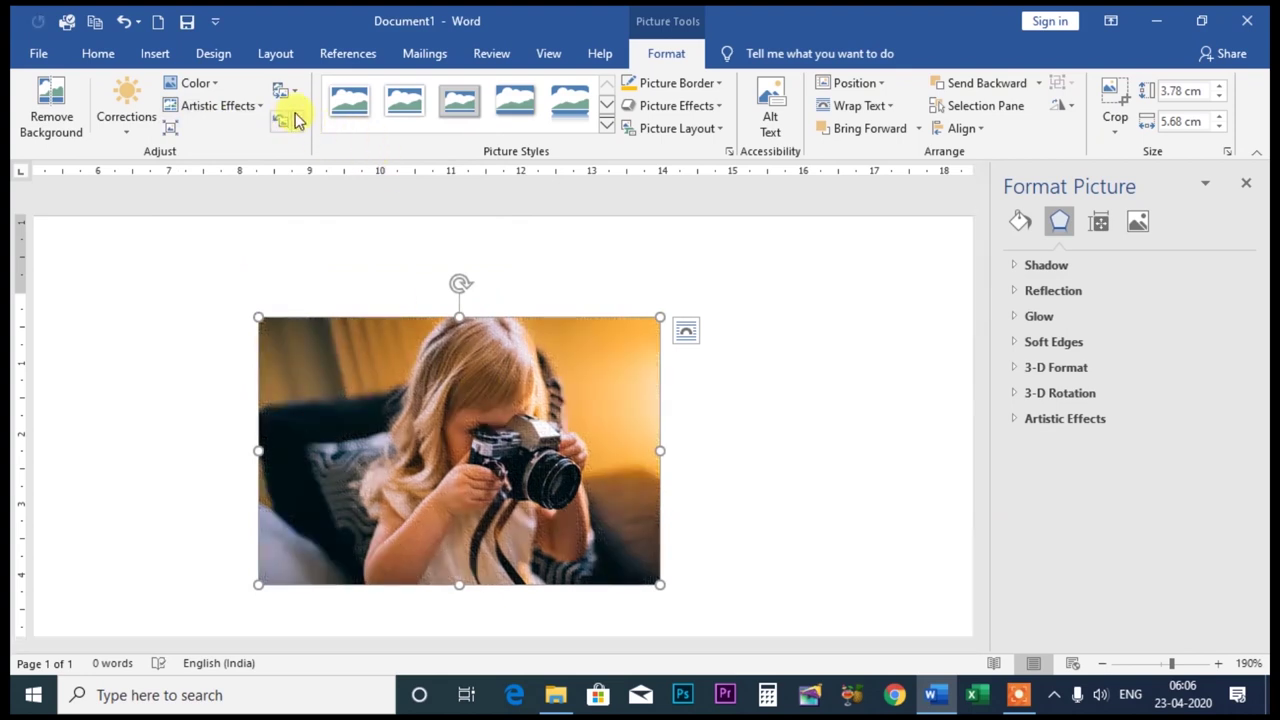
Replace the photo with pexels-photo-139829 from a file
{"action": "left_click", "coordinate": [288, 91]}
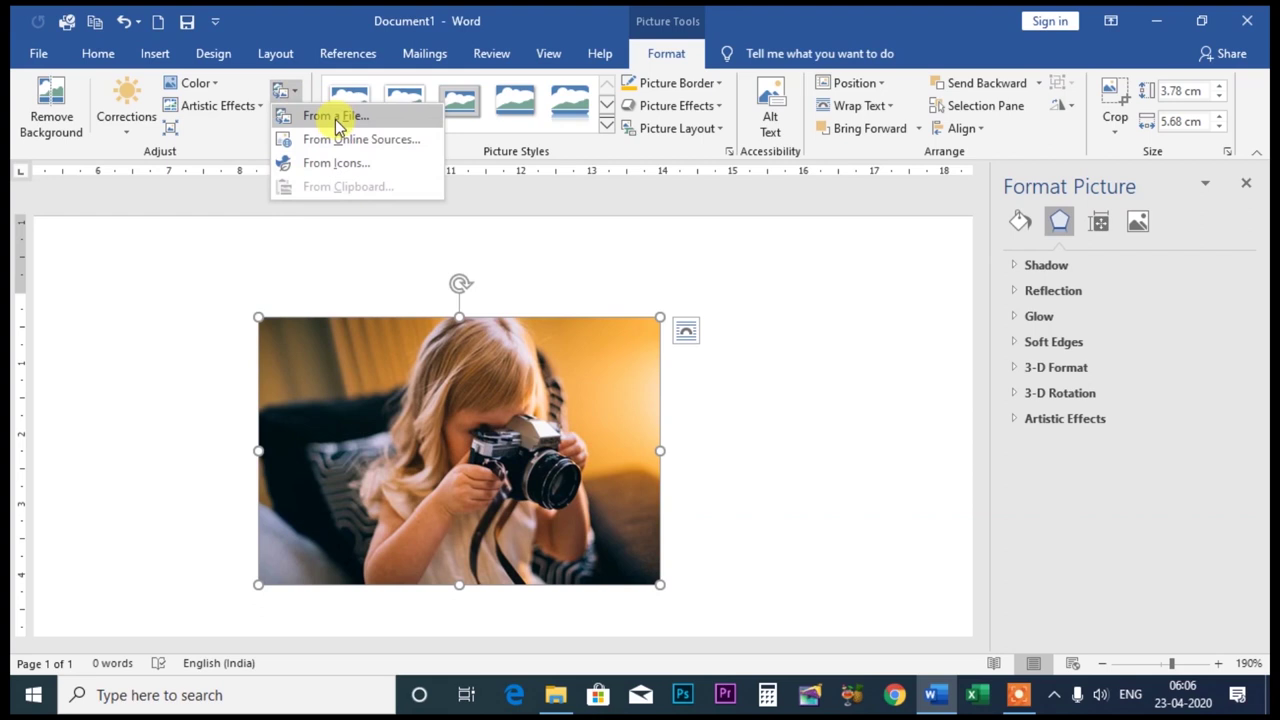
{"action": "left_click", "coordinate": [338, 118]}
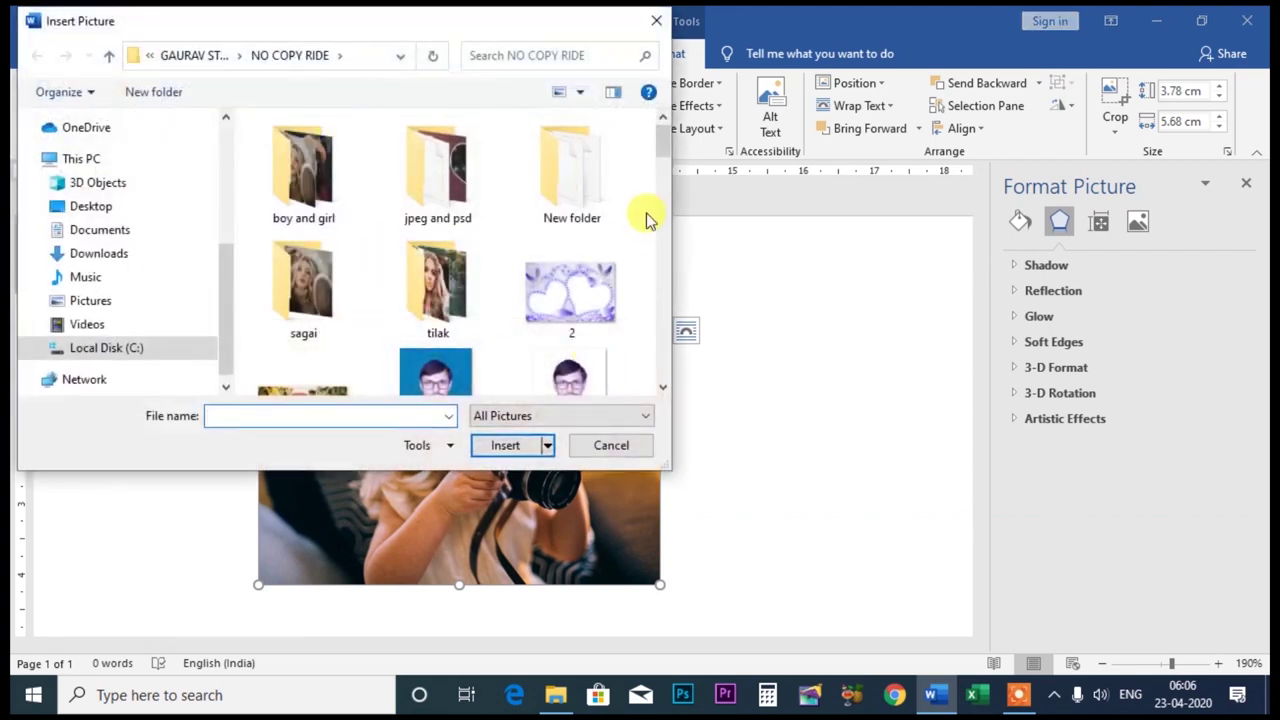
{"action": "left_click_drag", "start_coordinate": [663, 144], "coordinate": [643, 218]}
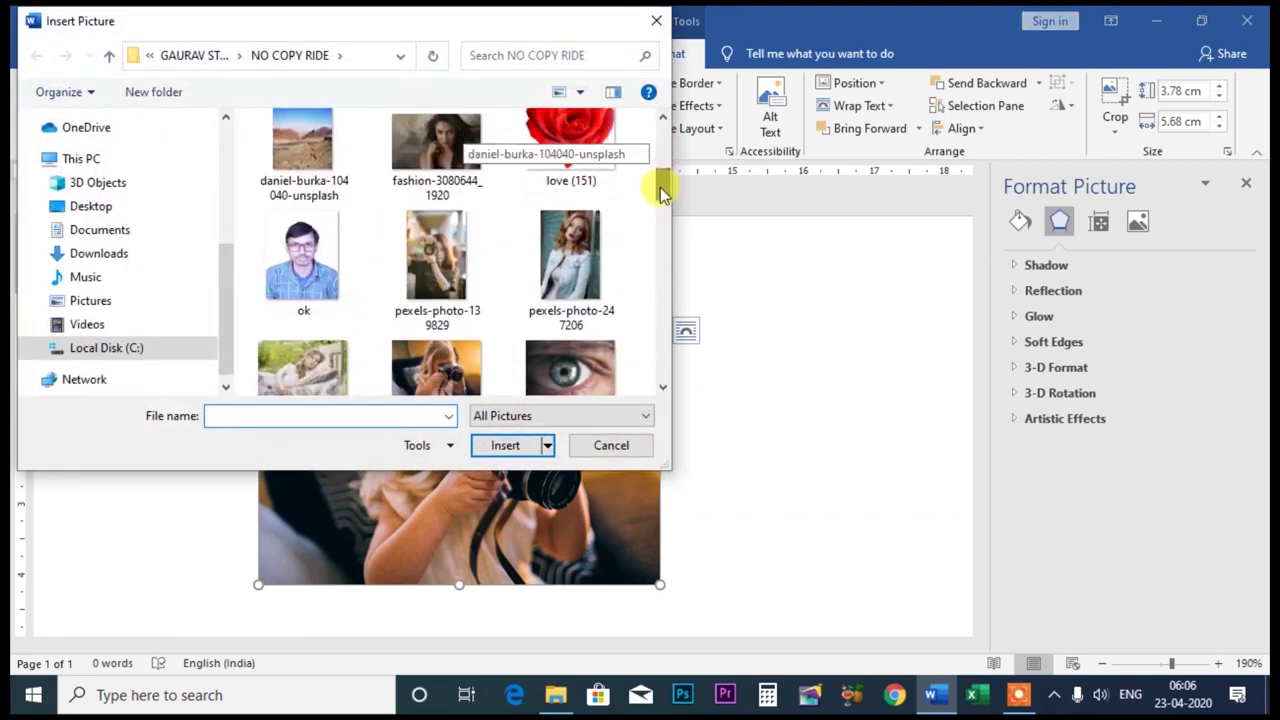
{"action": "left_click", "coordinate": [484, 255]}
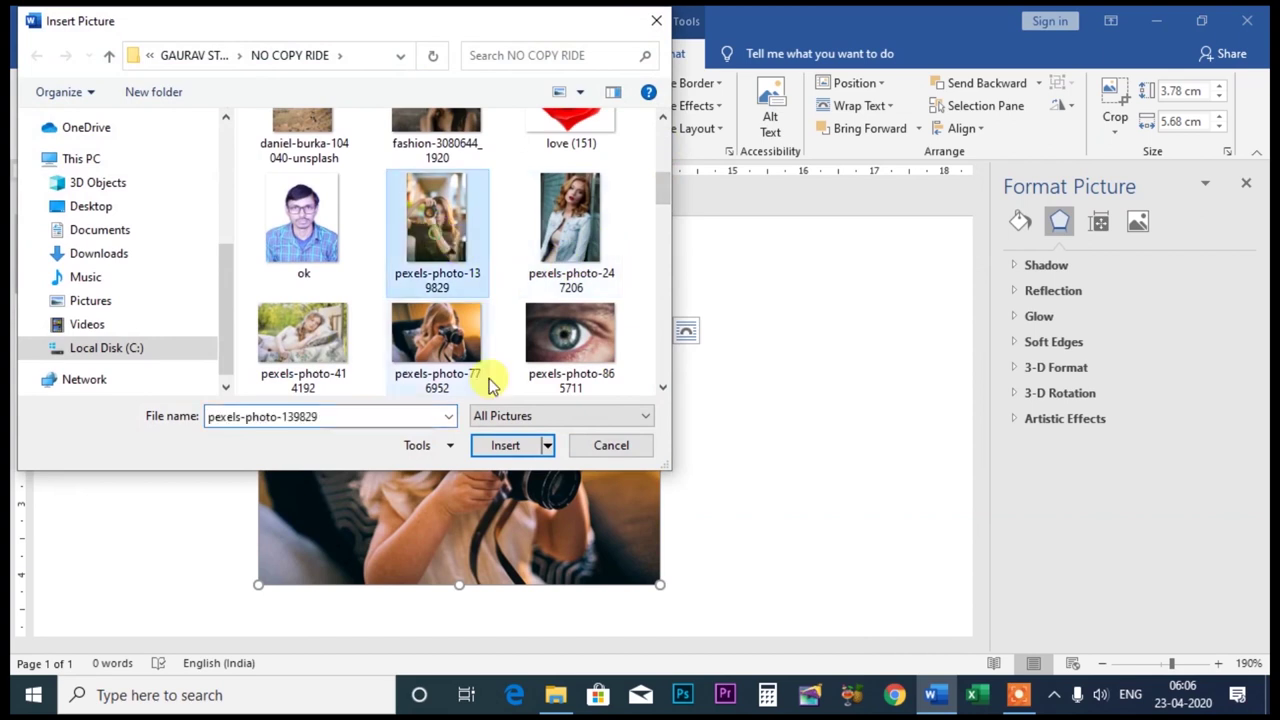
{"action": "left_click", "coordinate": [505, 445]}
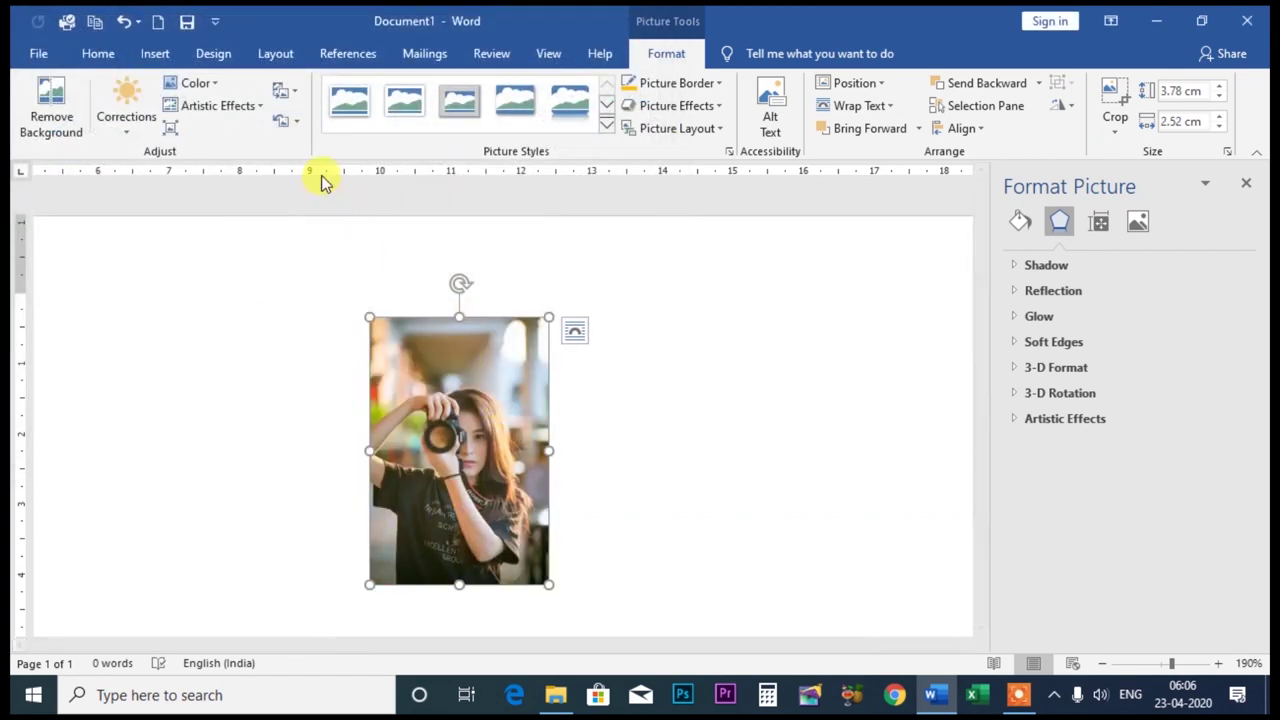
Replace it again with pexels-photo-1264210, the woman holding a camera among sunflowers
{"action": "left_click", "coordinate": [295, 93]}
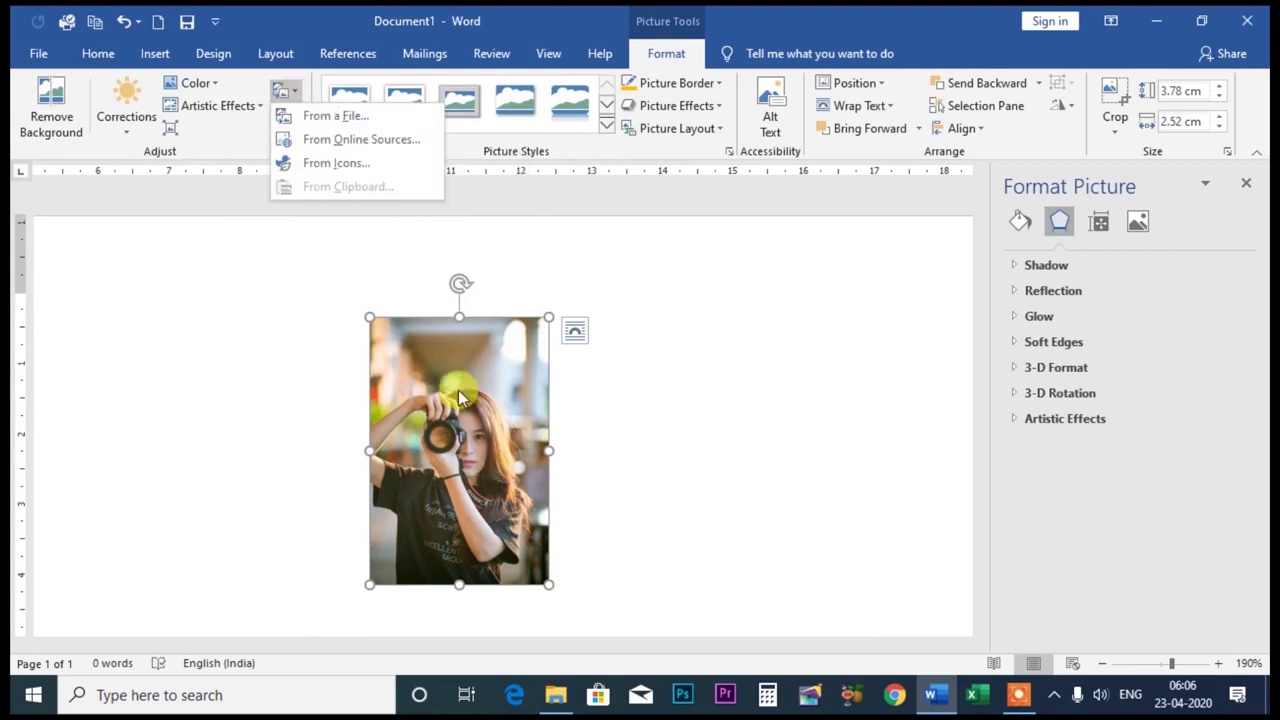
{"action": "left_click", "coordinate": [323, 115]}
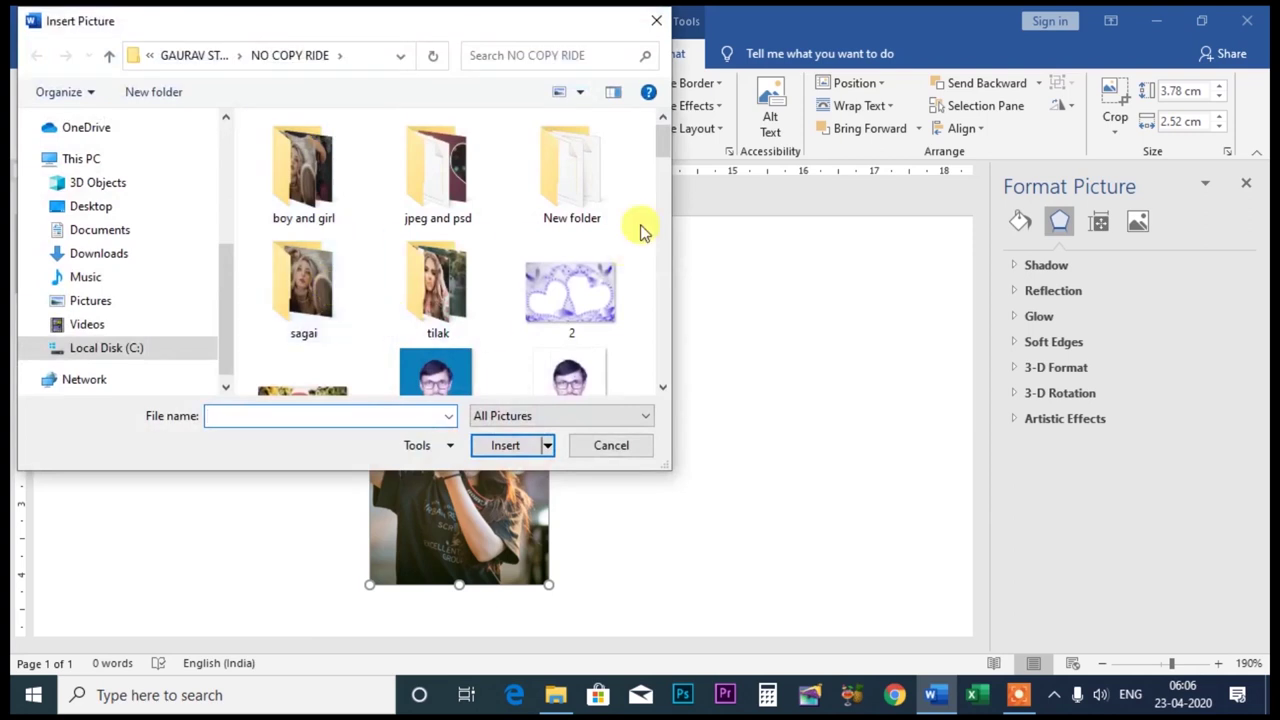
{"action": "left_click_drag", "start_coordinate": [668, 152], "coordinate": [663, 194]}
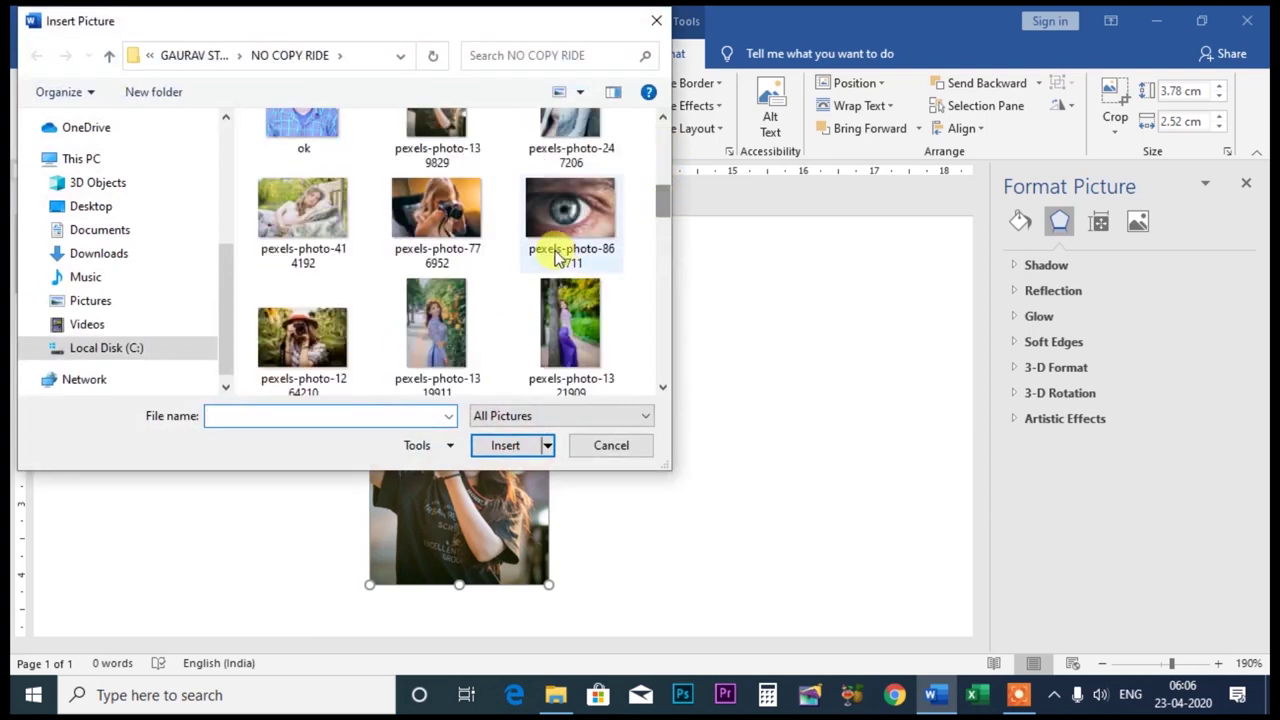
{"action": "left_click", "coordinate": [305, 335]}
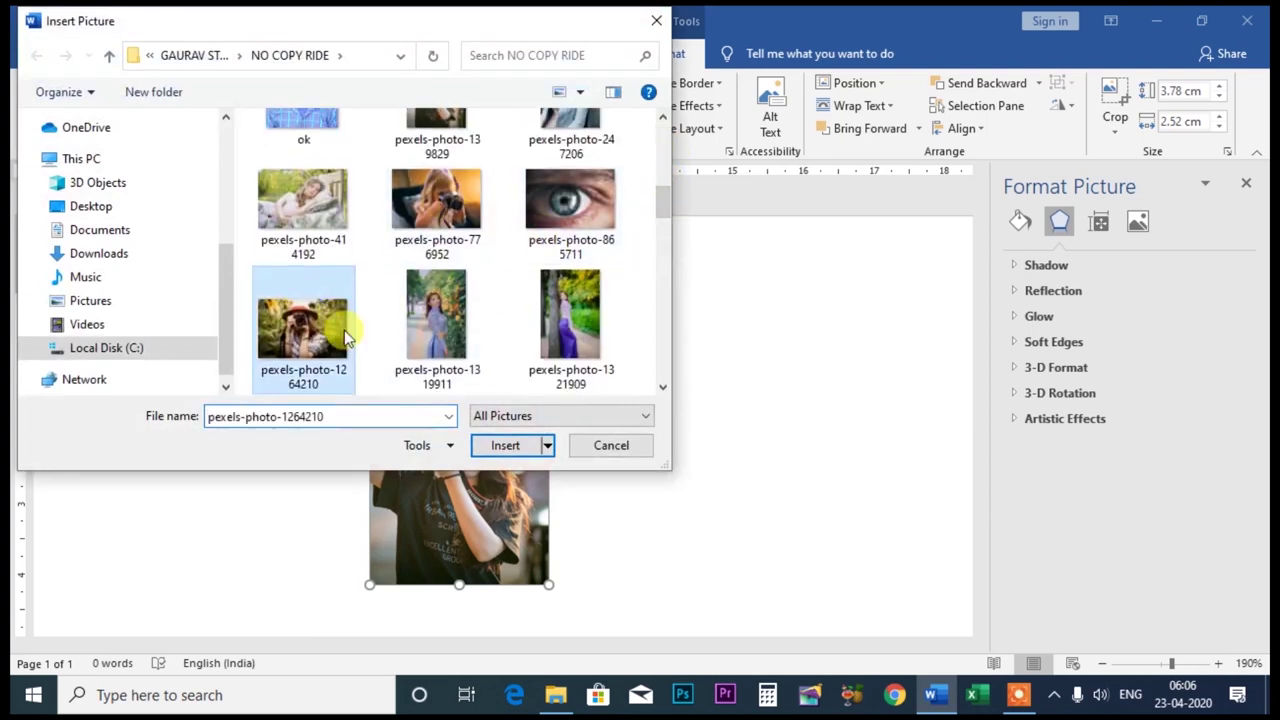
{"action": "left_click", "coordinate": [505, 445]}
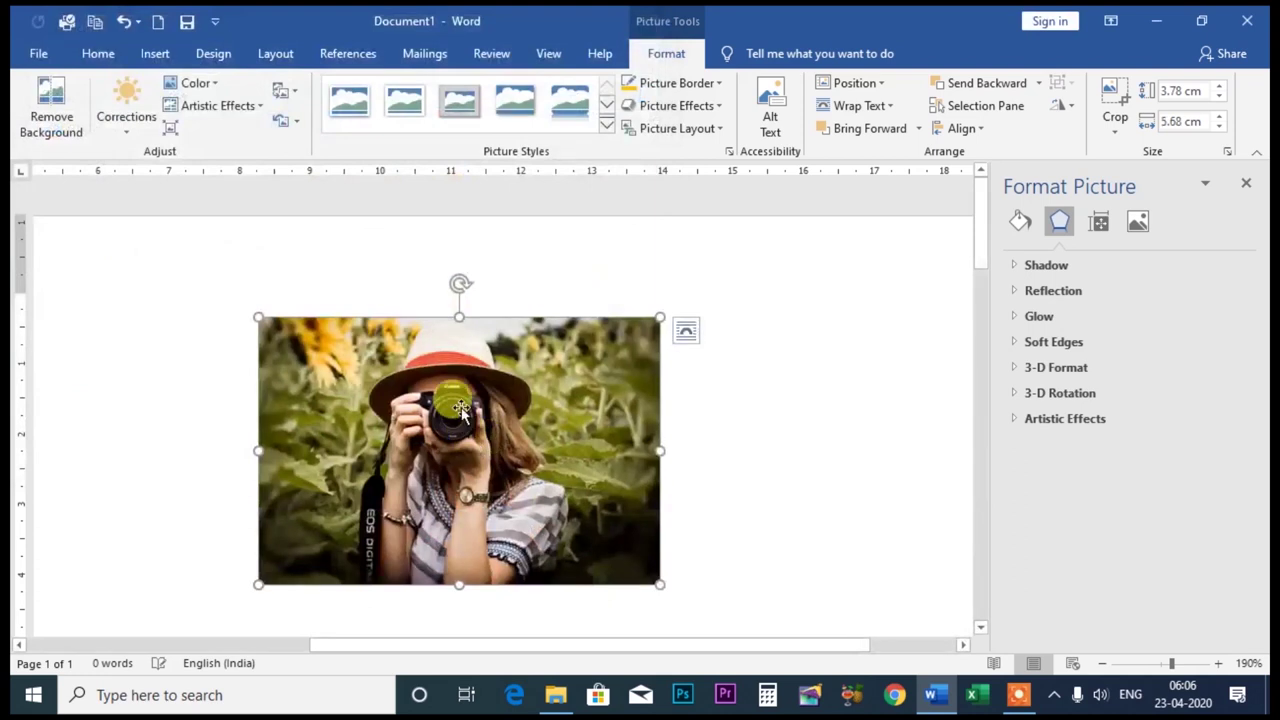
{"action": "left_click", "coordinate": [285, 91]}
Search online pictures for 'god' and replace the photo with the second result, a four-armed deity painting
{"action": "left_click", "coordinate": [338, 140]}
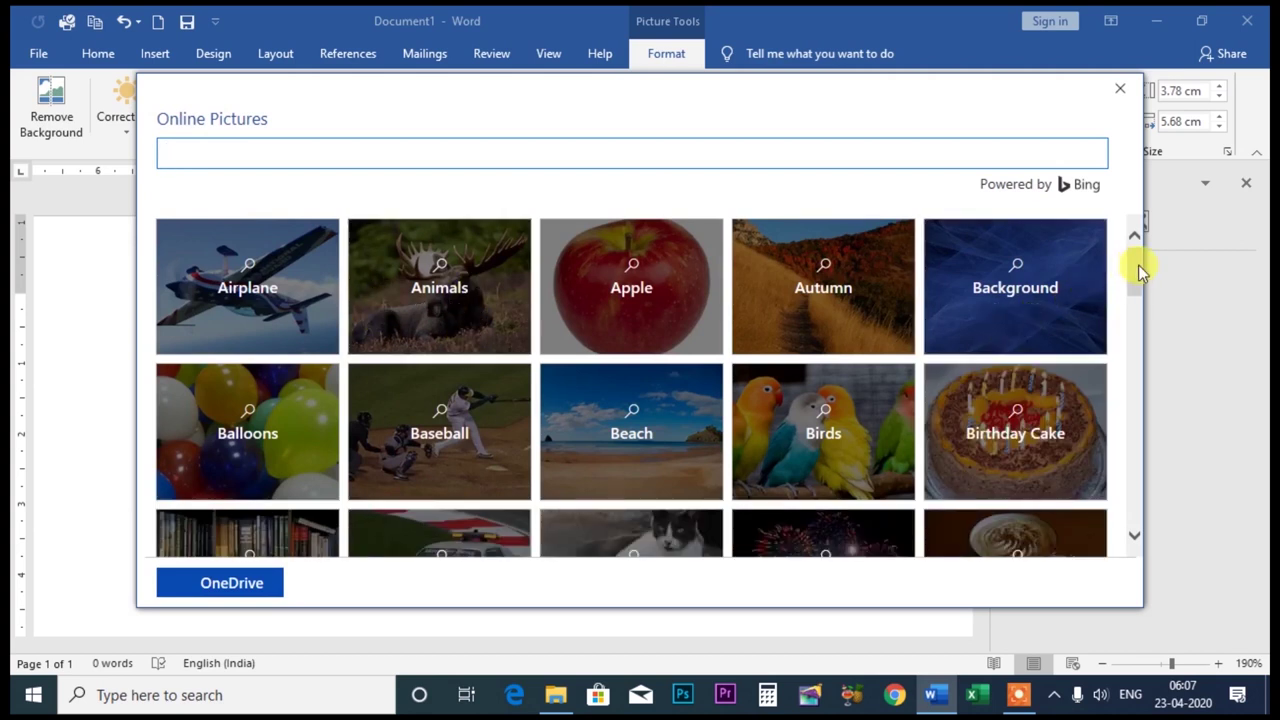
{"action": "mouse_move", "coordinate": [1138, 265]}
{"action": "left_mouse_down"}
{"action": "mouse_move", "coordinate": [1146, 332]}
{"action": "mouse_move", "coordinate": [1143, 251]}
{"action": "left_mouse_up"}
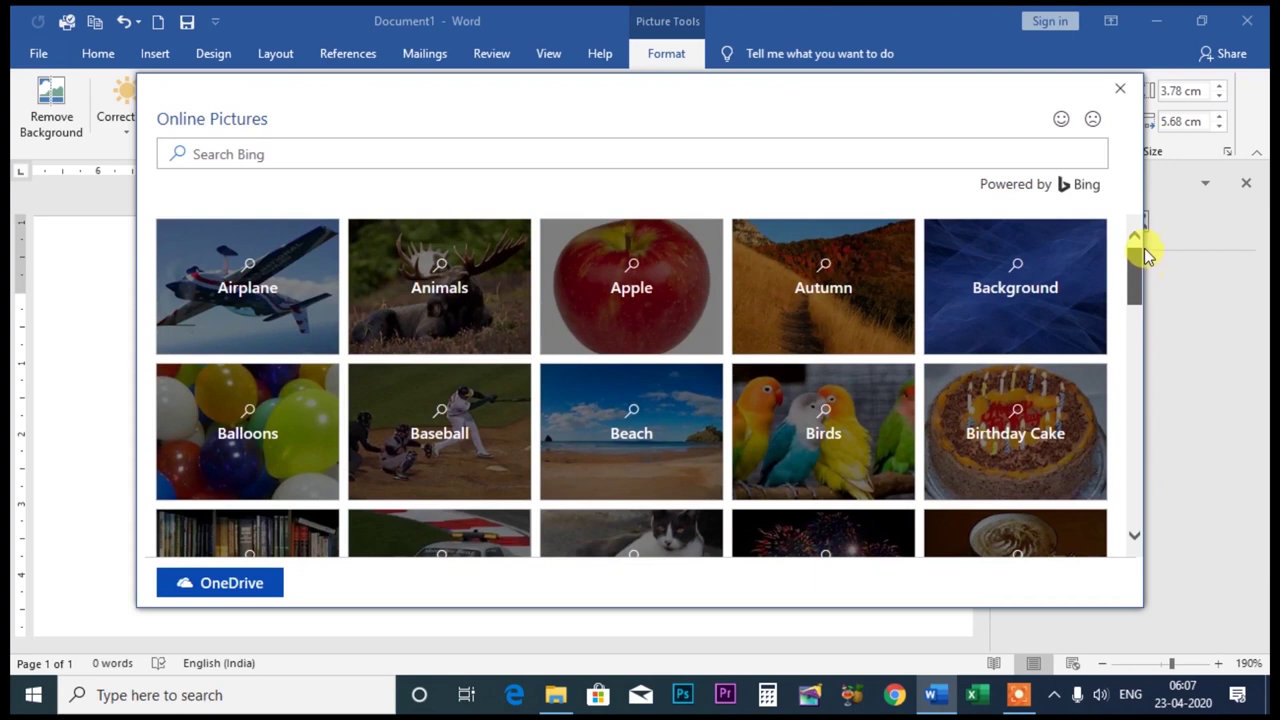
{"action": "left_click", "coordinate": [665, 308]}
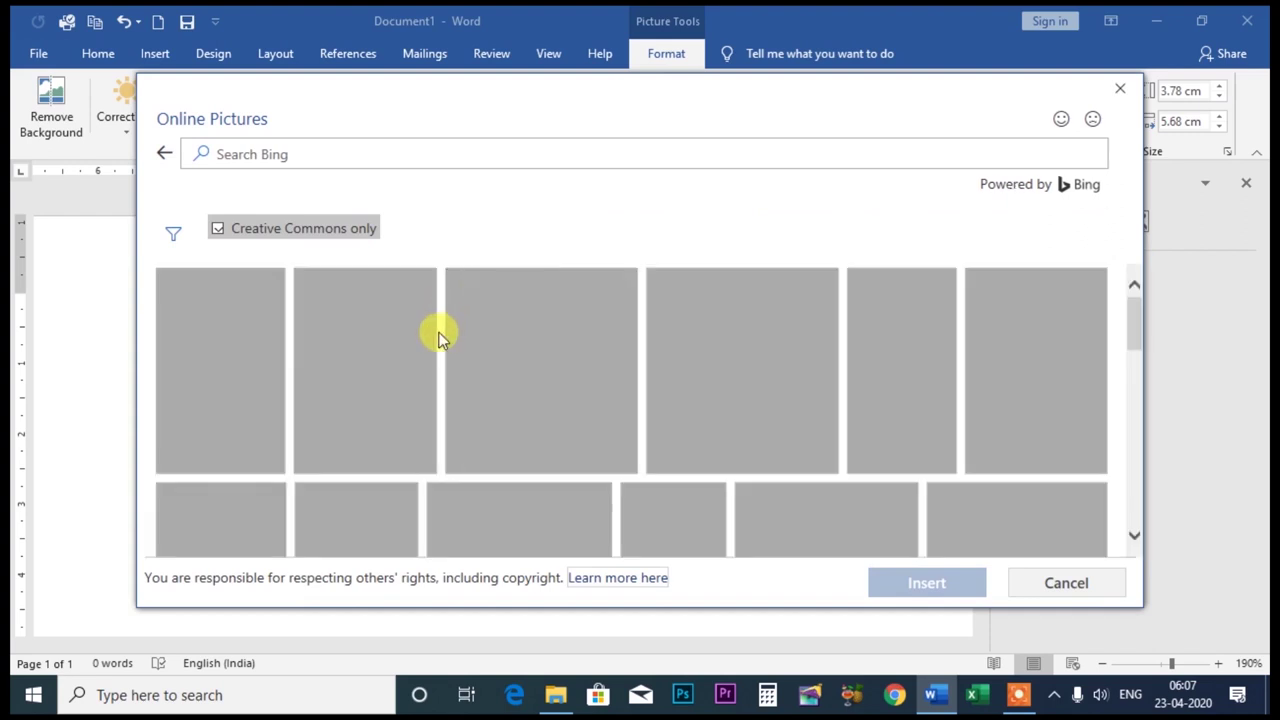
{"action": "left_click", "coordinate": [267, 150]}
{"action": "type", "text": "god"}
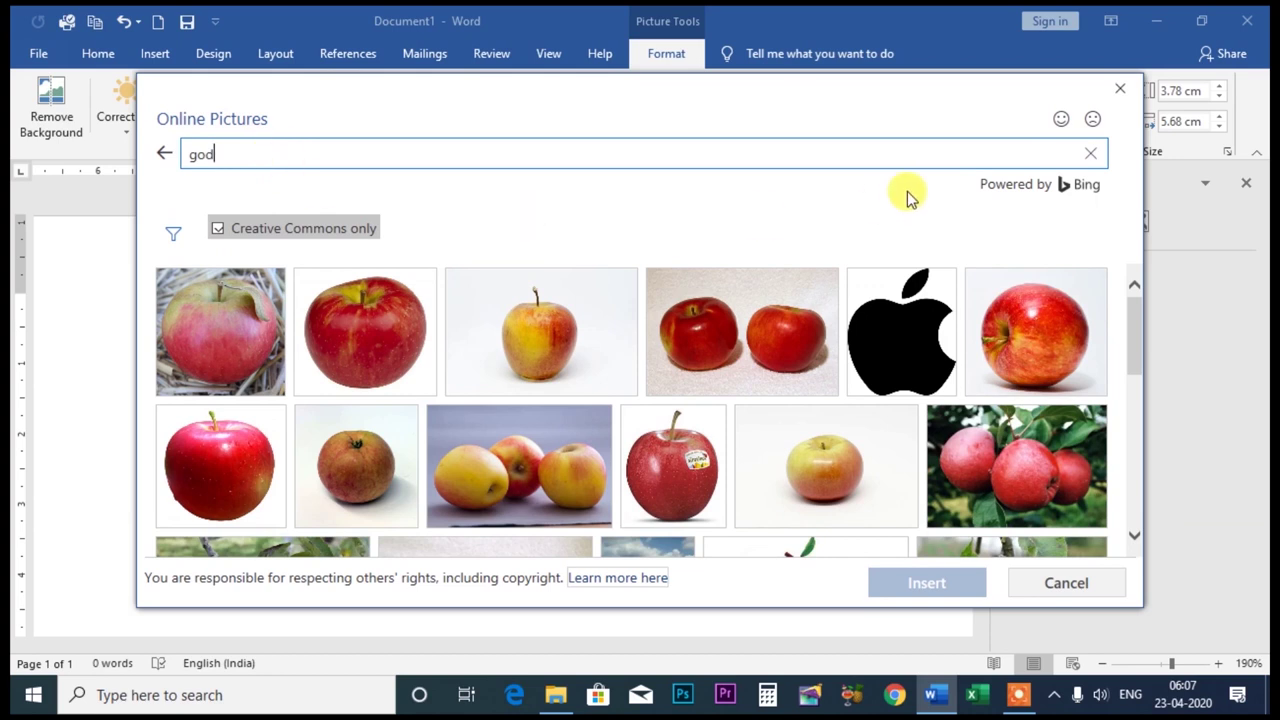
{"action": "key", "text": "Return"}
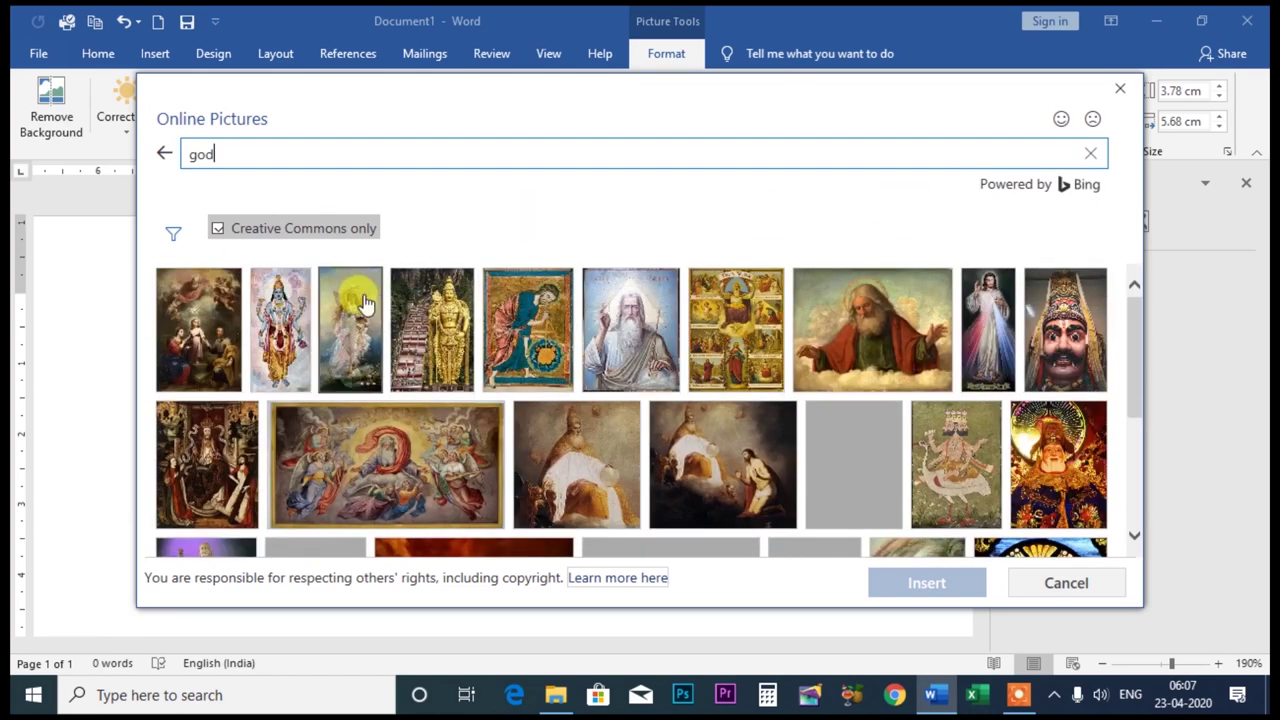
{"action": "left_click", "coordinate": [286, 308]}
{"action": "left_click", "coordinate": [926, 584]}
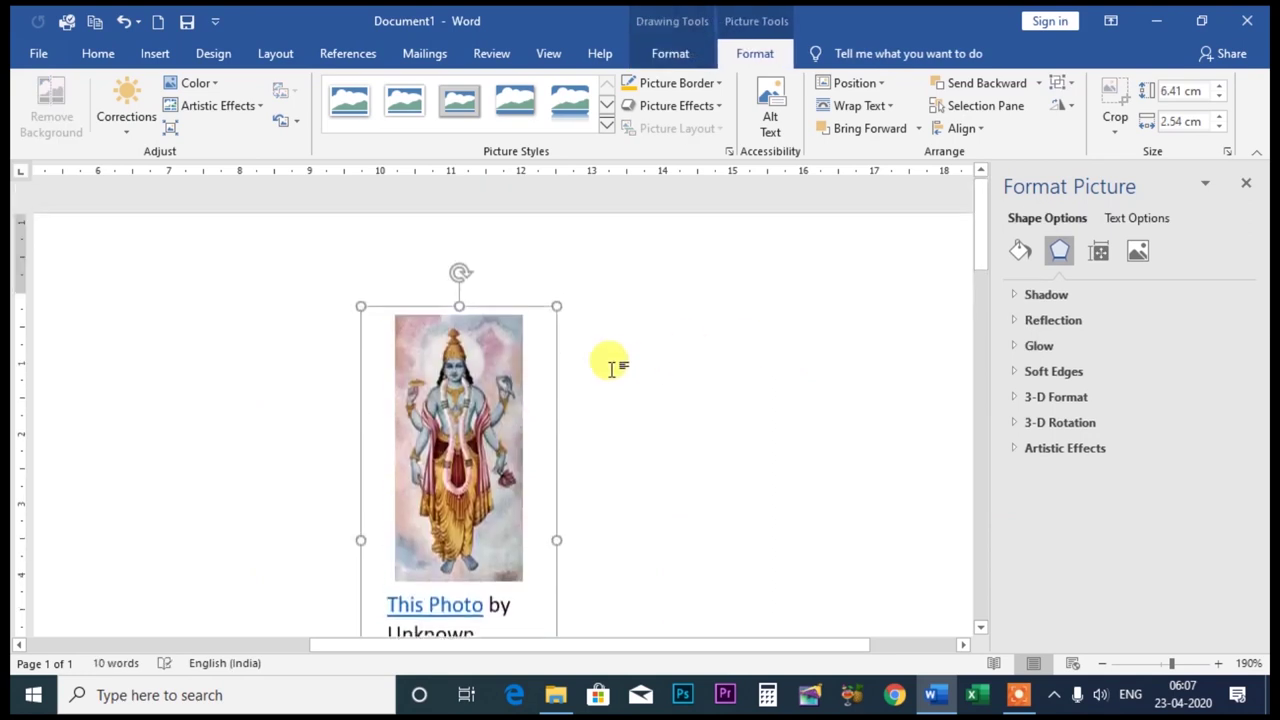
Delete the deity painting, then its 'This Photo by' attribution caption box
{"action": "scroll", "coordinate": [595, 380], "scroll_direction": "down", "scroll_amount": 2}
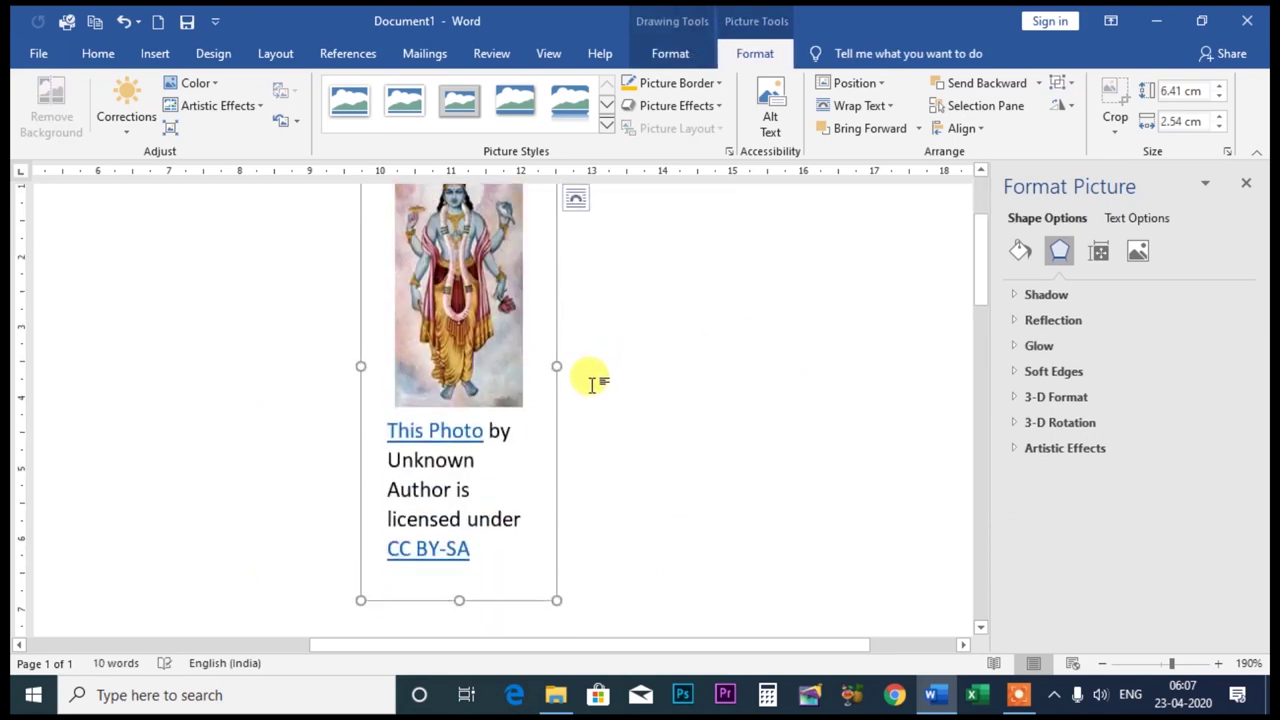
{"action": "scroll", "coordinate": [592, 383], "scroll_direction": "up", "scroll_amount": 2}
{"action": "left_click", "coordinate": [489, 380]}
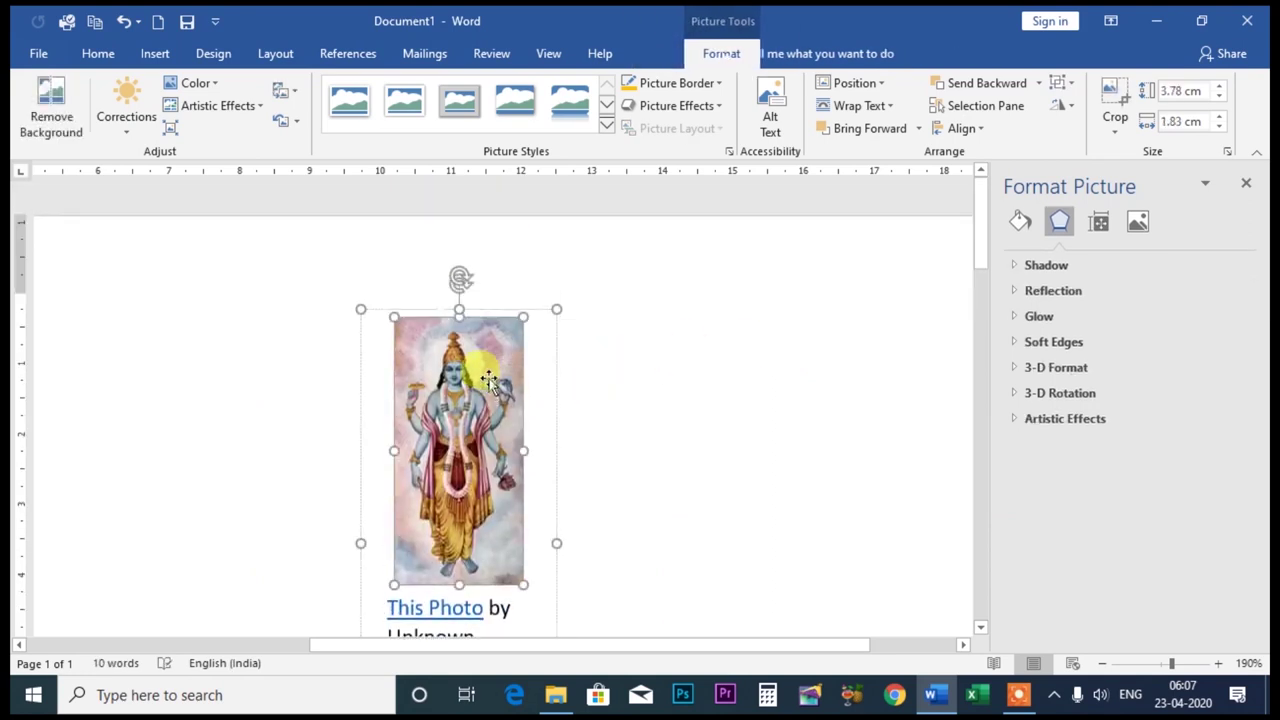
{"action": "key", "text": "Delete"}
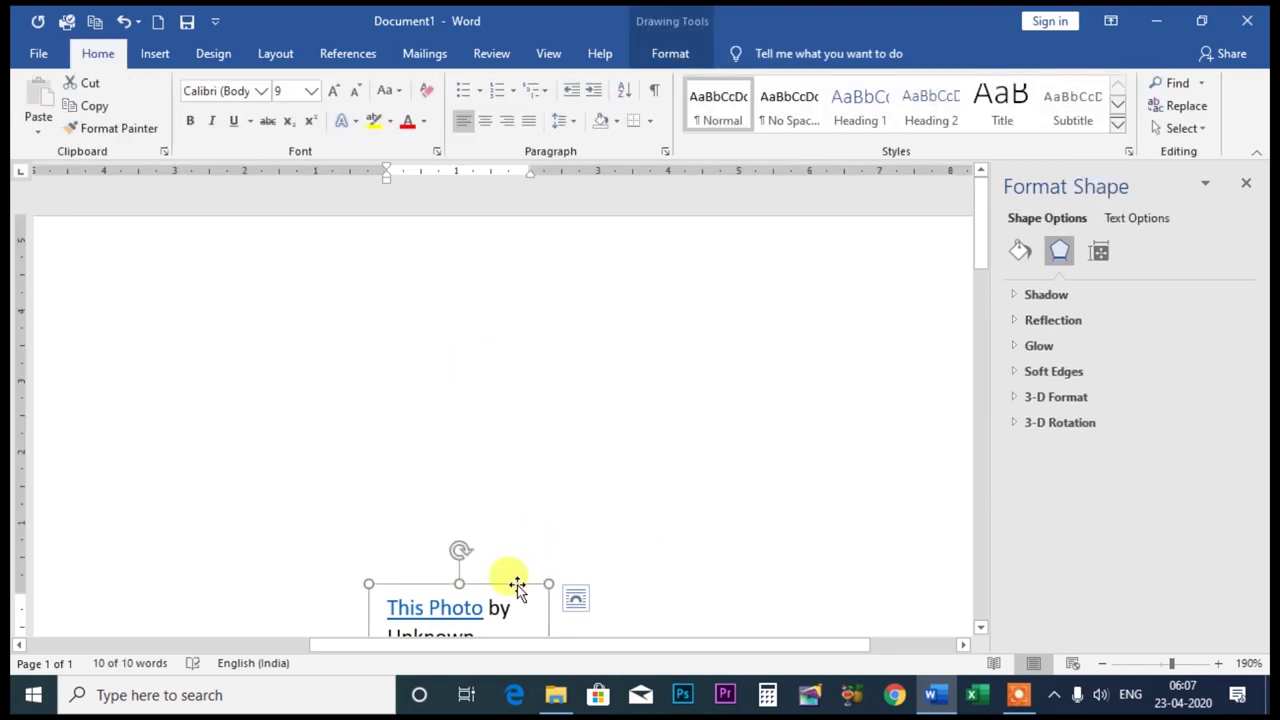
{"action": "key", "text": "Delete"}
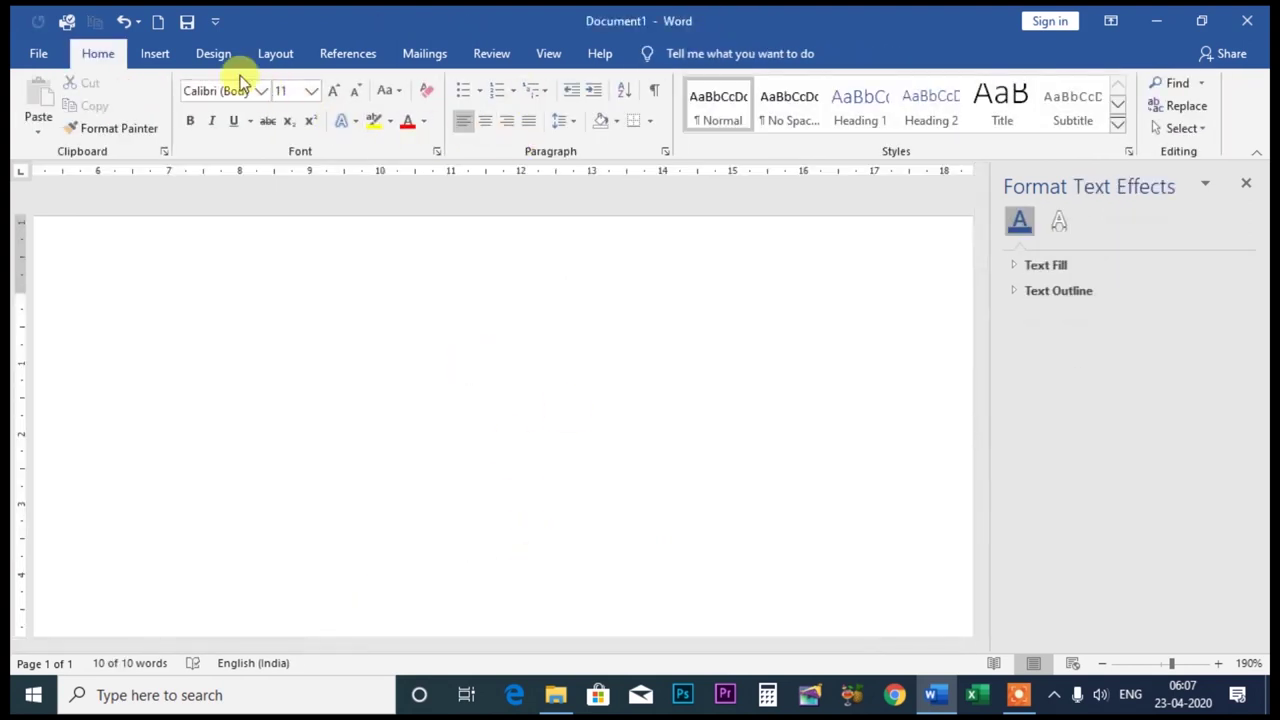
{"action": "left_click", "coordinate": [152, 55]}
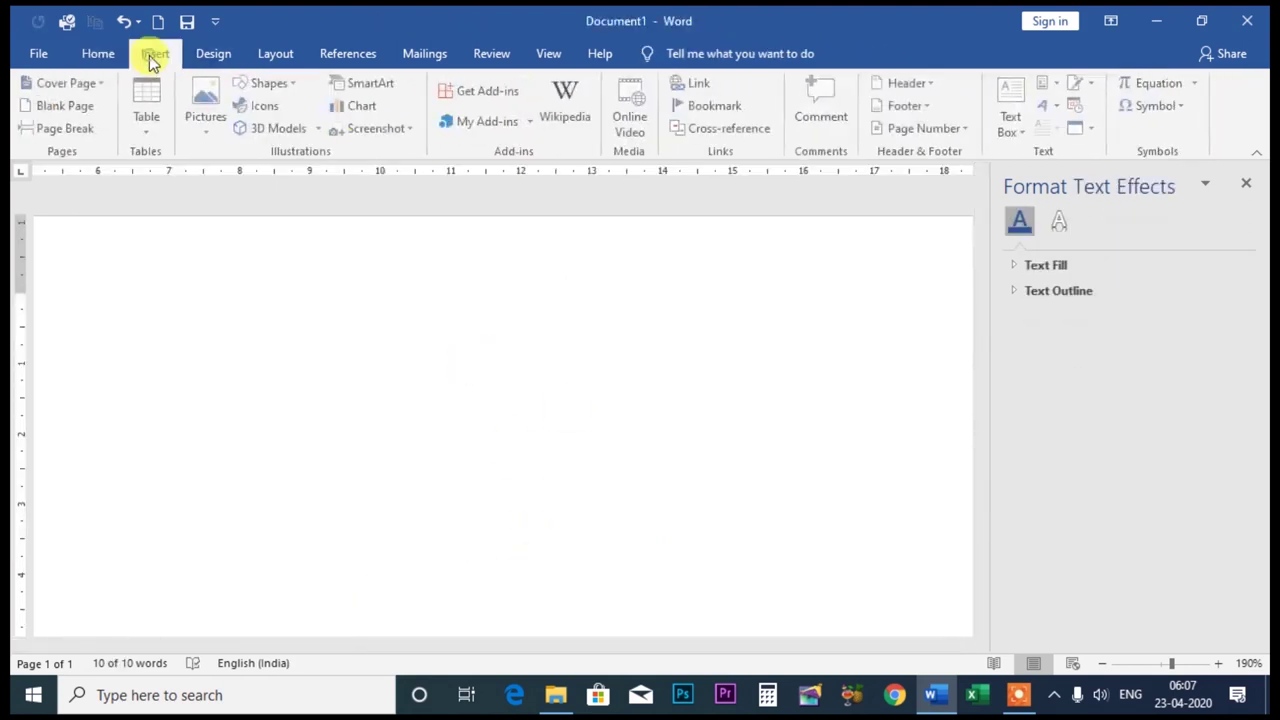
Insert pexels-photo-414192 from this device, placed at 11.78 × 17.64 cm
{"action": "left_click", "coordinate": [209, 118]}
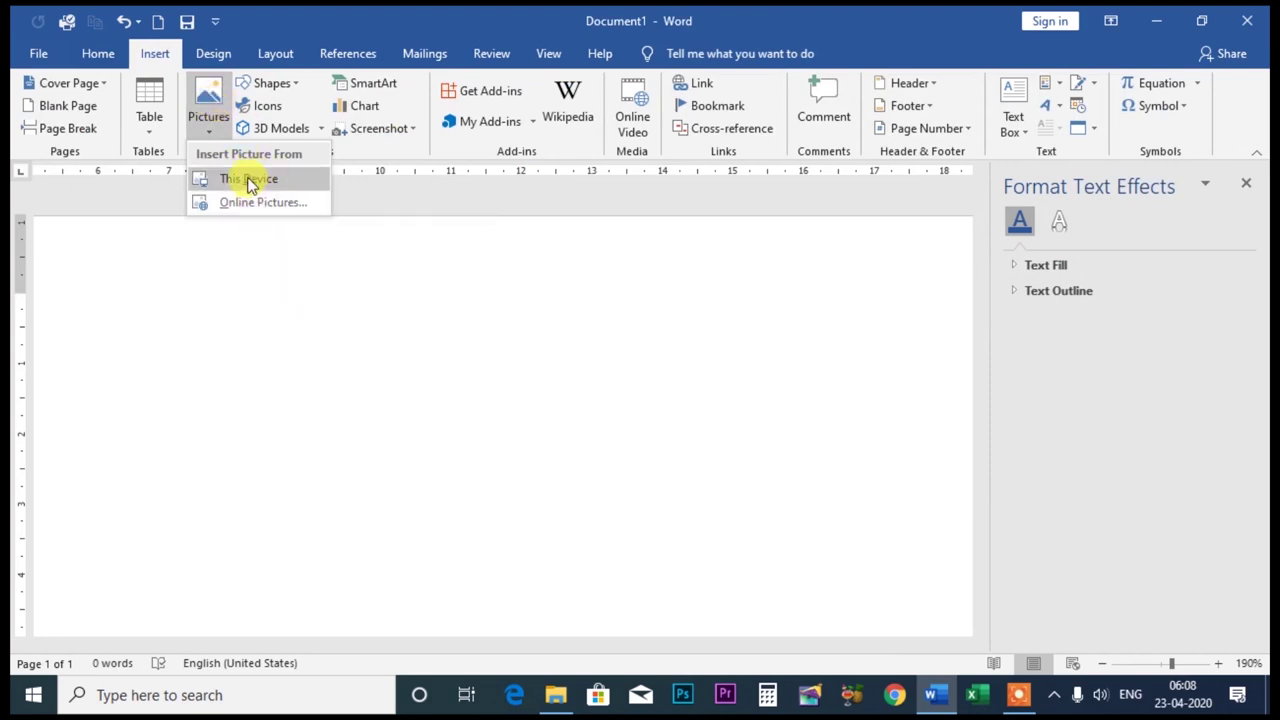
{"action": "left_click", "coordinate": [248, 178]}
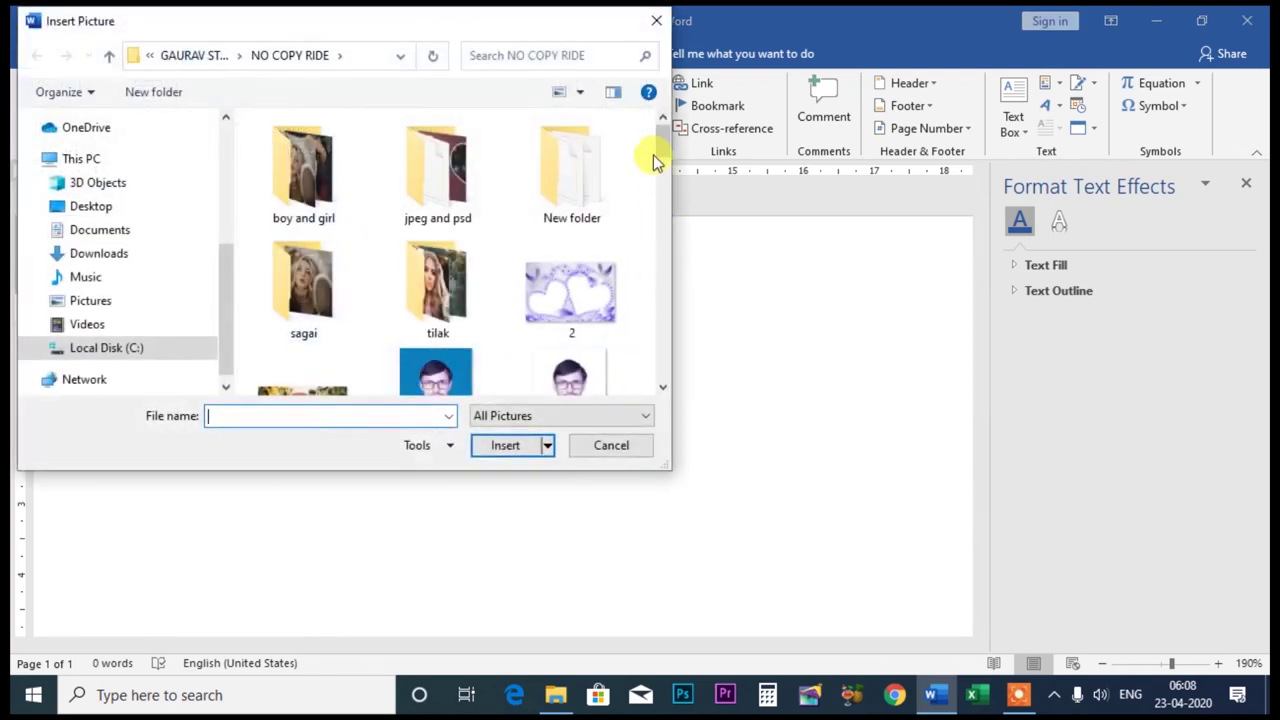
{"action": "left_click_drag", "start_coordinate": [654, 155], "coordinate": [660, 192]}
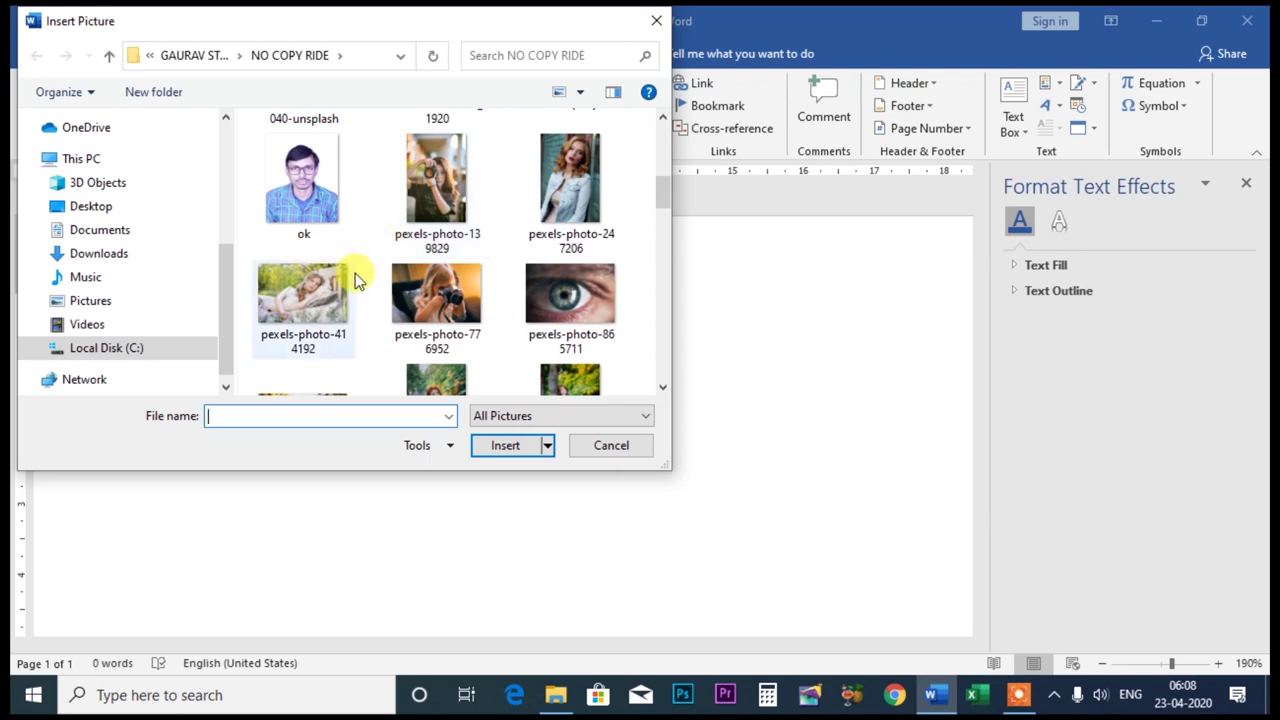
{"action": "left_click", "coordinate": [339, 288]}
{"action": "left_click", "coordinate": [507, 447]}
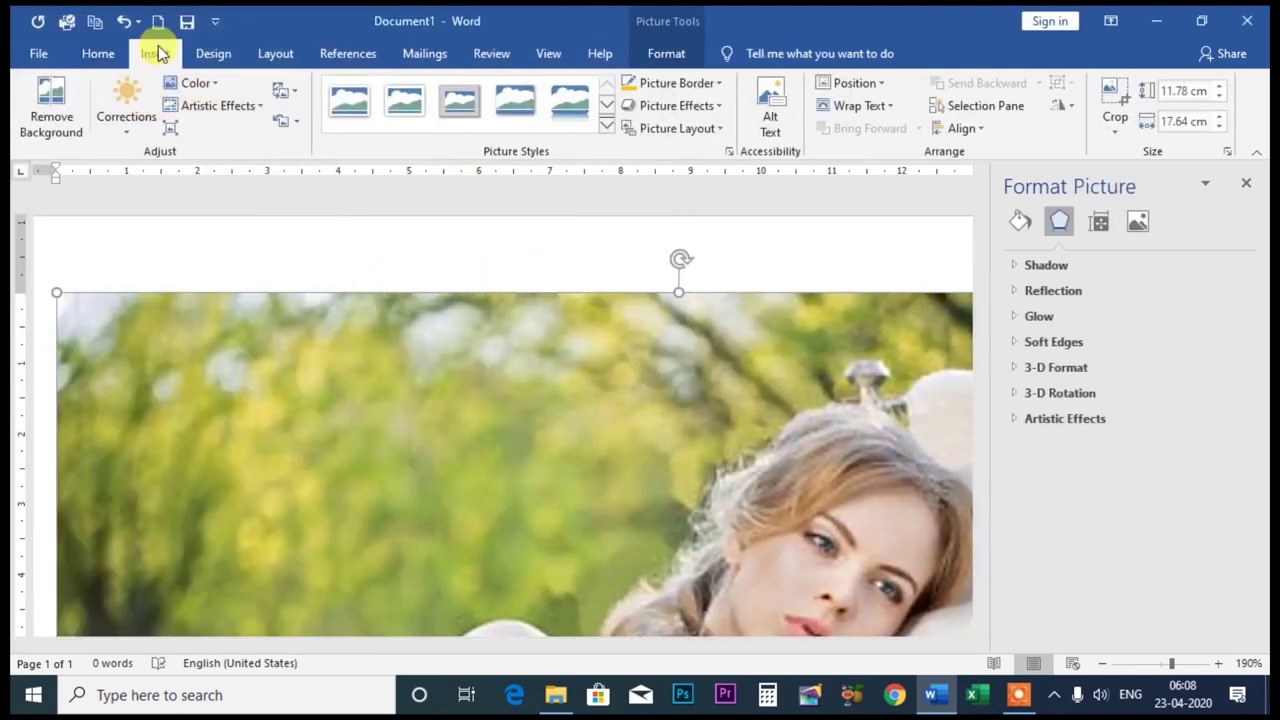
Insert the first image from the online Fish category, an orange-striped butterflyfish at 13.45 × 18.8 cm
{"action": "left_click", "coordinate": [155, 53]}
{"action": "left_click", "coordinate": [211, 135]}
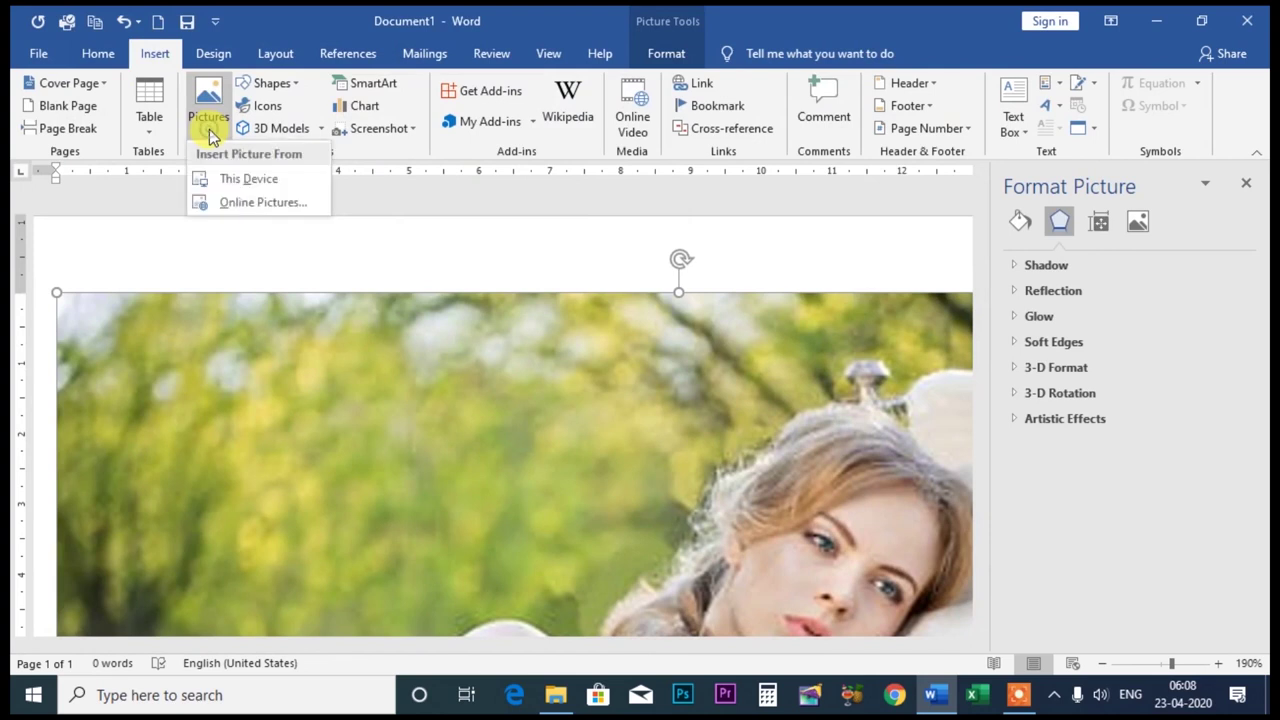
{"action": "left_click", "coordinate": [252, 204]}
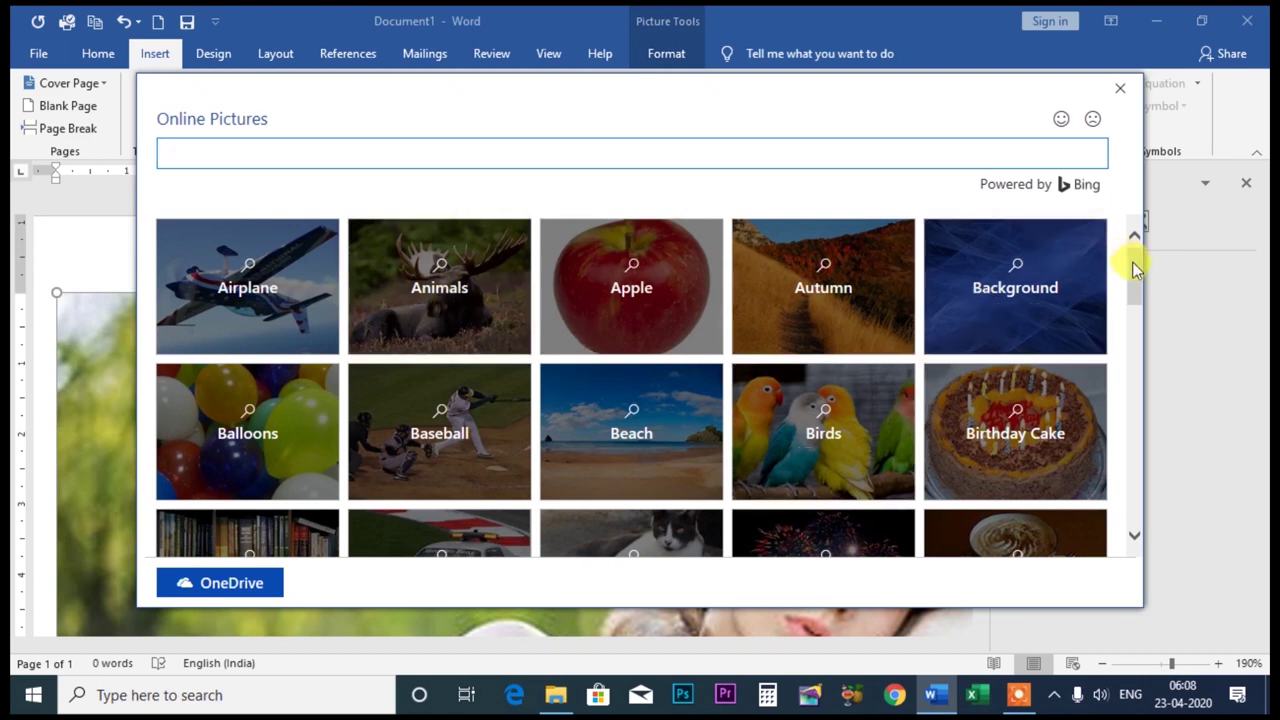
{"action": "left_click_drag", "start_coordinate": [1136, 268], "coordinate": [1137, 348]}
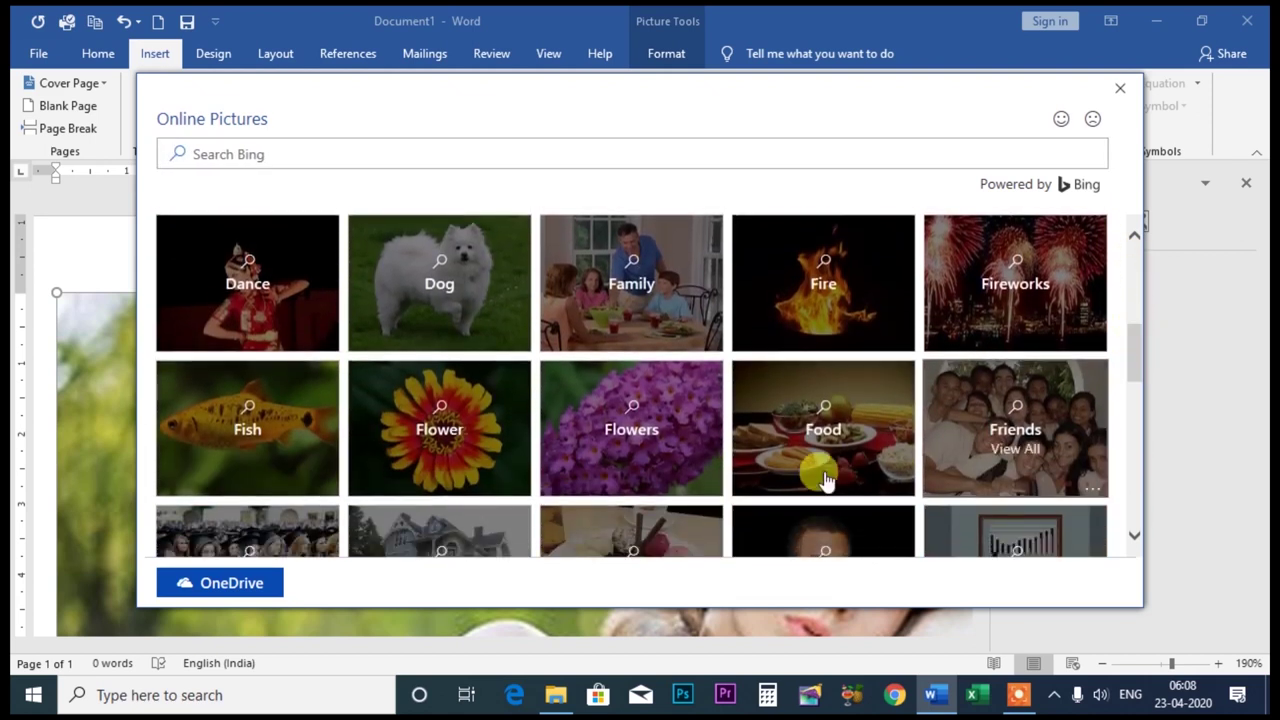
{"action": "left_click", "coordinate": [229, 426]}
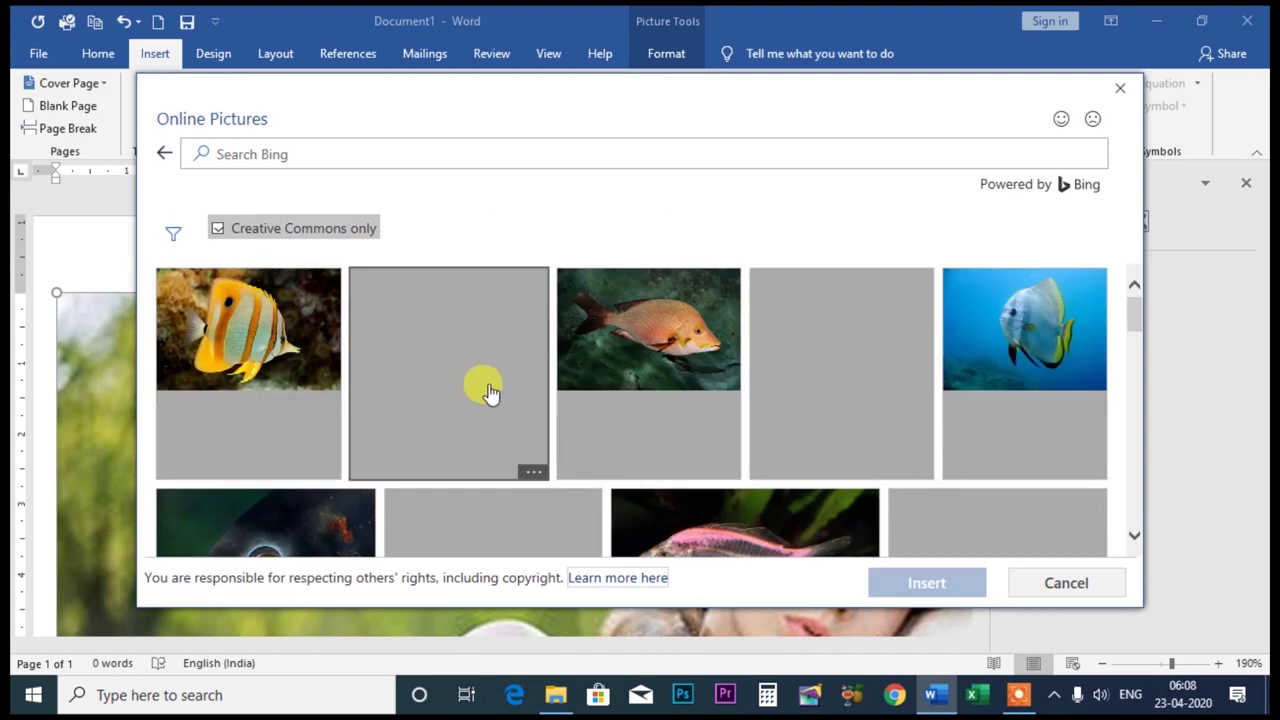
{"action": "left_click", "coordinate": [256, 338]}
{"action": "left_click", "coordinate": [921, 584]}
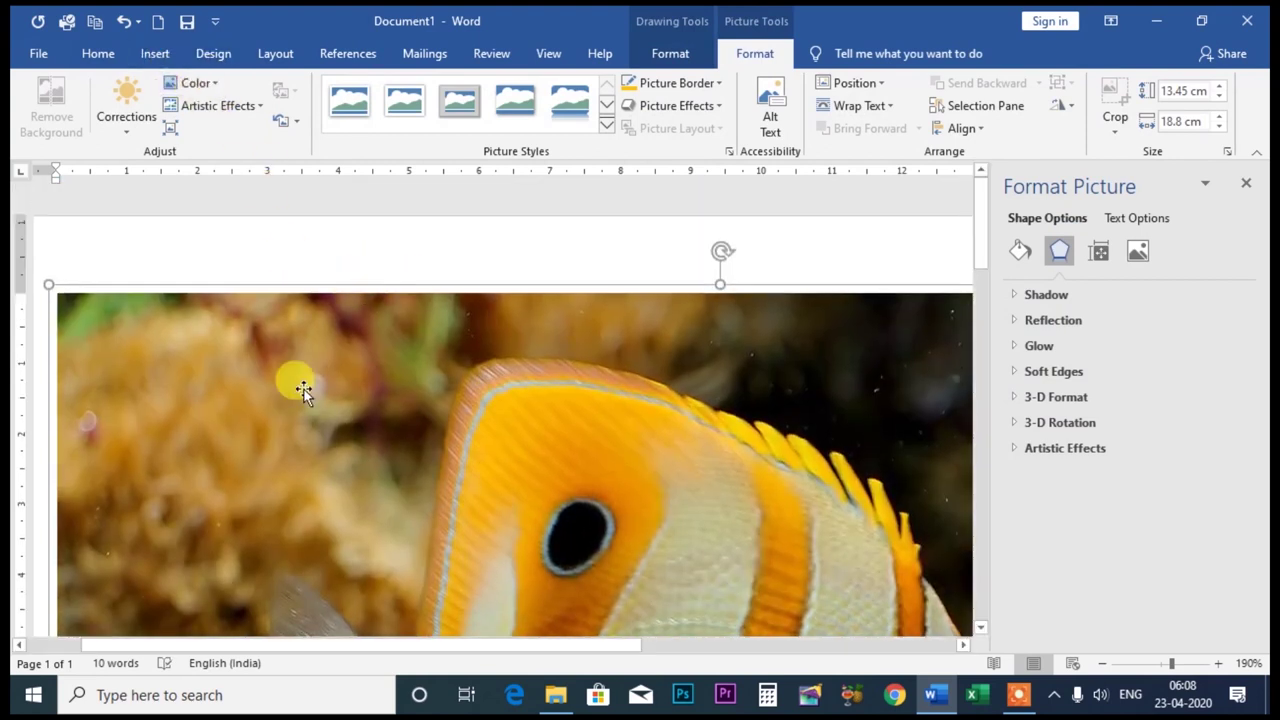
Open the icon library and browse the Arts and Arrows icon categories
{"action": "left_click", "coordinate": [290, 93]}
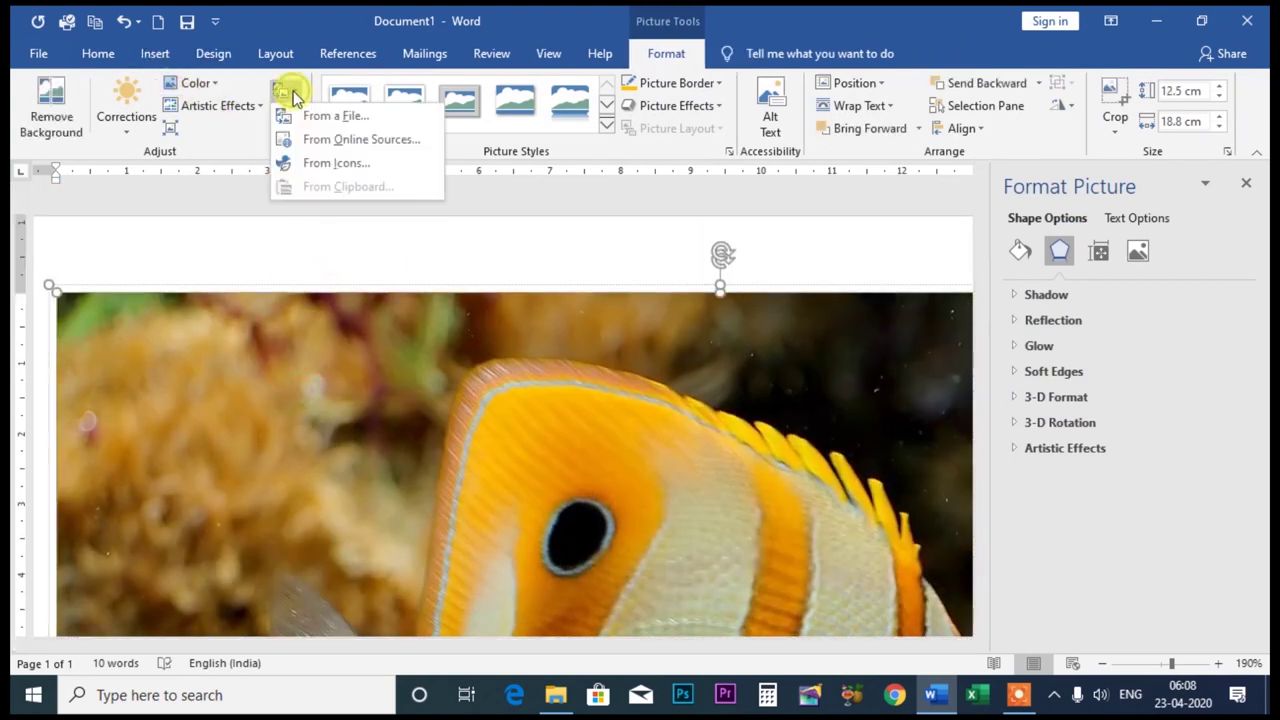
{"action": "left_click", "coordinate": [324, 170]}
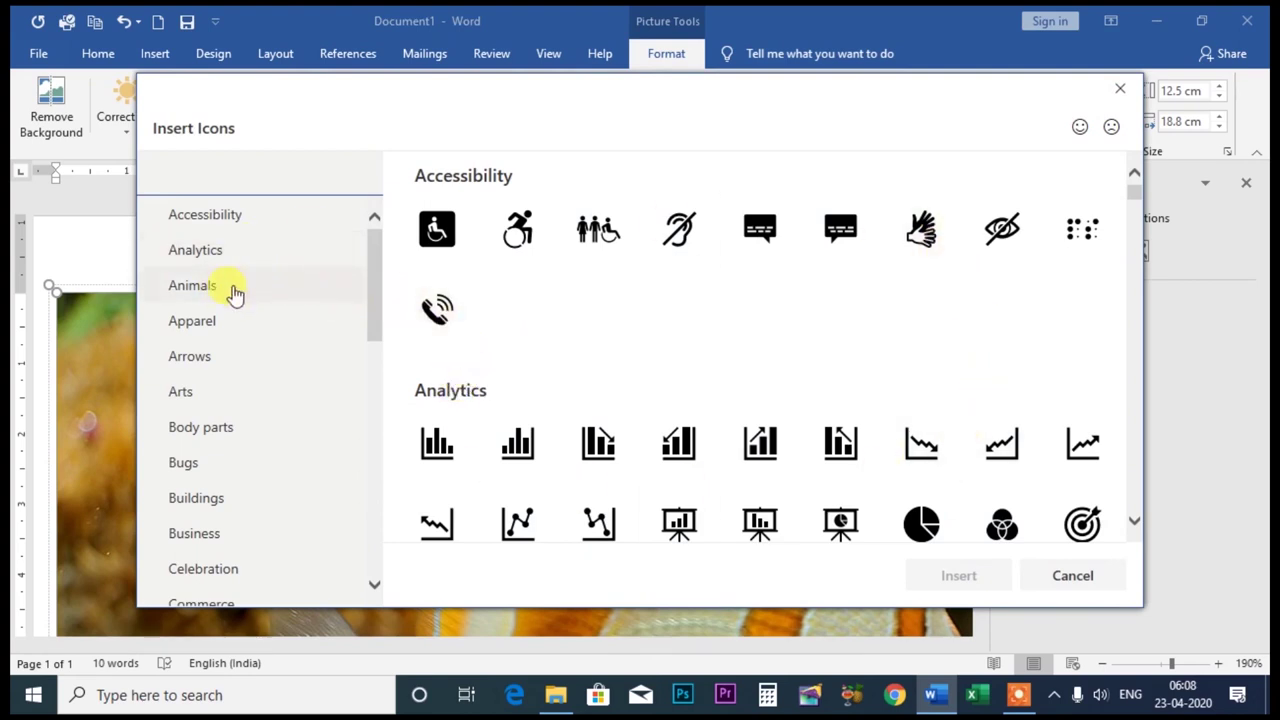
{"action": "scroll", "coordinate": [380, 290], "scroll_direction": "down", "scroll_amount": 5}
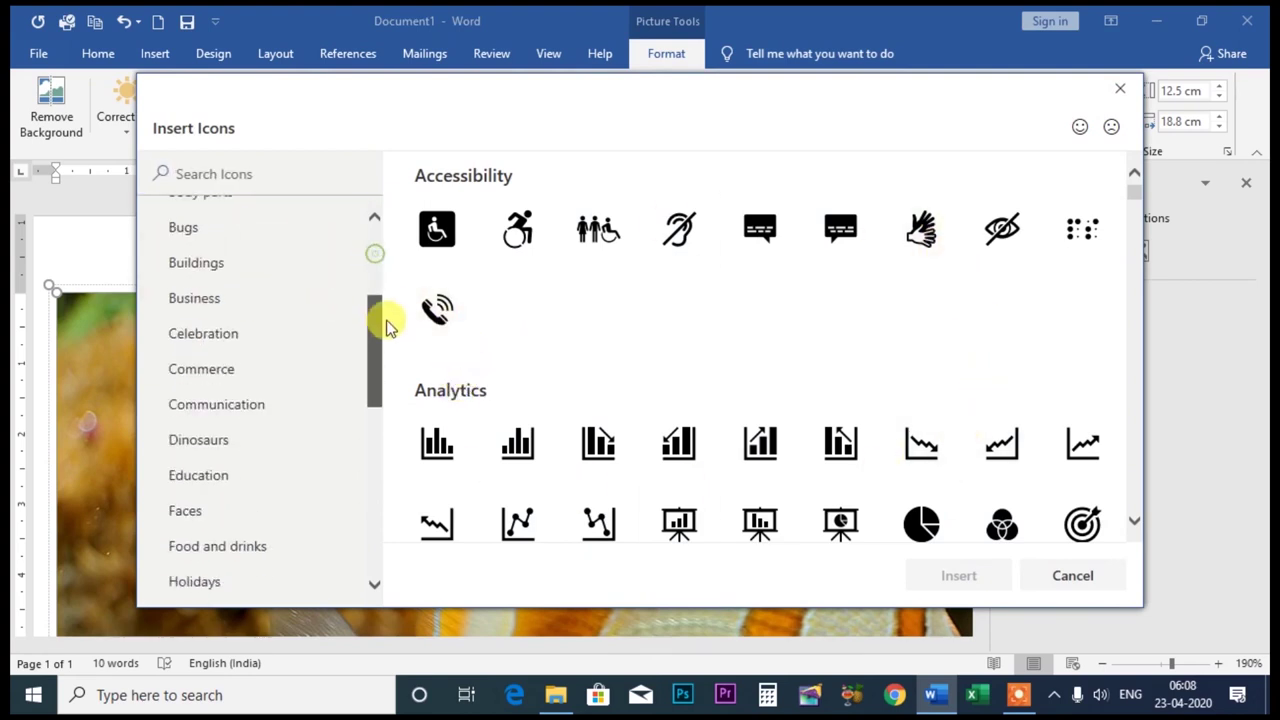
{"action": "scroll", "coordinate": [360, 325], "scroll_direction": "up", "scroll_amount": 5}
{"action": "left_click", "coordinate": [180, 371]}
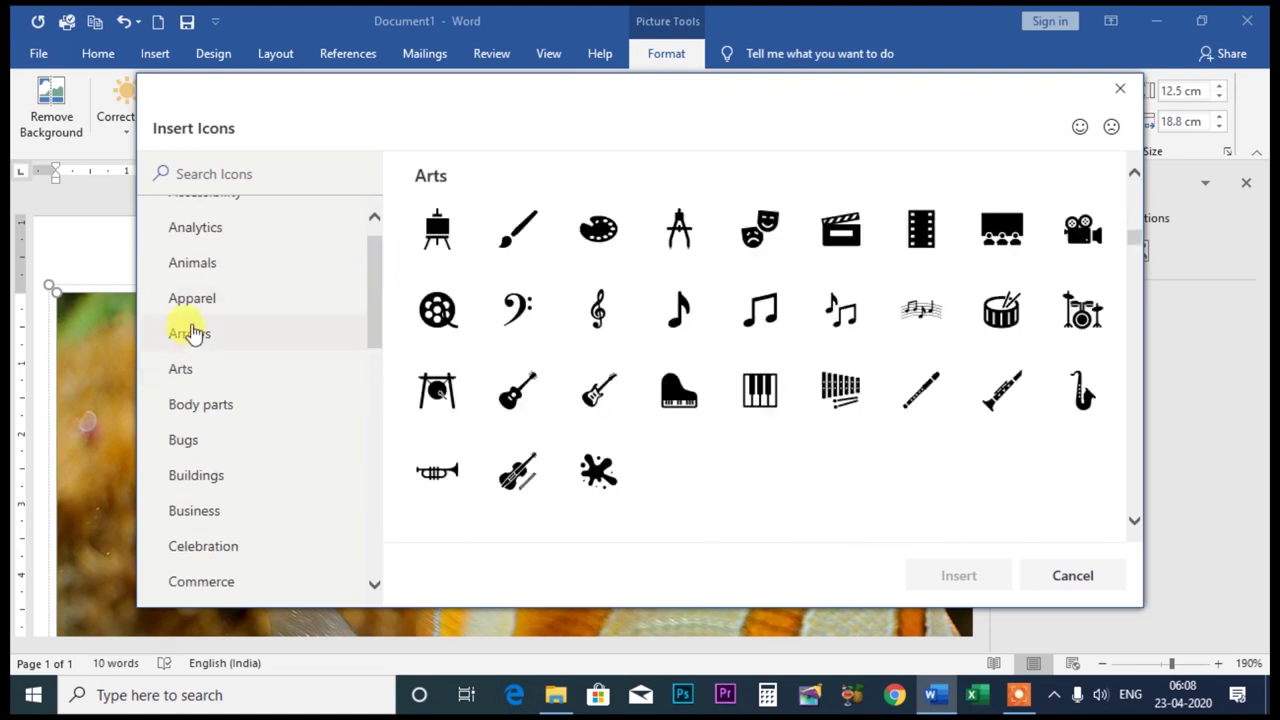
{"action": "left_click", "coordinate": [189, 333]}
{"action": "scroll", "coordinate": [378, 300], "scroll_direction": "down", "scroll_amount": 1}
{"action": "left_click_drag", "start_coordinate": [378, 300], "coordinate": [372, 330]}
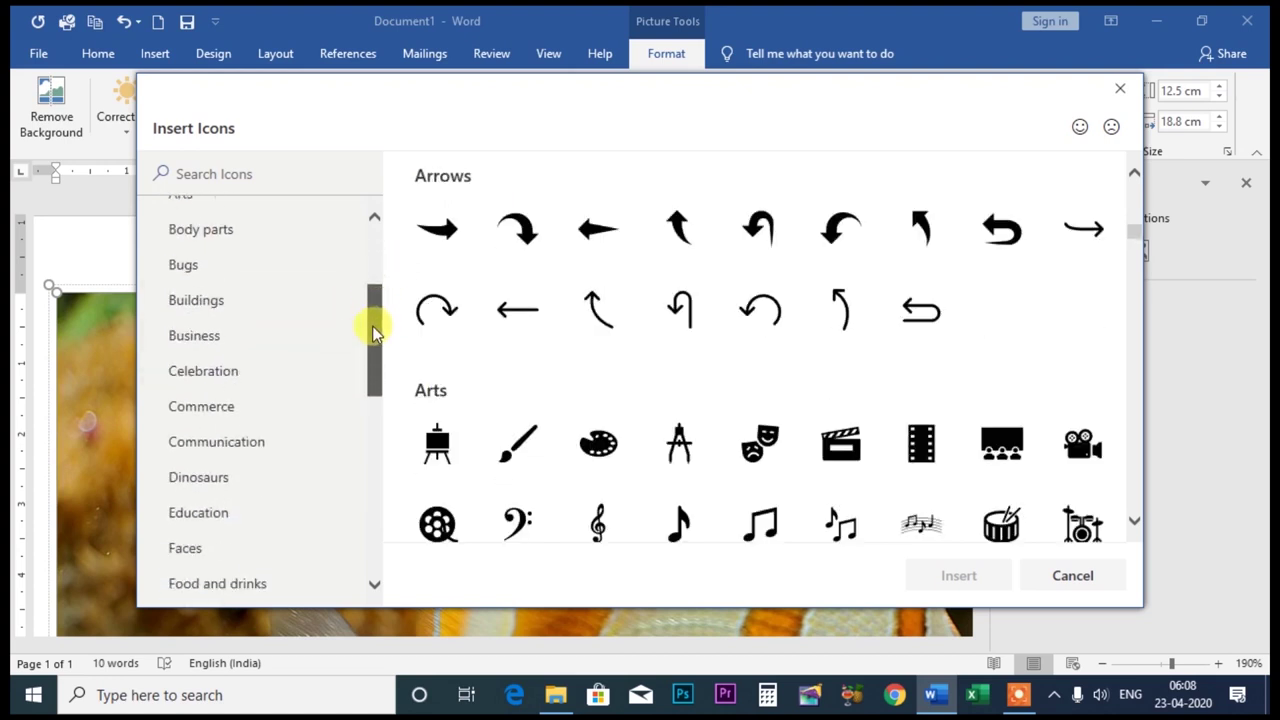
Insert the black handshake icon from the Business category
{"action": "left_click", "coordinate": [190, 540]}
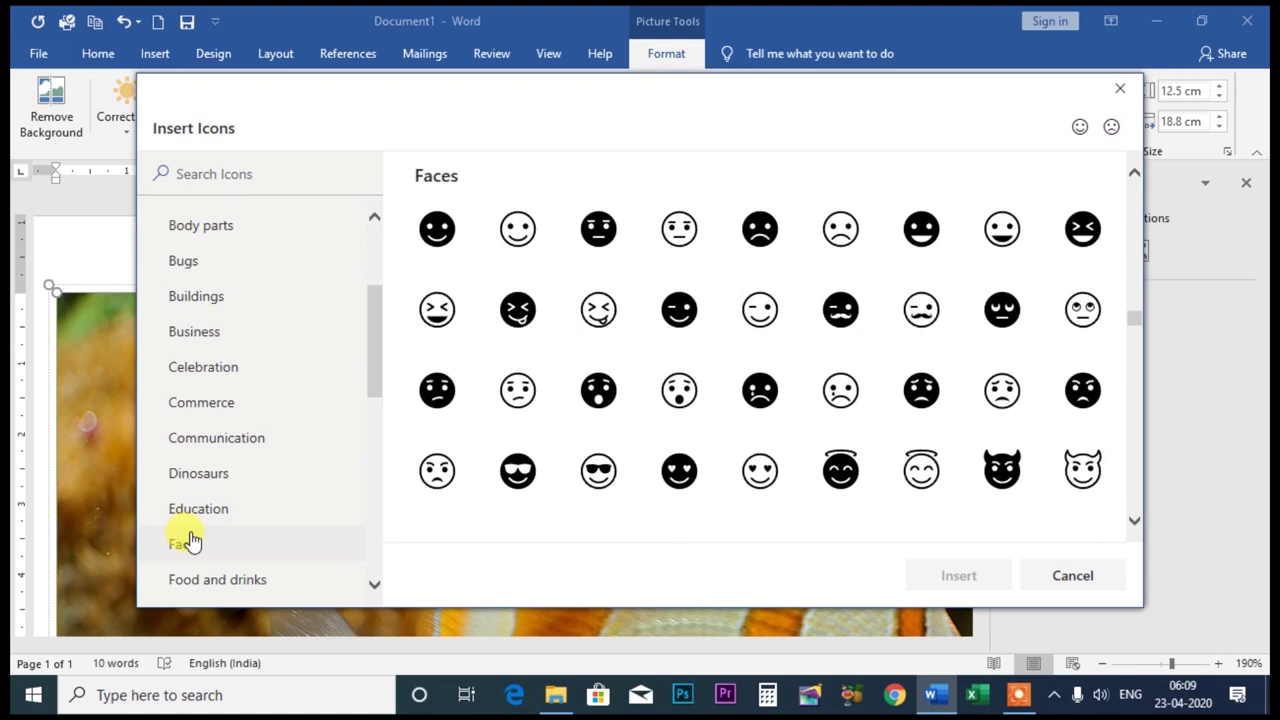
{"action": "left_click", "coordinate": [203, 478]}
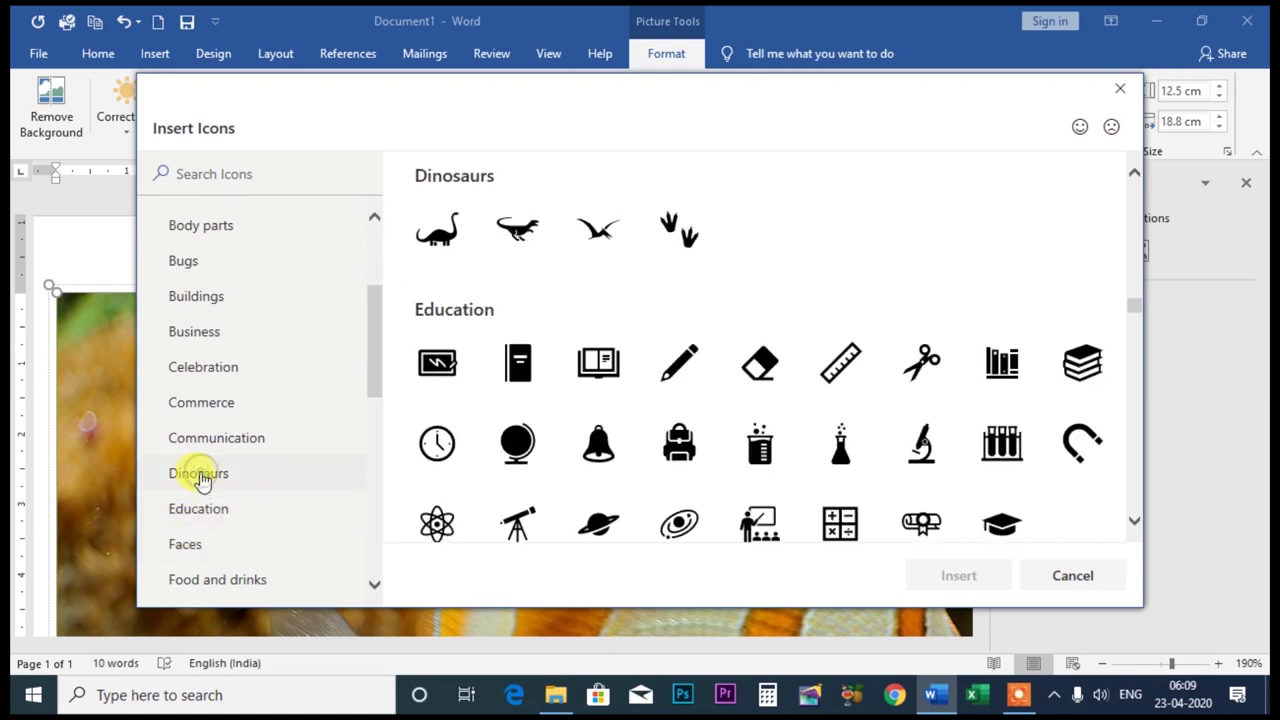
{"action": "left_click", "coordinate": [193, 340]}
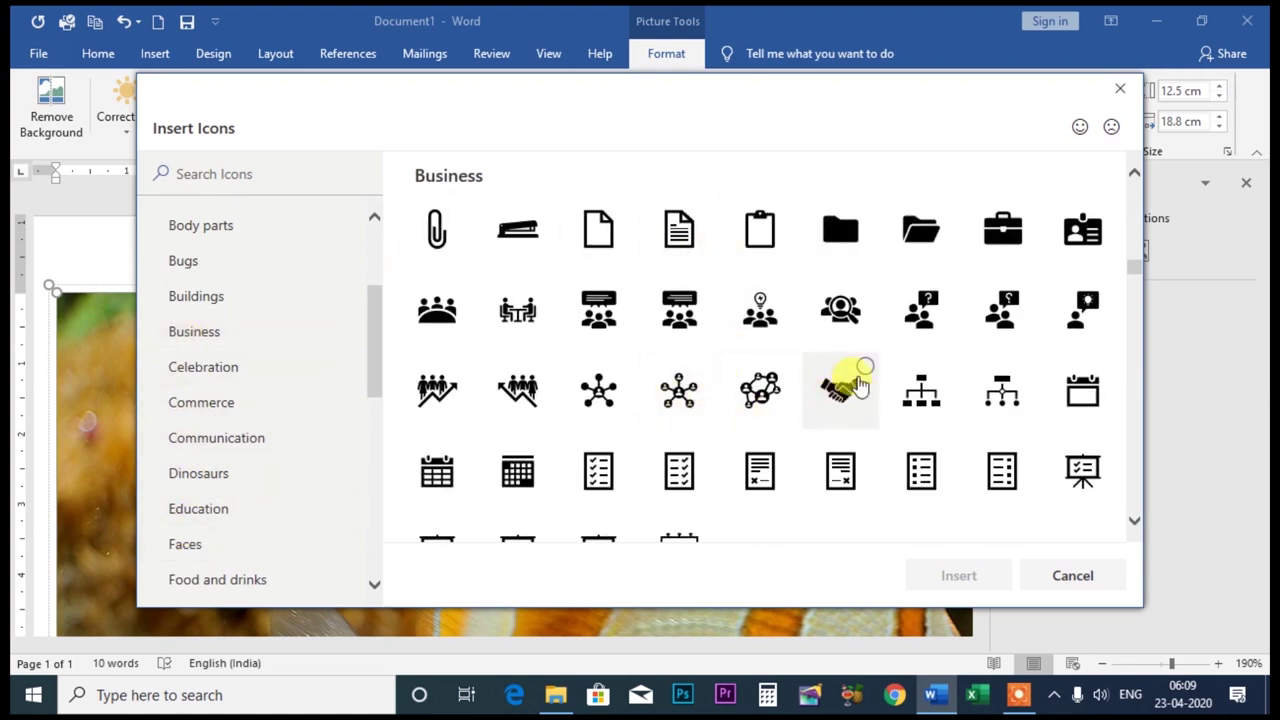
{"action": "left_click", "coordinate": [846, 390]}
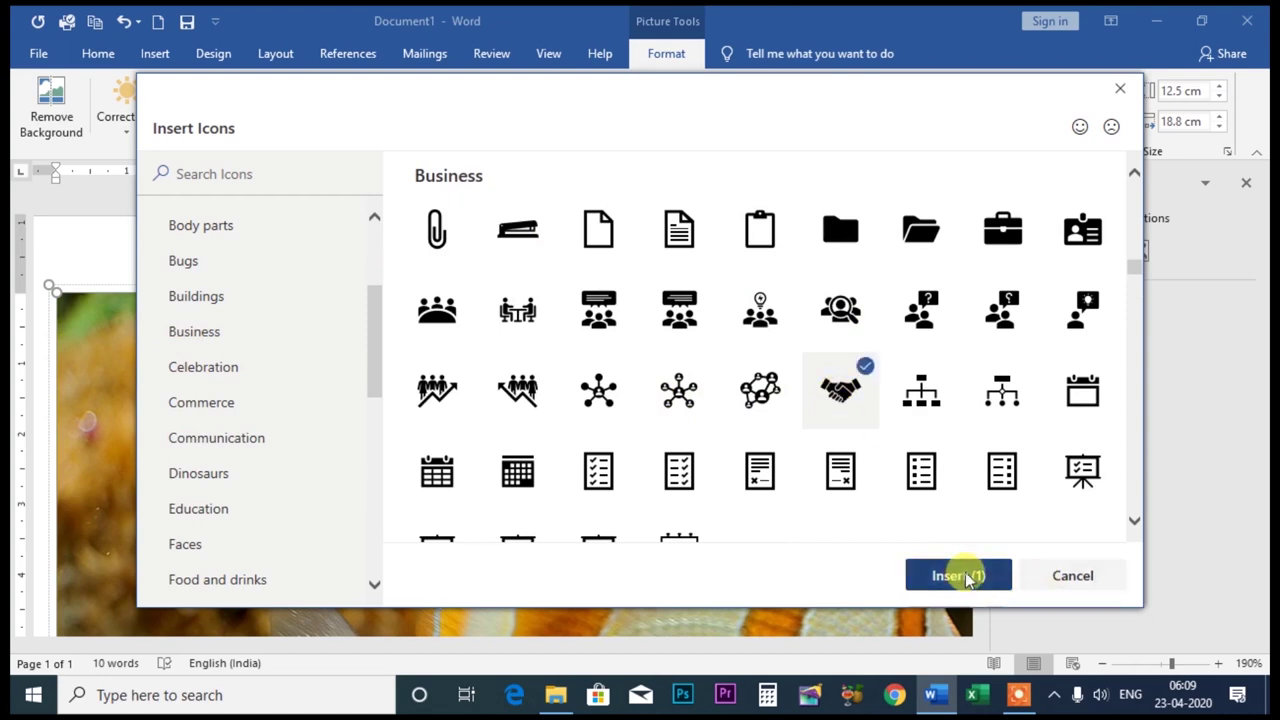
{"action": "left_click", "coordinate": [966, 577]}
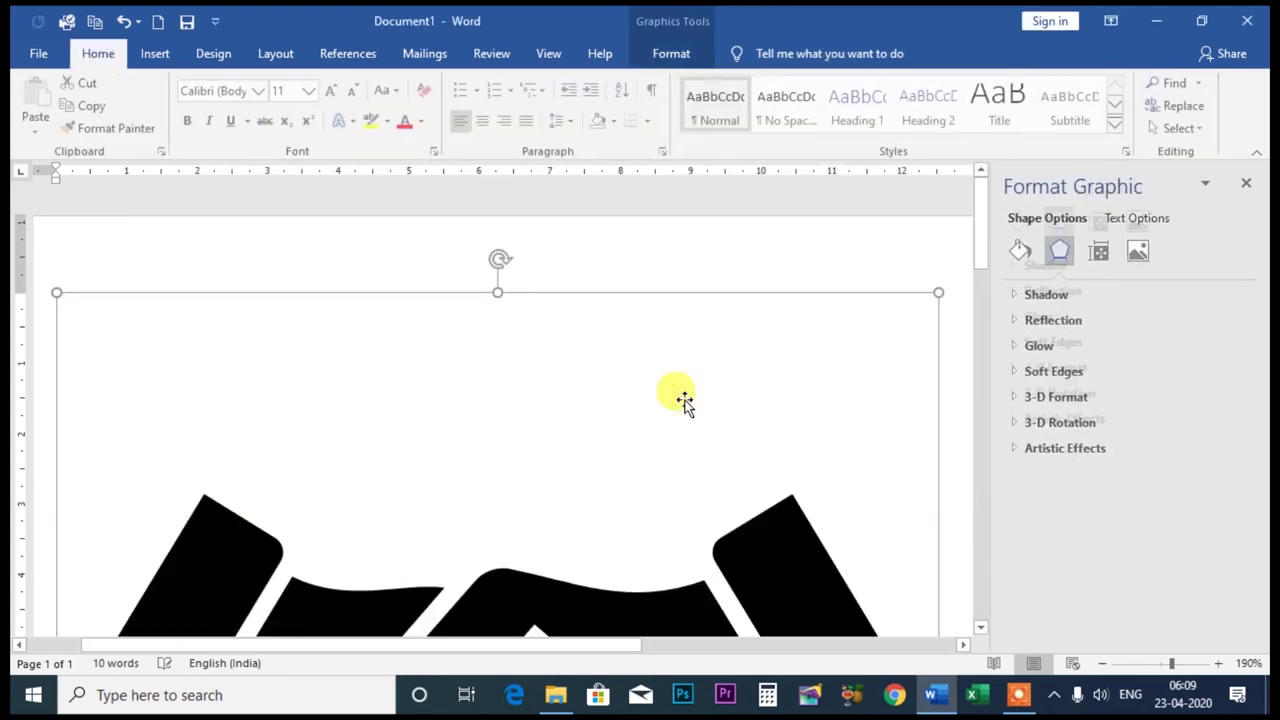
Show the Insert tab and zoom out until the whole handshake icon fits in view
{"action": "scroll", "coordinate": [683, 400], "scroll_direction": "up", "scroll_amount": 3}
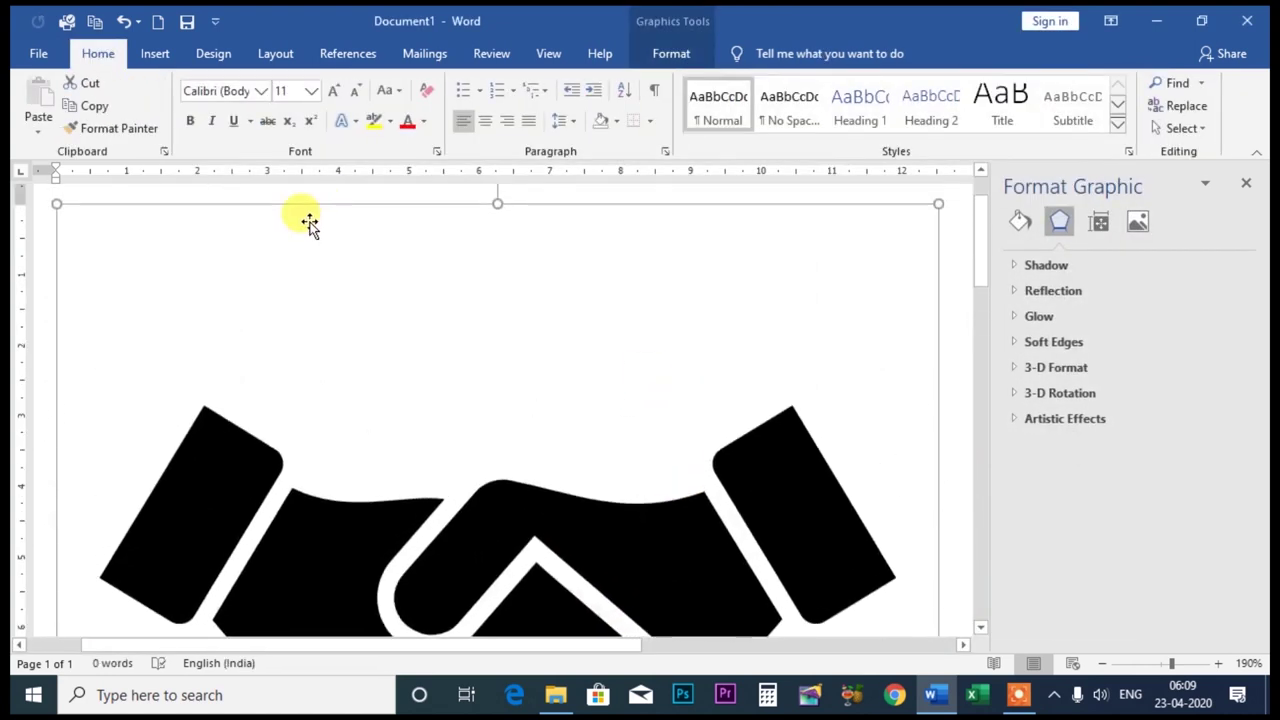
{"action": "left_click", "coordinate": [163, 56]}
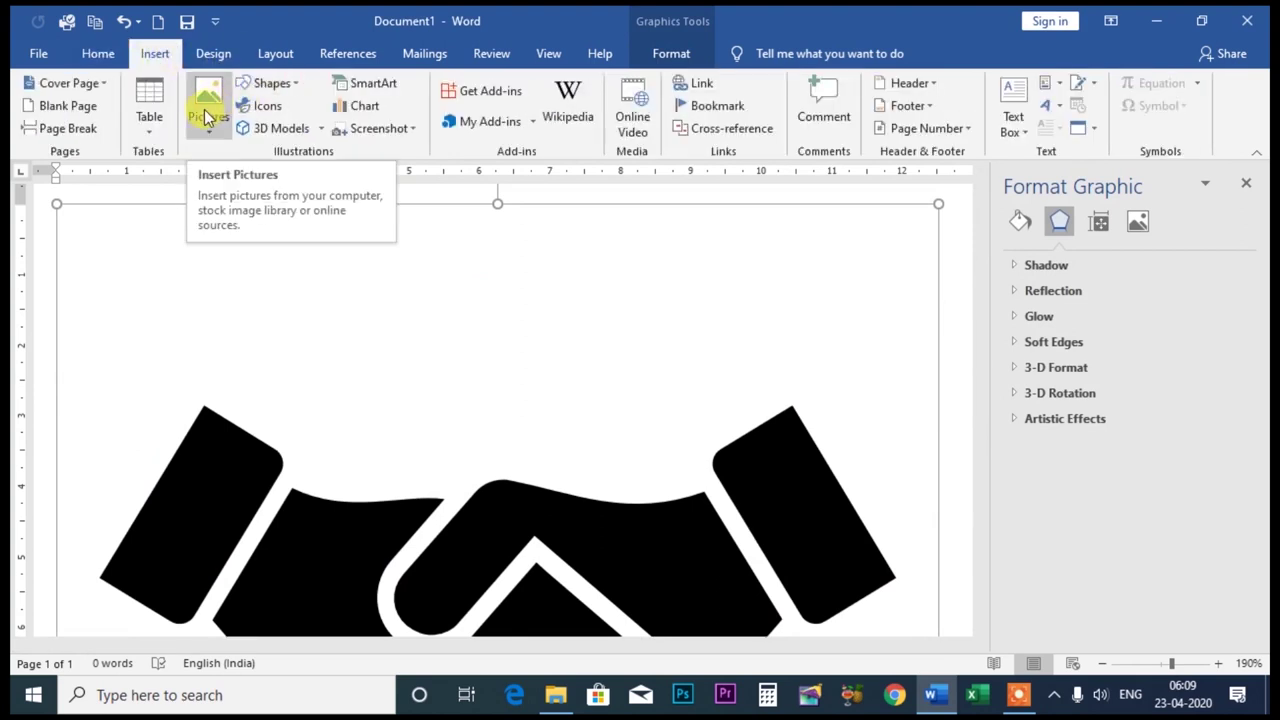
{"action": "scroll", "coordinate": [289, 323], "scroll_direction": "up", "scroll_amount": 1}
{"action": "scroll", "coordinate": [320, 365], "scroll_direction": "down", "scroll_amount": 7}
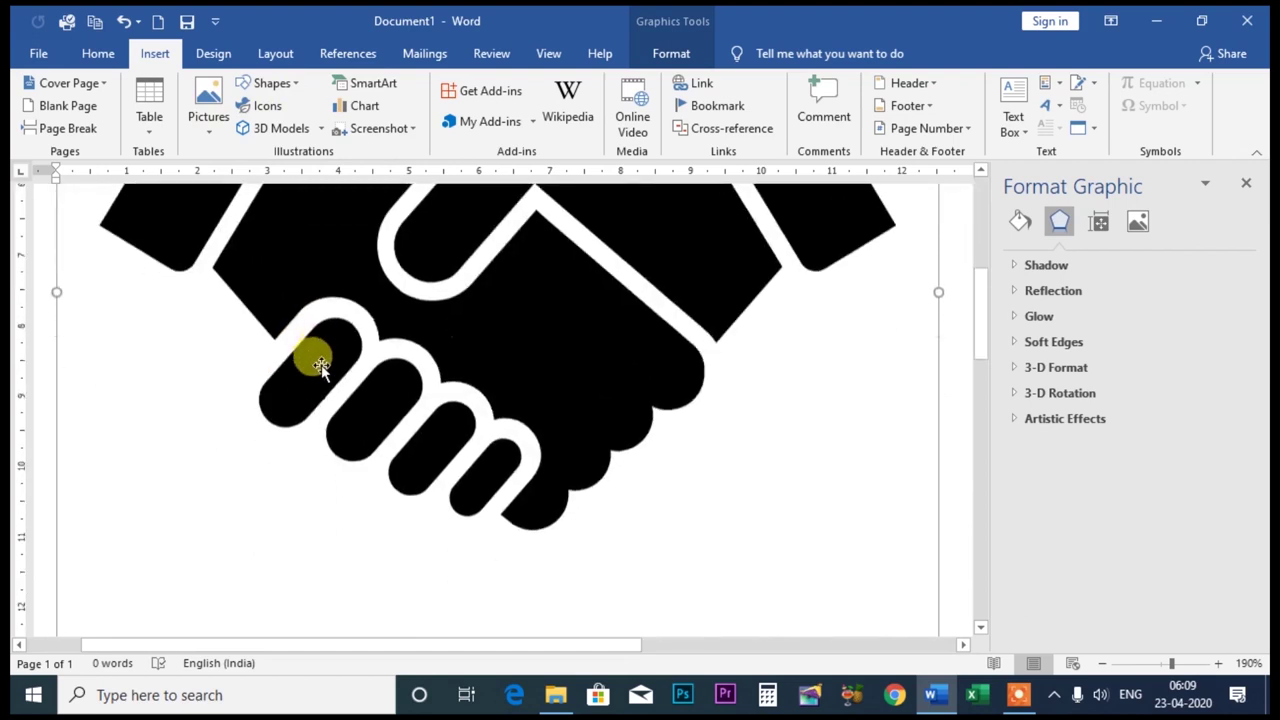
{"action": "scroll", "coordinate": [340, 390], "scroll_direction": "down", "scroll_amount": 10}
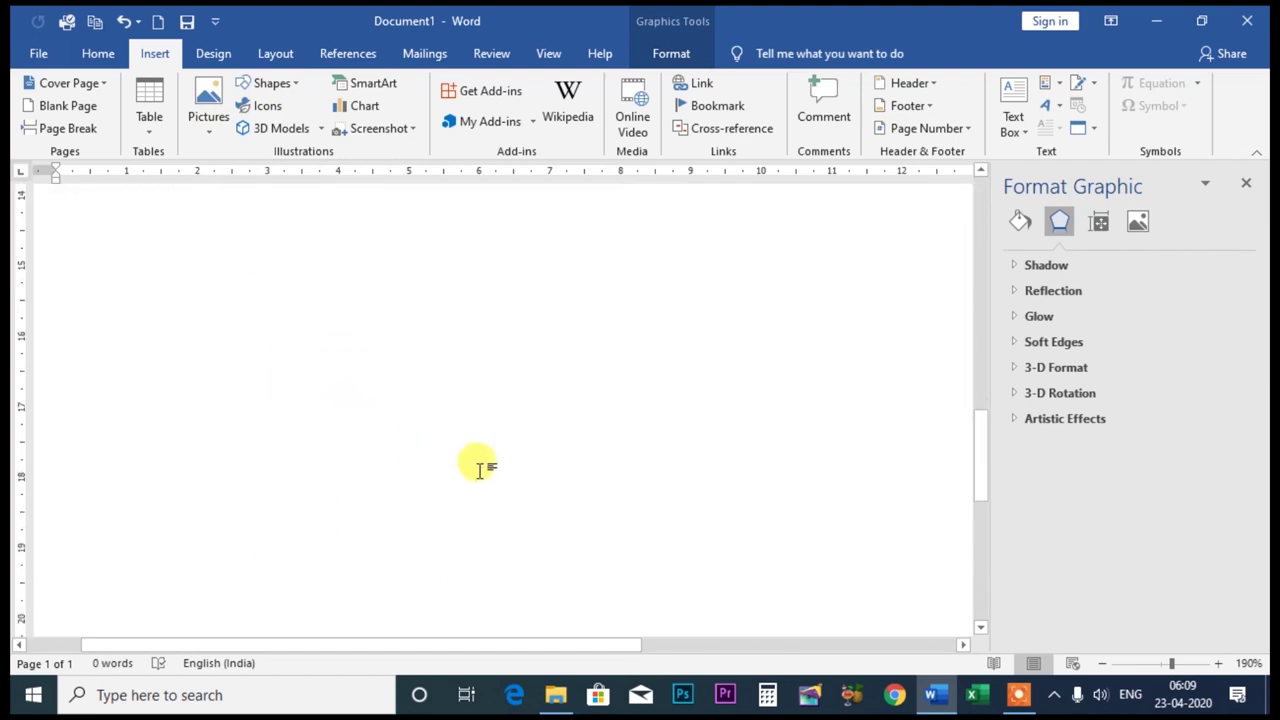
{"action": "left_click", "coordinate": [1154, 665]}
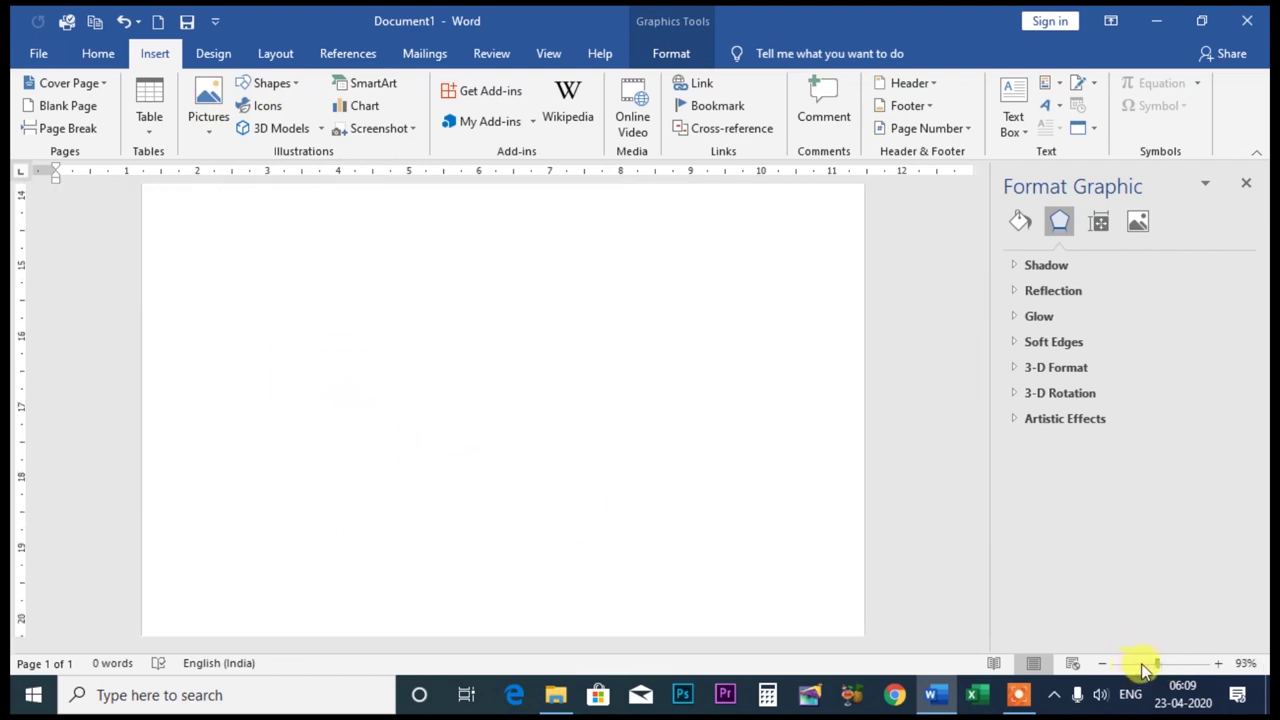
{"action": "mouse_move", "coordinate": [1155, 665]}
{"action": "left_mouse_down"}
{"action": "mouse_move", "coordinate": [1130, 676]}
{"action": "mouse_move", "coordinate": [1160, 665]}
{"action": "left_mouse_up"}
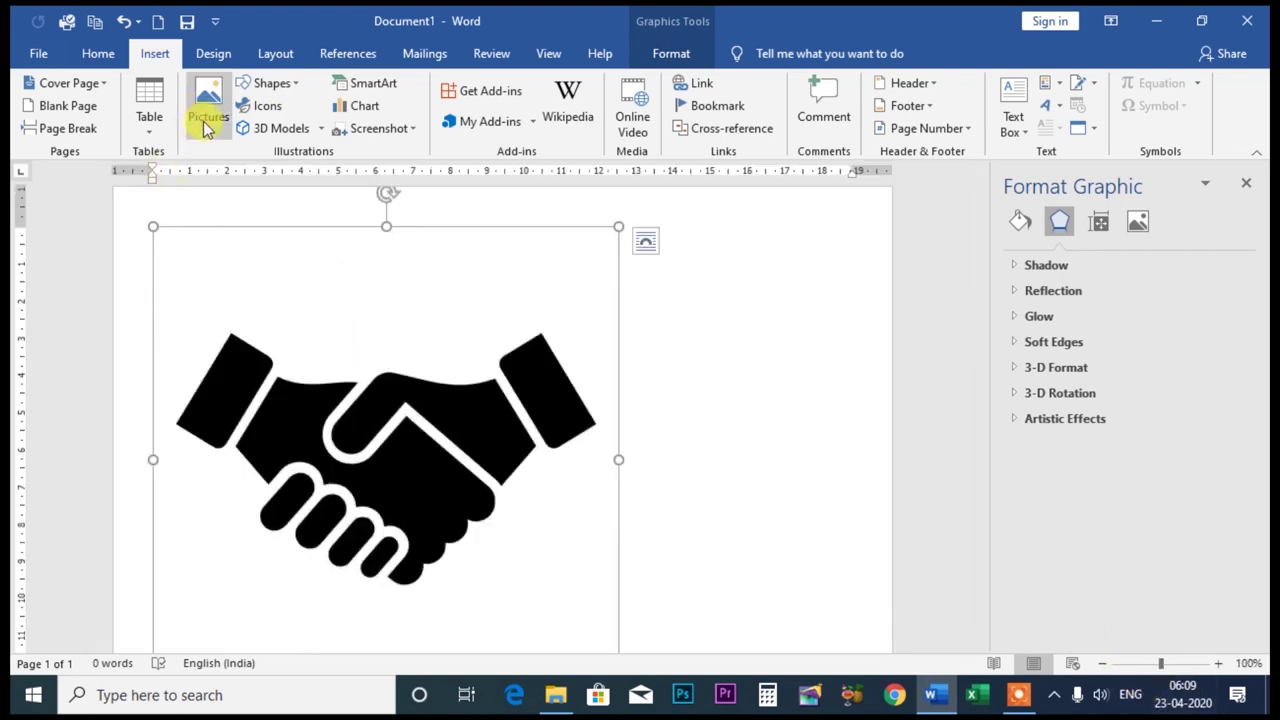
Insert the pexels photo of the woman in white from this device, leaving Change Picture unused
{"action": "left_click", "coordinate": [205, 125]}
{"action": "left_click", "coordinate": [245, 177]}
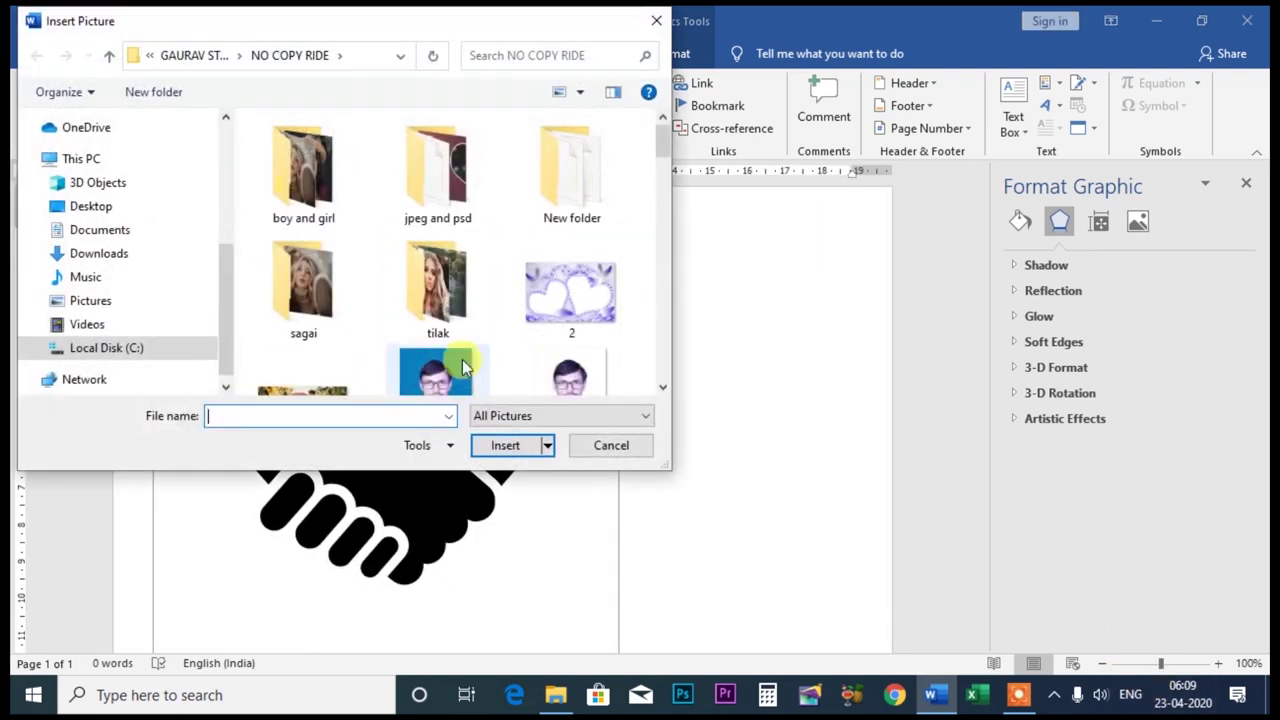
{"action": "left_click_drag", "start_coordinate": [663, 143], "coordinate": [665, 231]}
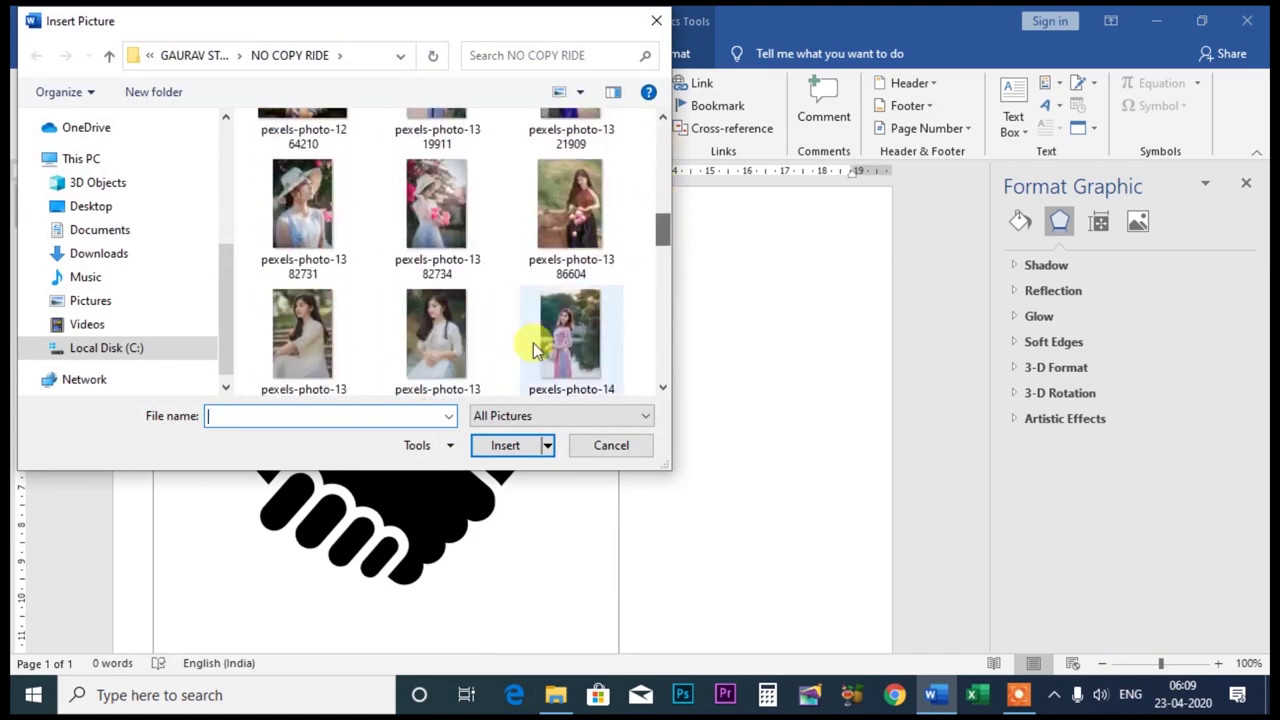
{"action": "left_click", "coordinate": [436, 320]}
{"action": "left_click", "coordinate": [508, 446]}
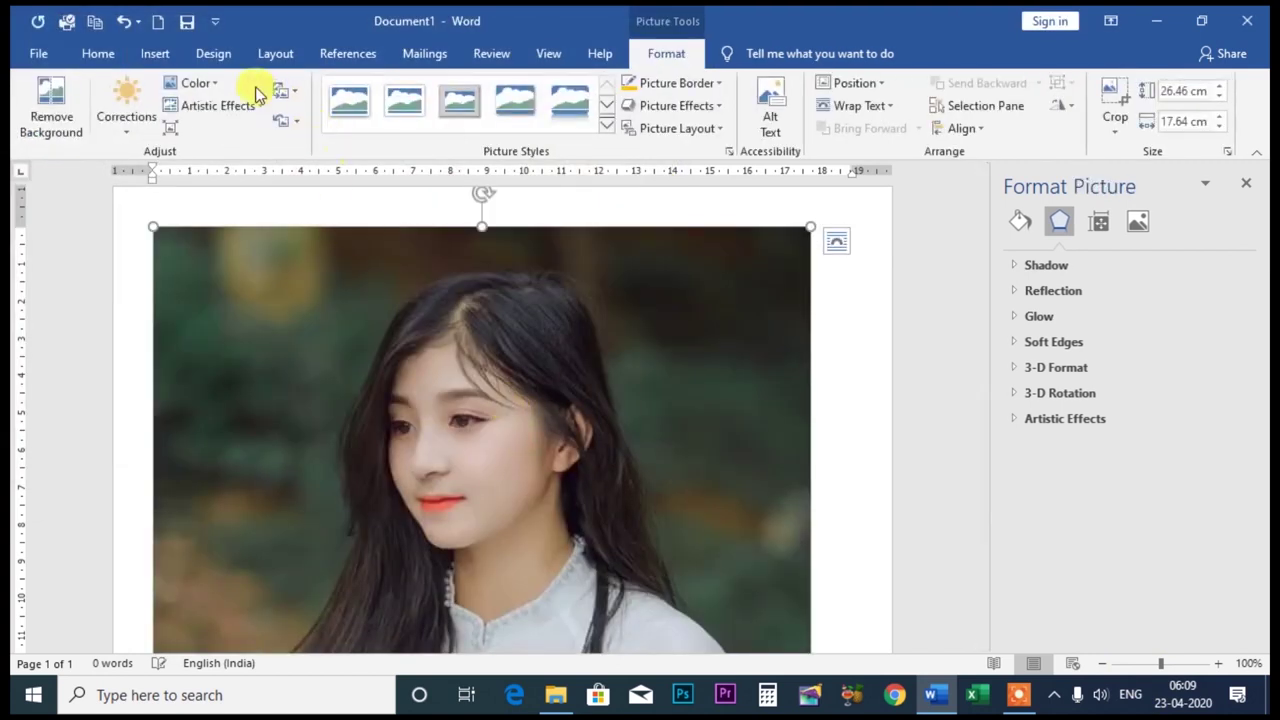
{"action": "left_click", "coordinate": [289, 90]}
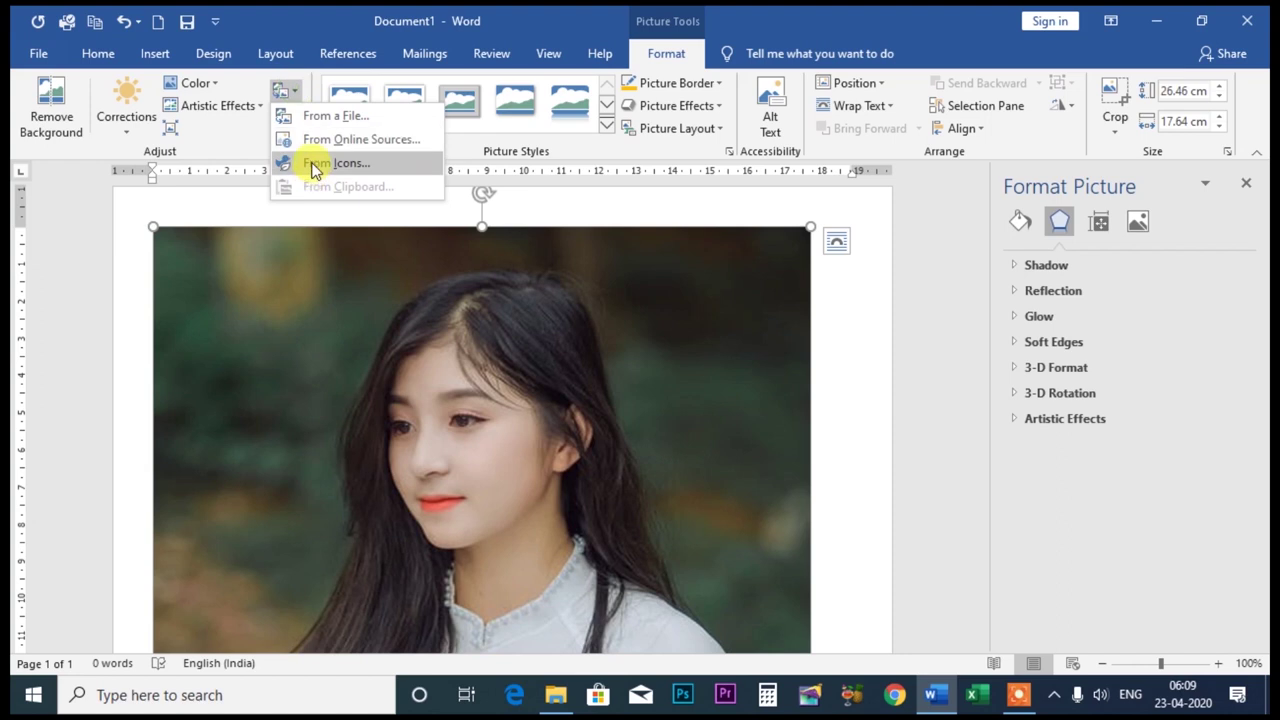
{"action": "left_click", "coordinate": [307, 259]}
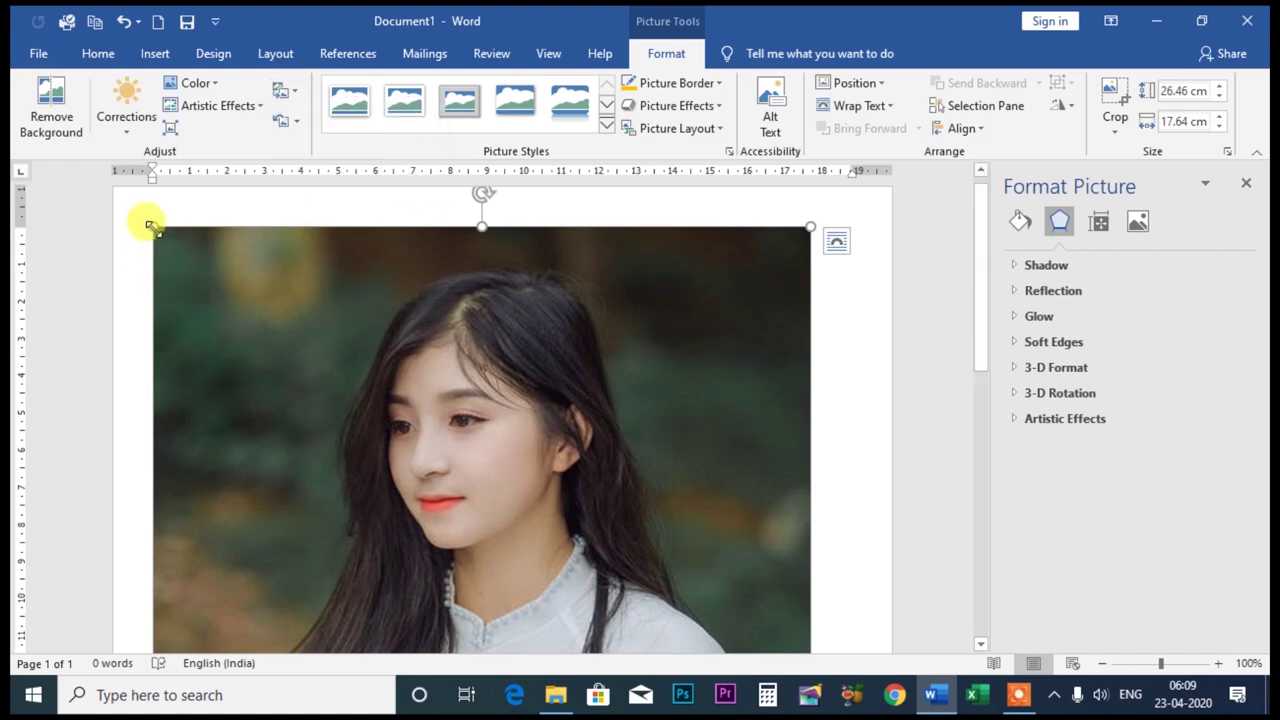
Shrink the photo proportionally to 11.96 × 7.97 cm
{"action": "left_click_drag", "start_coordinate": [150, 226], "coordinate": [330, 350]}
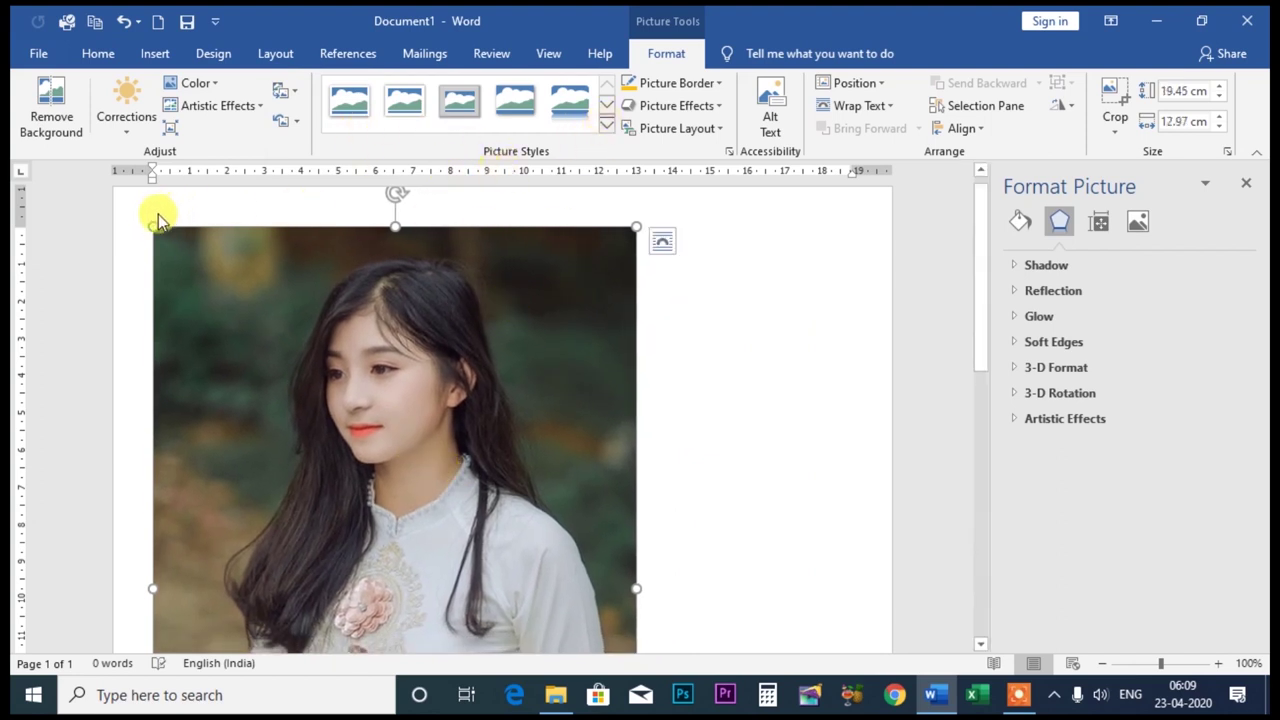
{"action": "left_click_drag", "start_coordinate": [148, 222], "coordinate": [336, 378]}
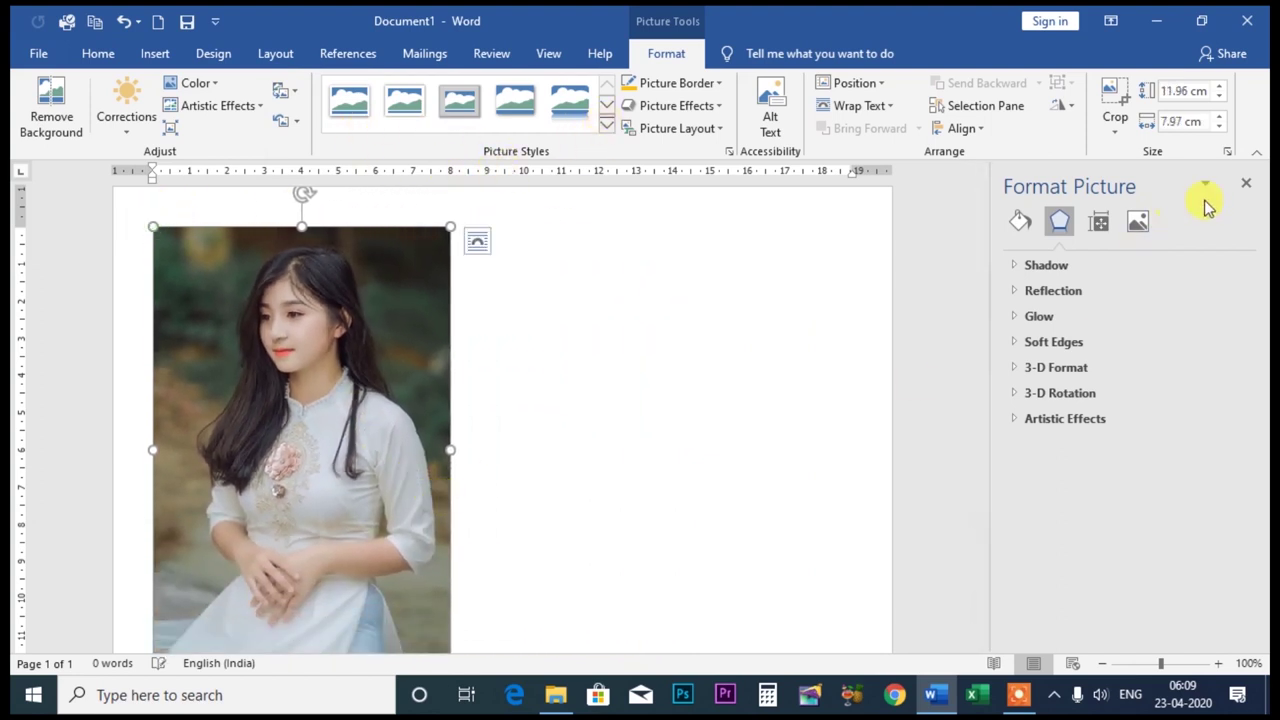
{"action": "left_click", "coordinate": [1246, 183]}
Set Square text wrapping on the photo and move it to the page's right side
{"action": "left_click", "coordinate": [866, 105]}
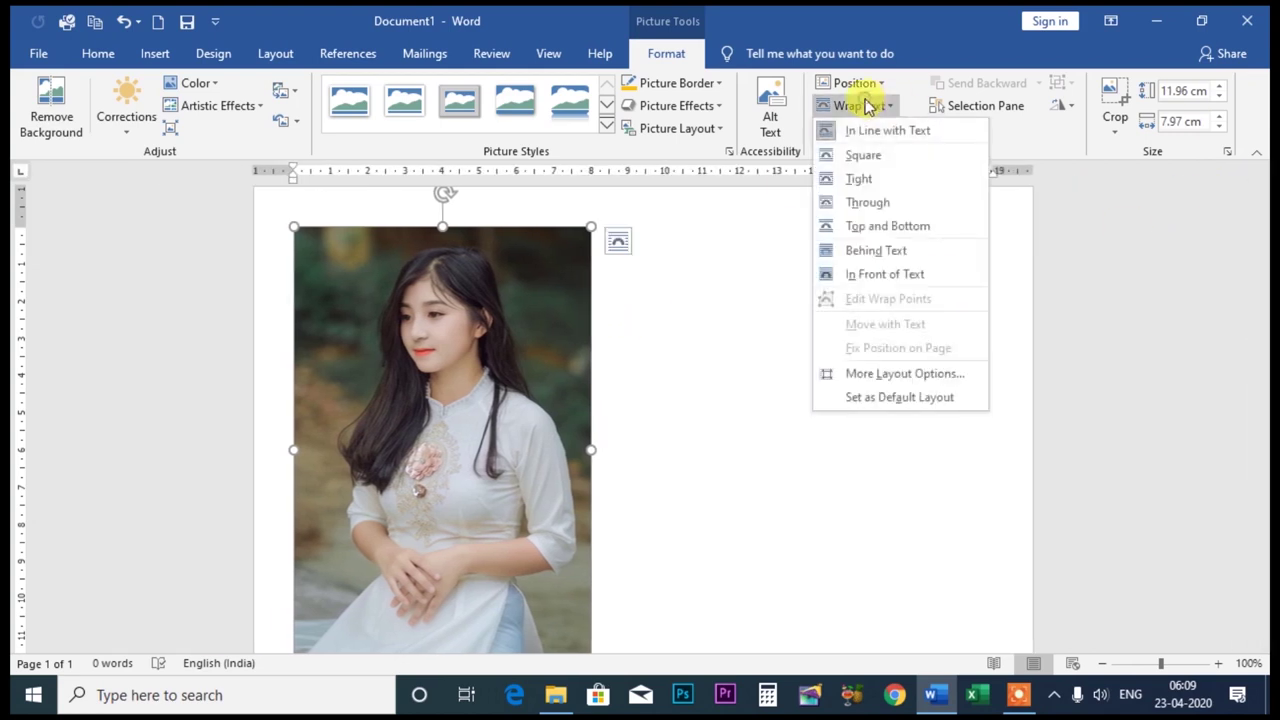
{"action": "left_click", "coordinate": [866, 160]}
{"action": "left_click_drag", "start_coordinate": [517, 329], "coordinate": [817, 336]}
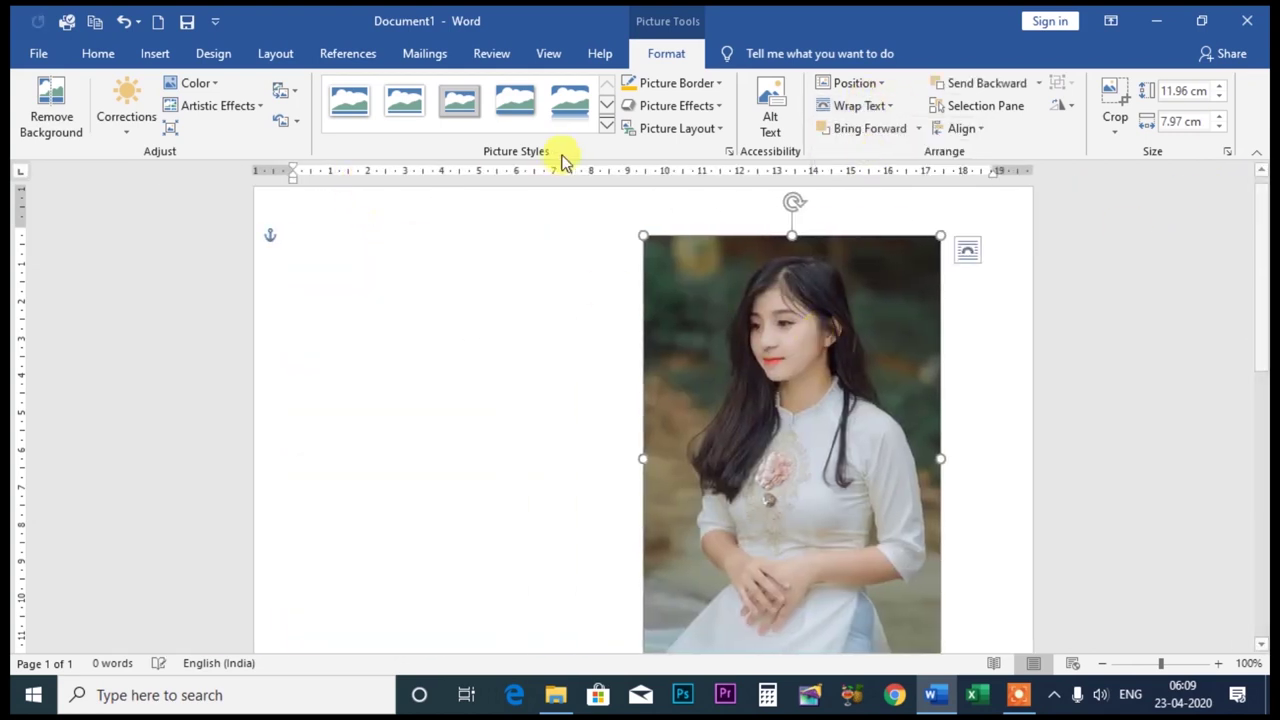
{"action": "left_click_drag", "start_coordinate": [722, 272], "coordinate": [766, 277]}
{"action": "left_click", "coordinate": [607, 125]}
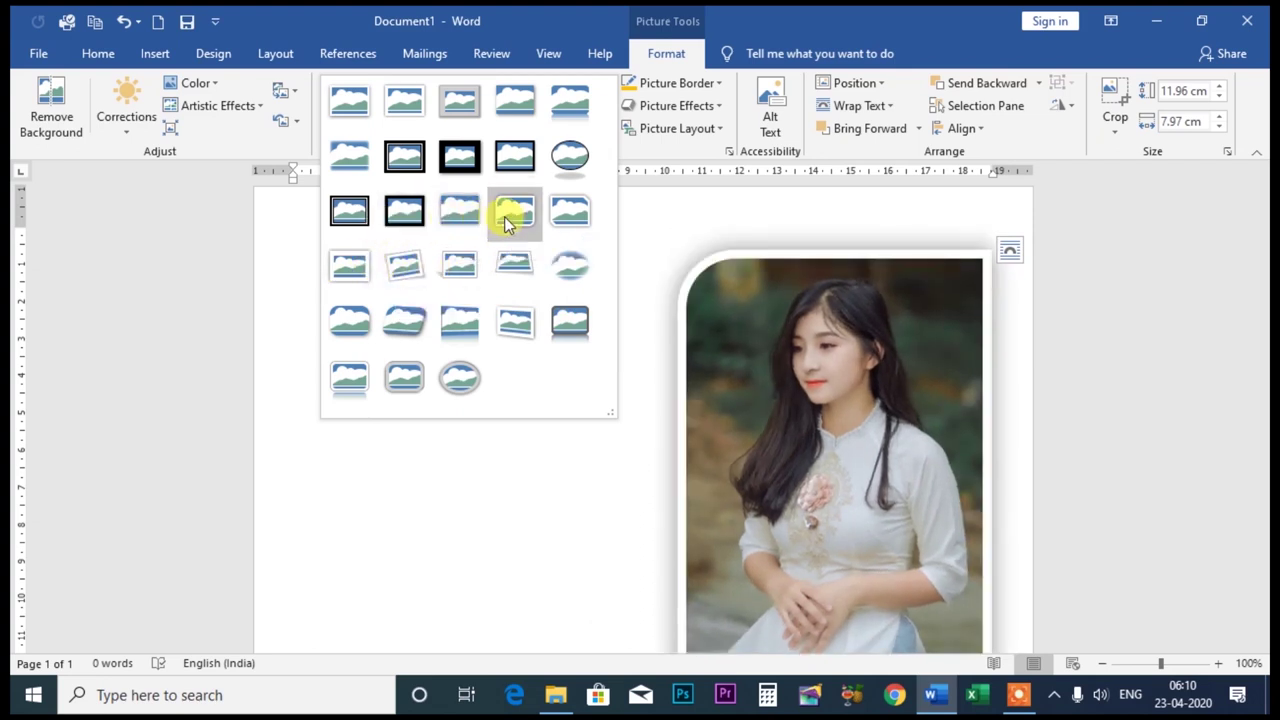
Apply the Rounded Diagonal Corner, White picture style to the photo
{"action": "left_click", "coordinate": [505, 222]}
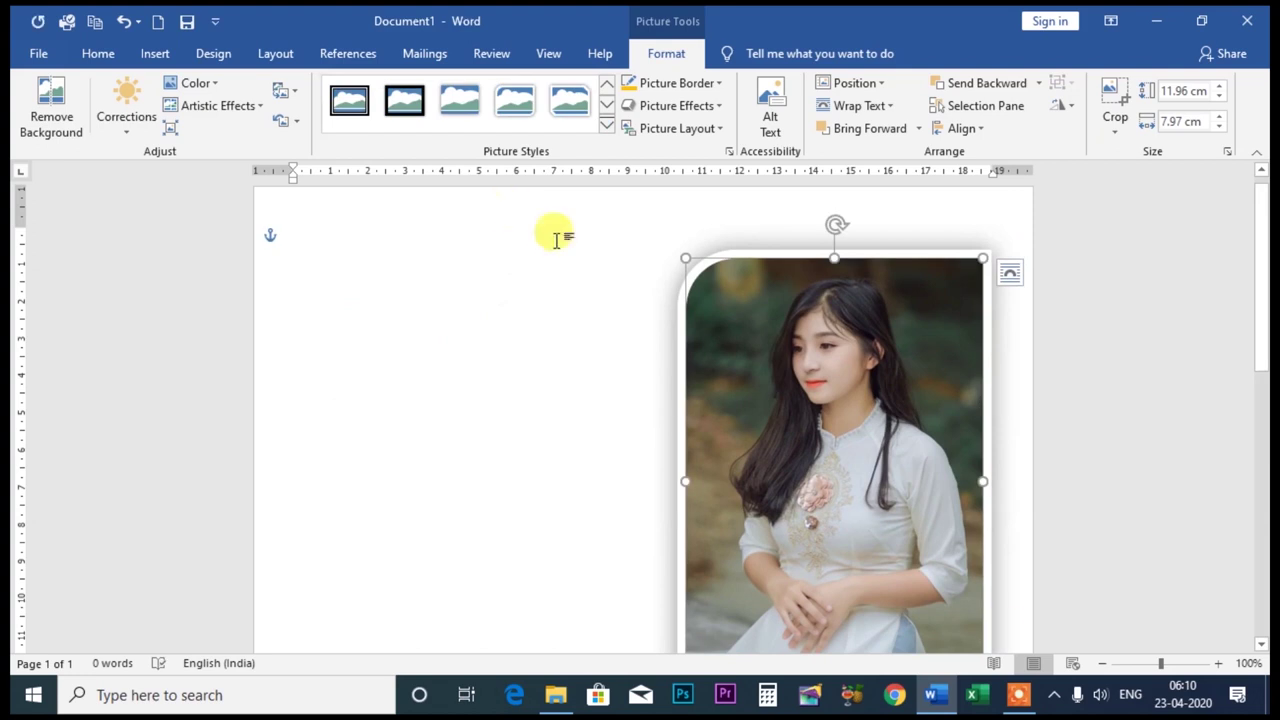
{"action": "mouse_move", "coordinate": [1026, 678]}
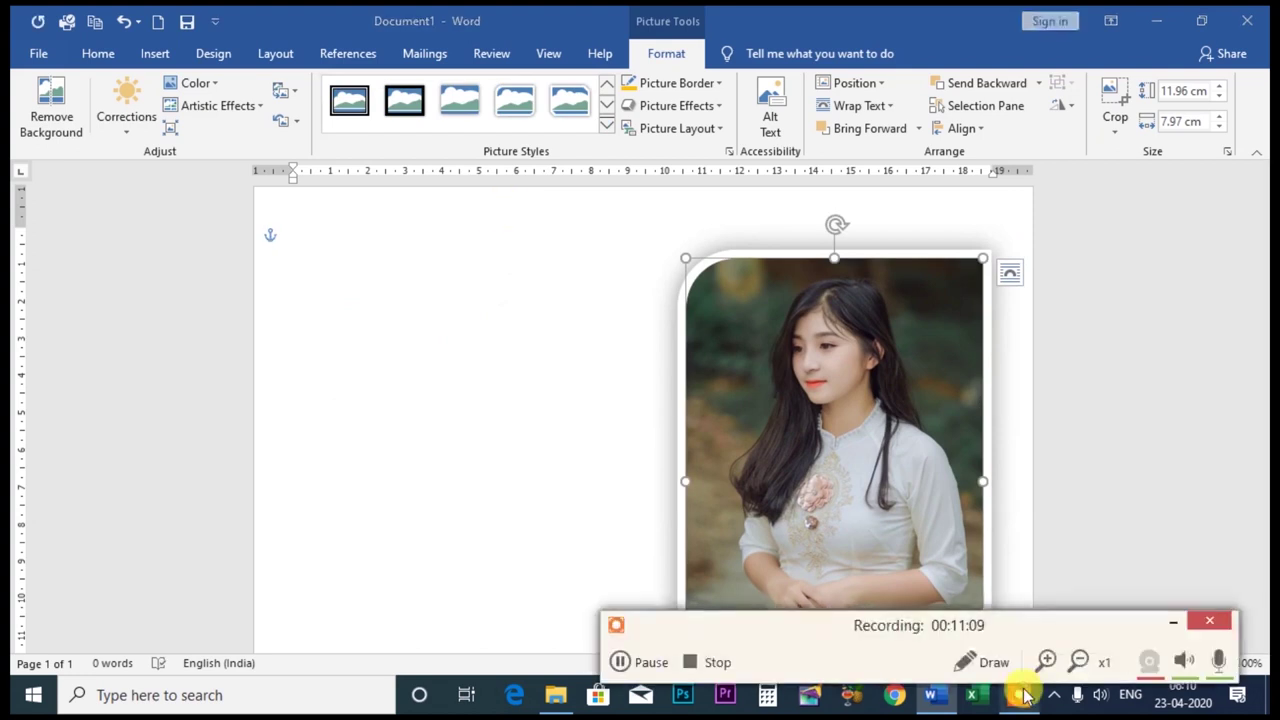
{"action": "left_click", "coordinate": [1168, 622]}
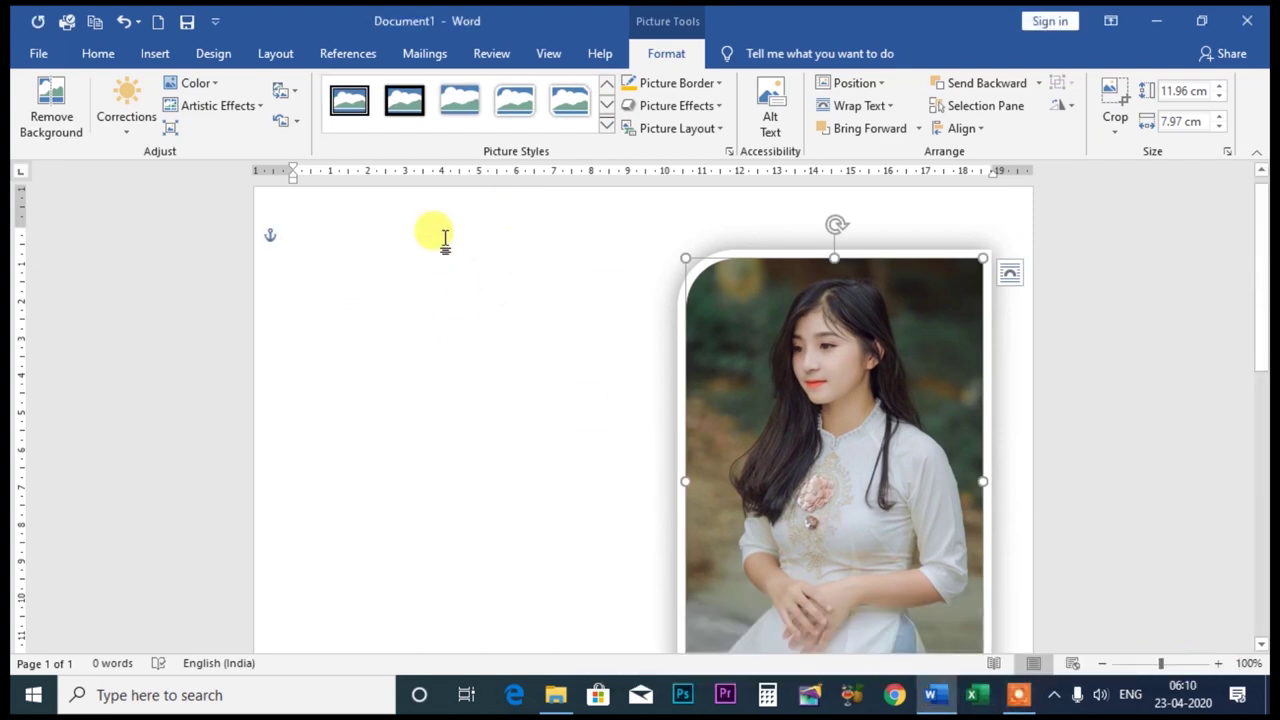
{"action": "left_click", "coordinate": [538, 108]}
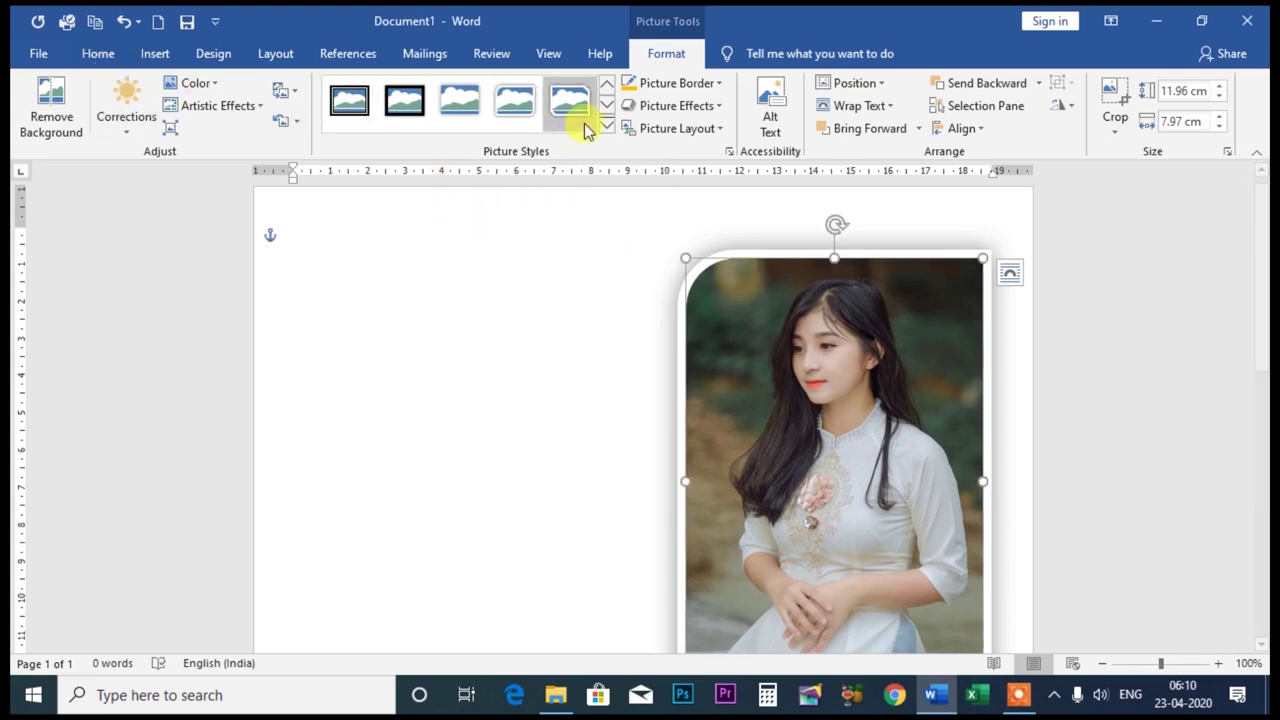
Open the Insert tab's Pictures choices and close them without inserting anything
{"action": "left_click", "coordinate": [166, 58]}
{"action": "left_click", "coordinate": [210, 125]}
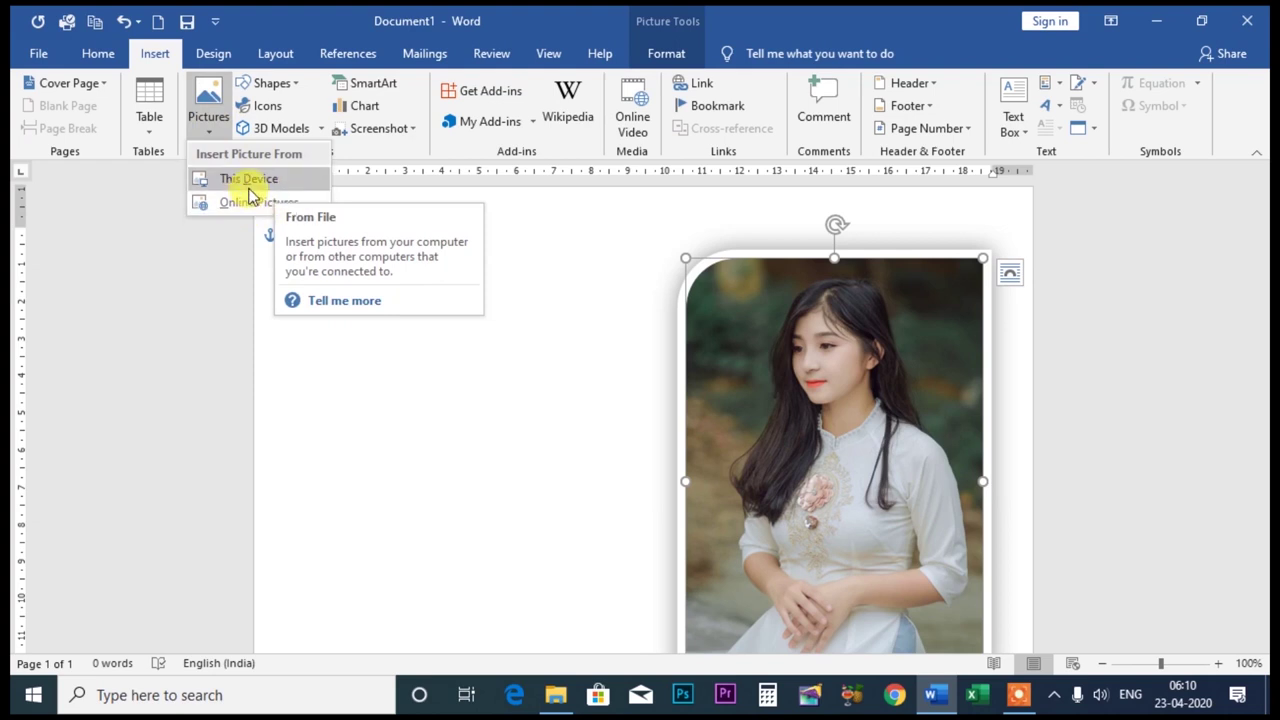
{"action": "left_click", "coordinate": [778, 300]}
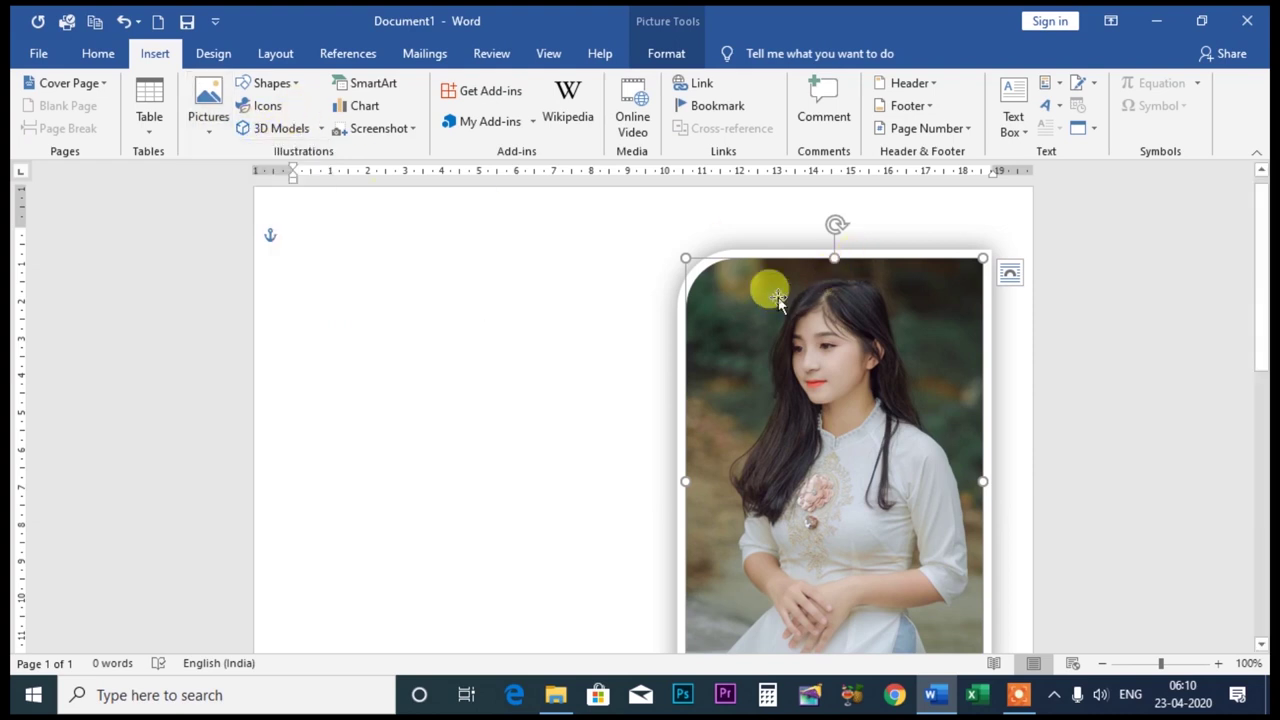
{"action": "left_click", "coordinate": [1015, 695]}
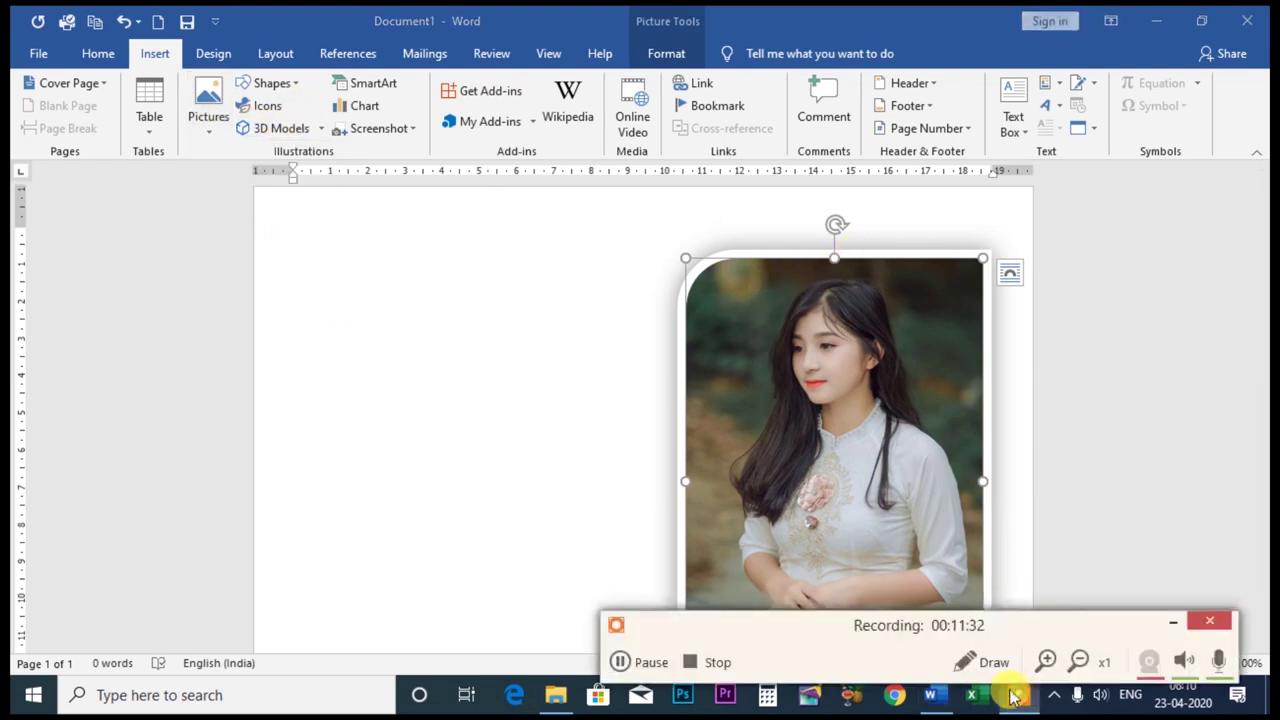